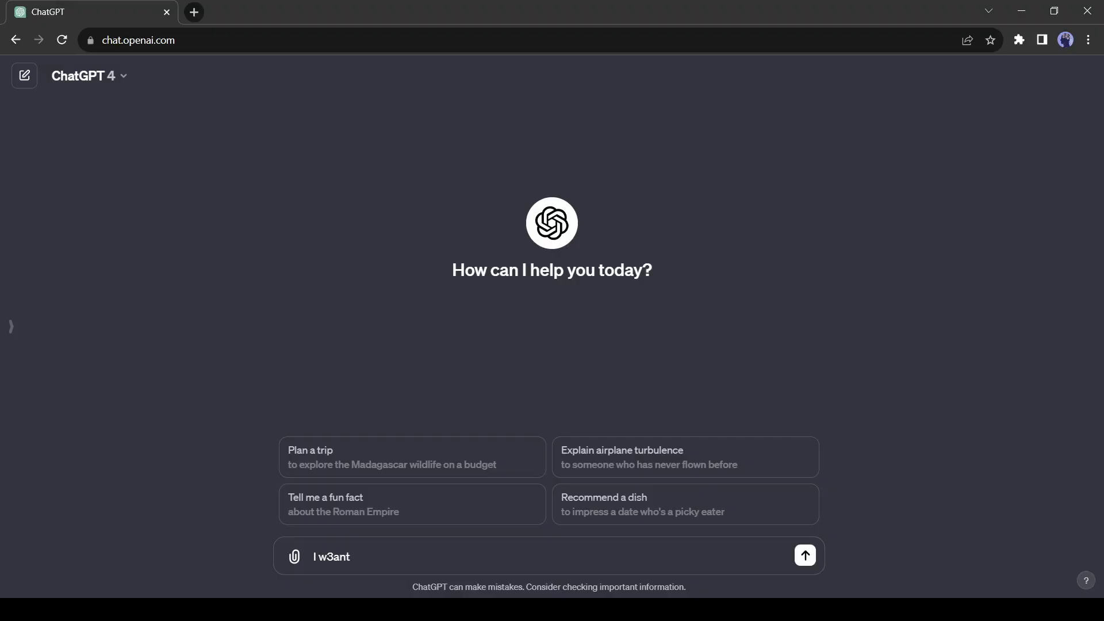
Ask ChatGPT for a detailed Alexander the Great whiteboard-animation script with animation suggestions, and read the reply
key("BackSpace")
key("BackSpace")
key("BackSpace")
key("BackSpace")
key("BackSpace")
key("BackSpace")
key("BackSpace")
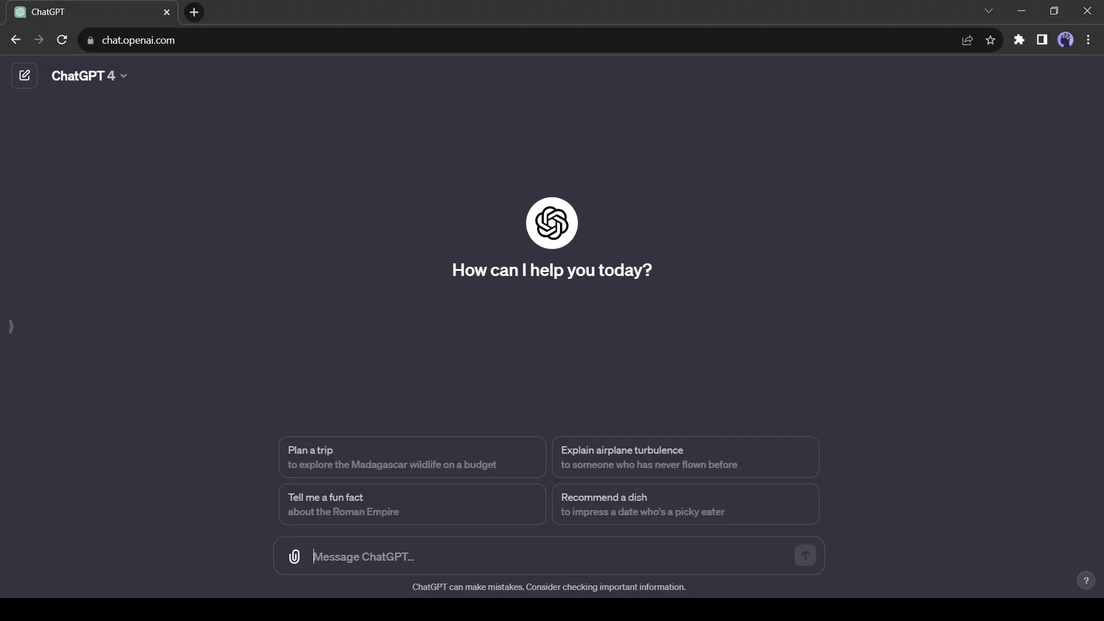
type("I want to make a video on Ale")
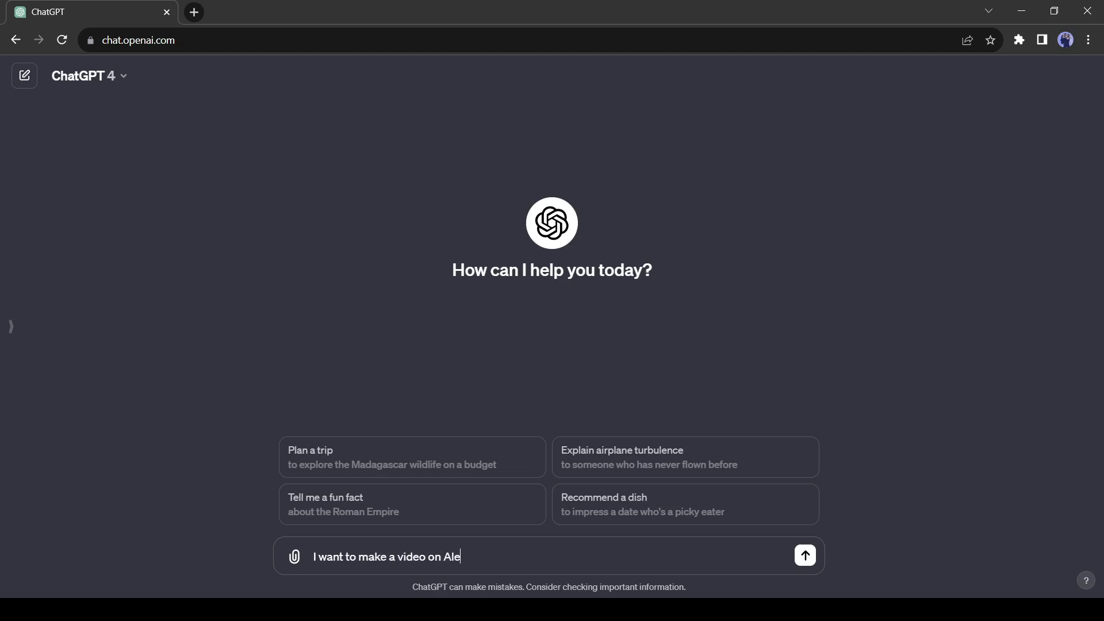
type("xander the Great with ")
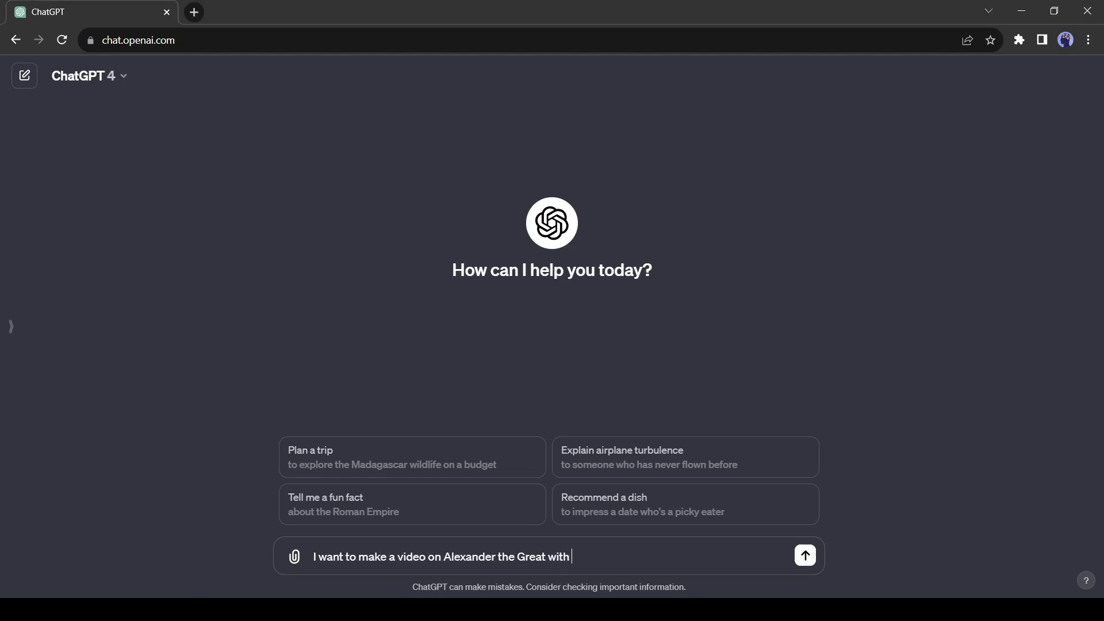
type("whiteboard animation. Please write a detailed")
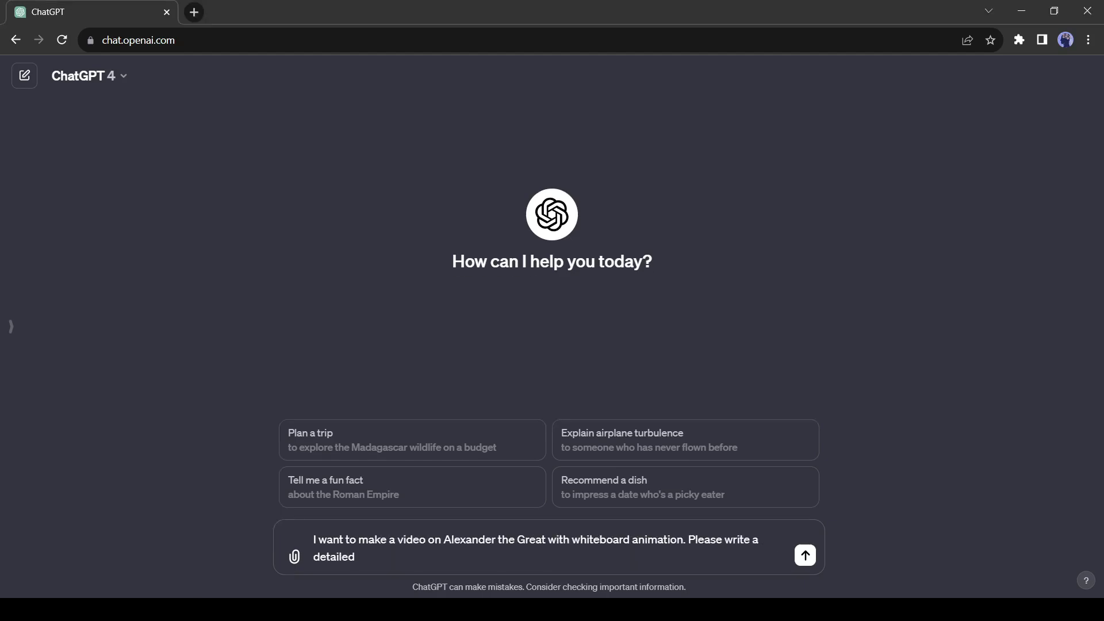
type(" video script for me. Dop")
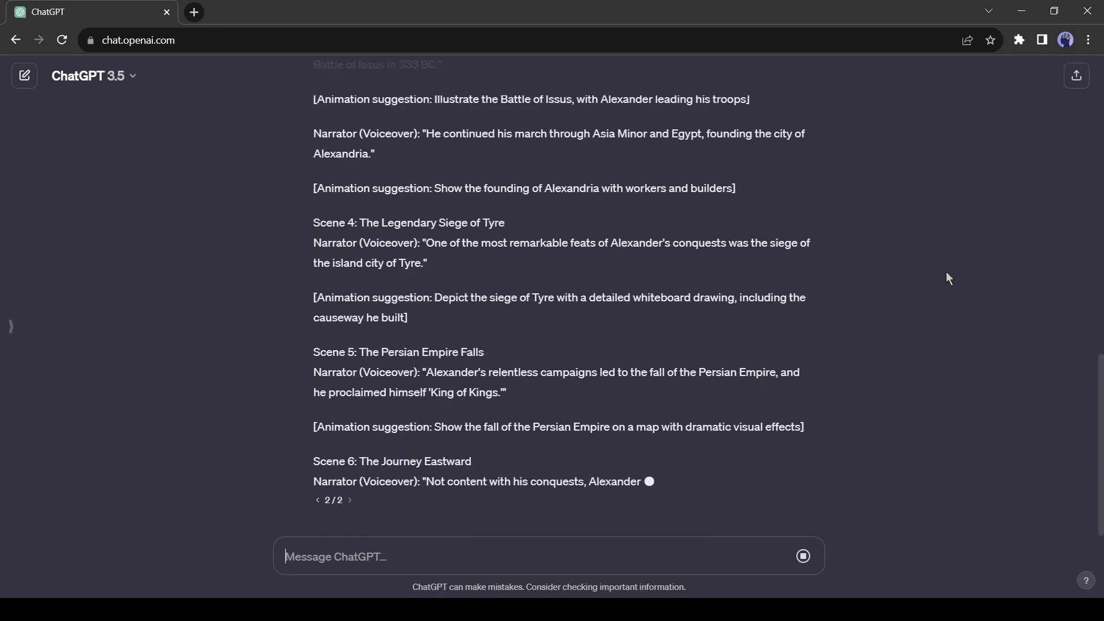
scroll(447, 292, "up", 20)
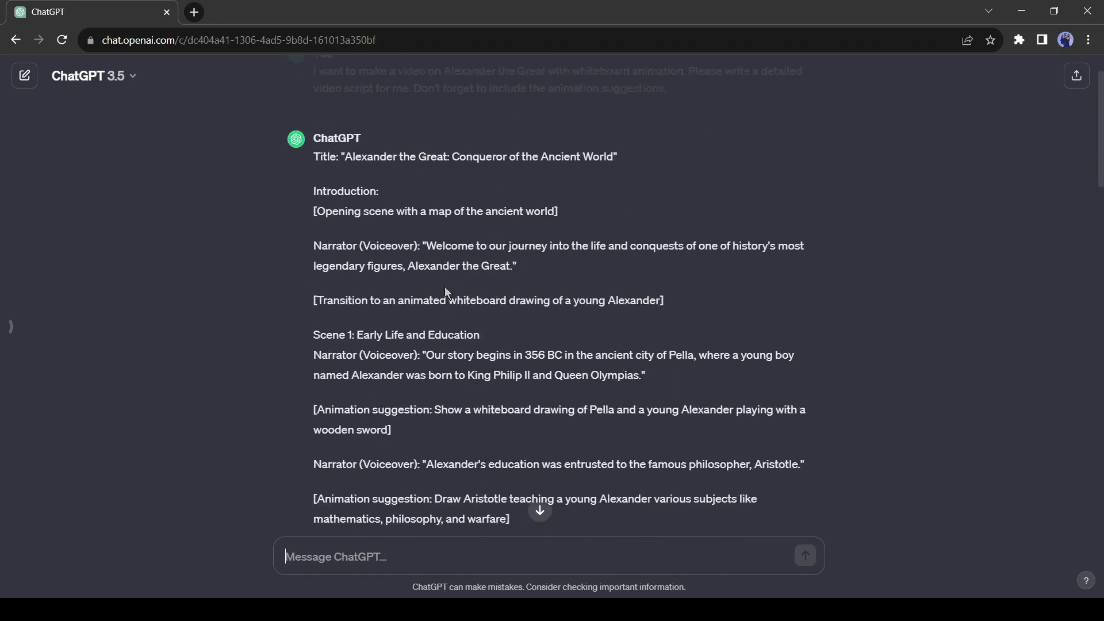
scroll(447, 292, "up", 2)
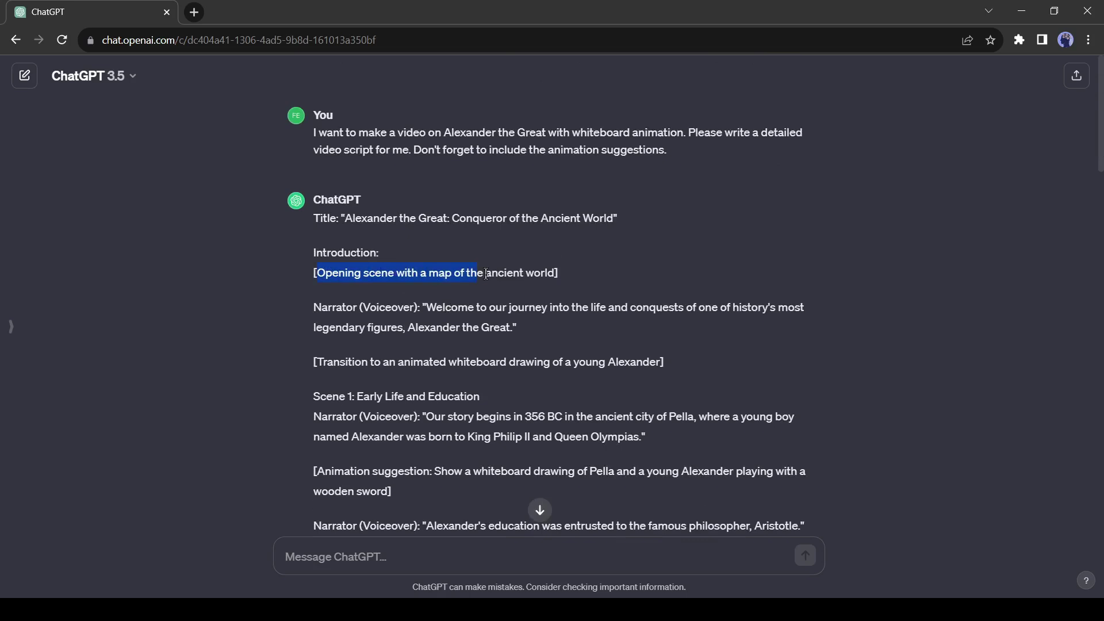
scroll(736, 311, "down", 2)
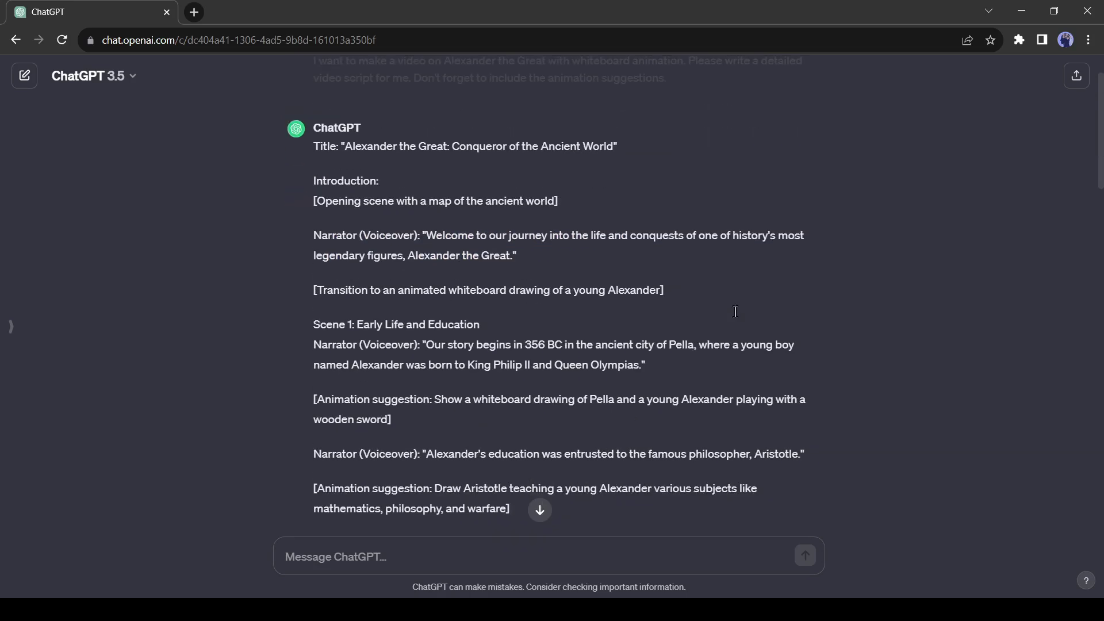
scroll(587, 291, "down", 3)
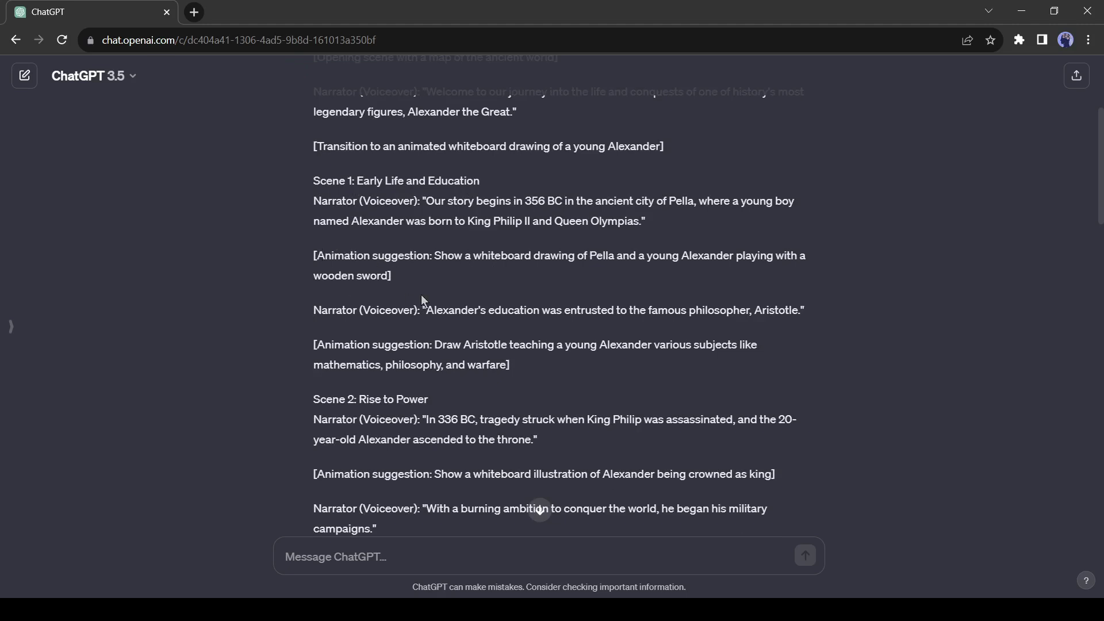
scroll(422, 295, "down", 10)
scroll(527, 506, "down", 5)
scroll(535, 508, "up", 20)
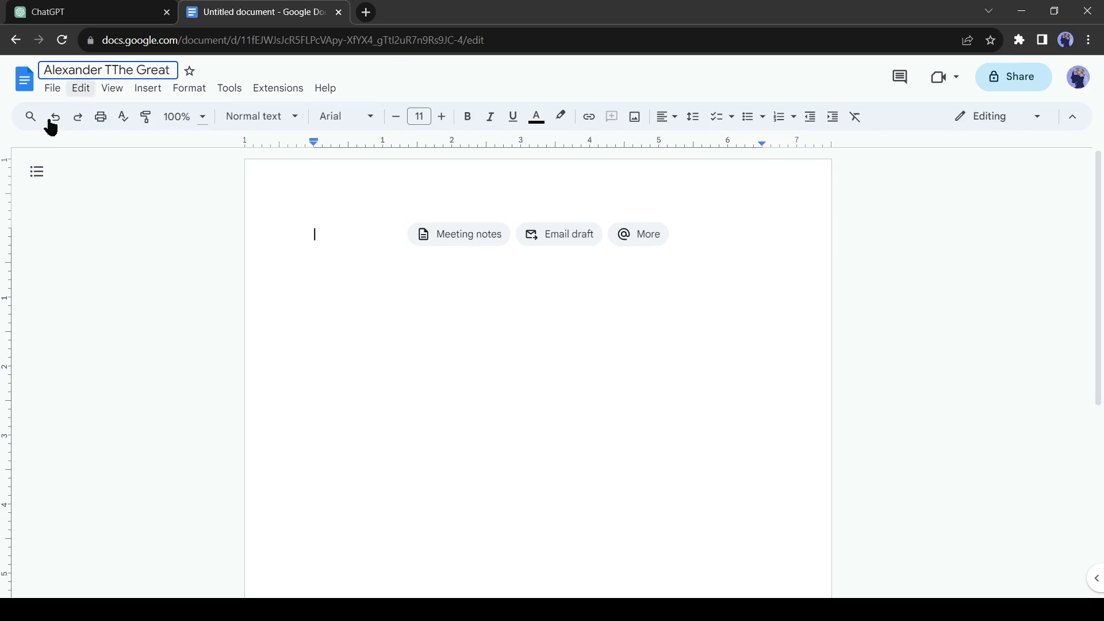
Copy the narrator's opening sentence from ChatGPT into the Google Doc
left_click(95, 12)
left_click_drag(317, 305, 457, 325)
key("ctrl+c")
left_click(265, 12)
key("ctrl+v")
Copy the narrator's sentence about Aristotle's teaching into the document
left_click(95, 12)
left_click(265, 11)
left_click(95, 12)
scroll(452, 308, "down", 3)
left_click_drag(426, 311, 797, 313)
key("ctrl+c")
left_click(265, 12)
key("ctrl+v")
left_click(95, 12)
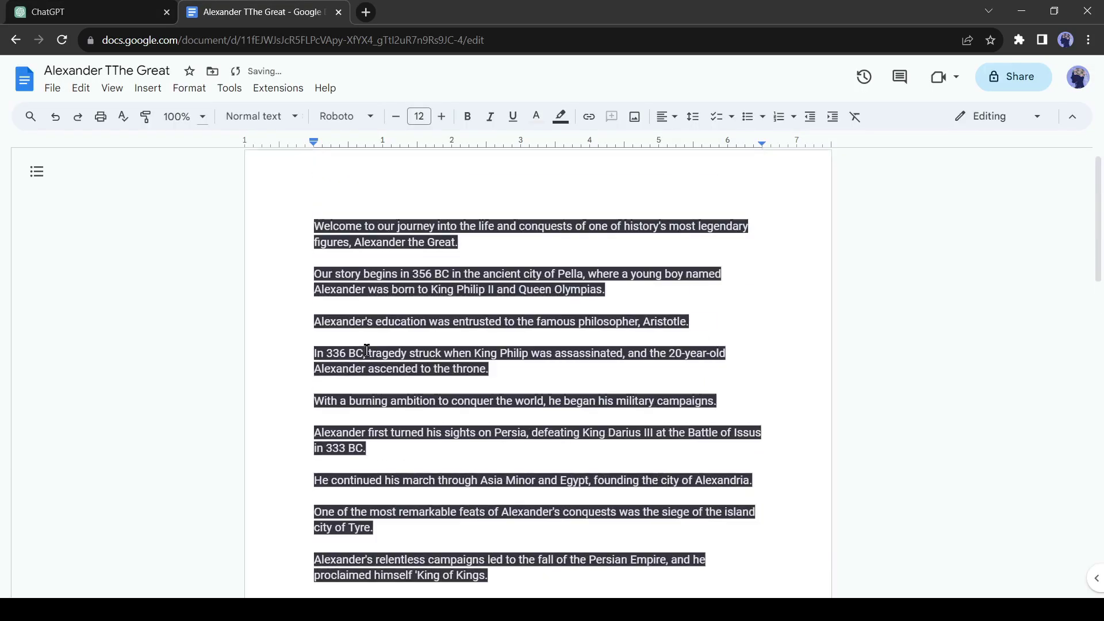
Apply the Normal text paragraph style to the pasted script
scroll(366, 350, "down", 3)
scroll(475, 394, "up", 3)
left_click(262, 116)
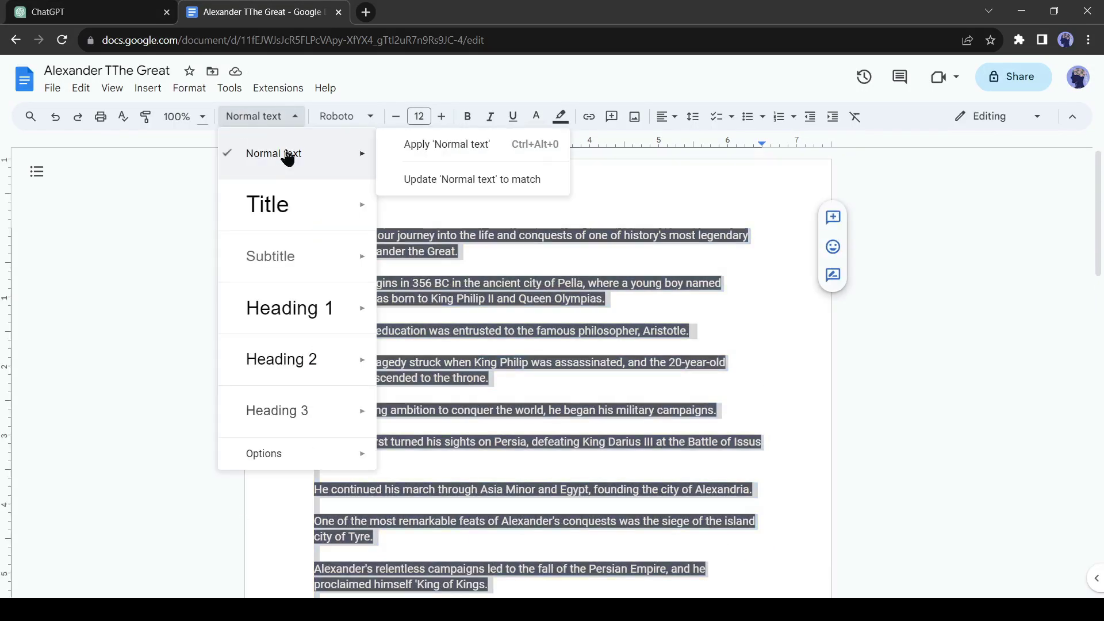
left_click(287, 154)
left_click(323, 314)
scroll(616, 340, "up", 5)
scroll(625, 290, "down", 5)
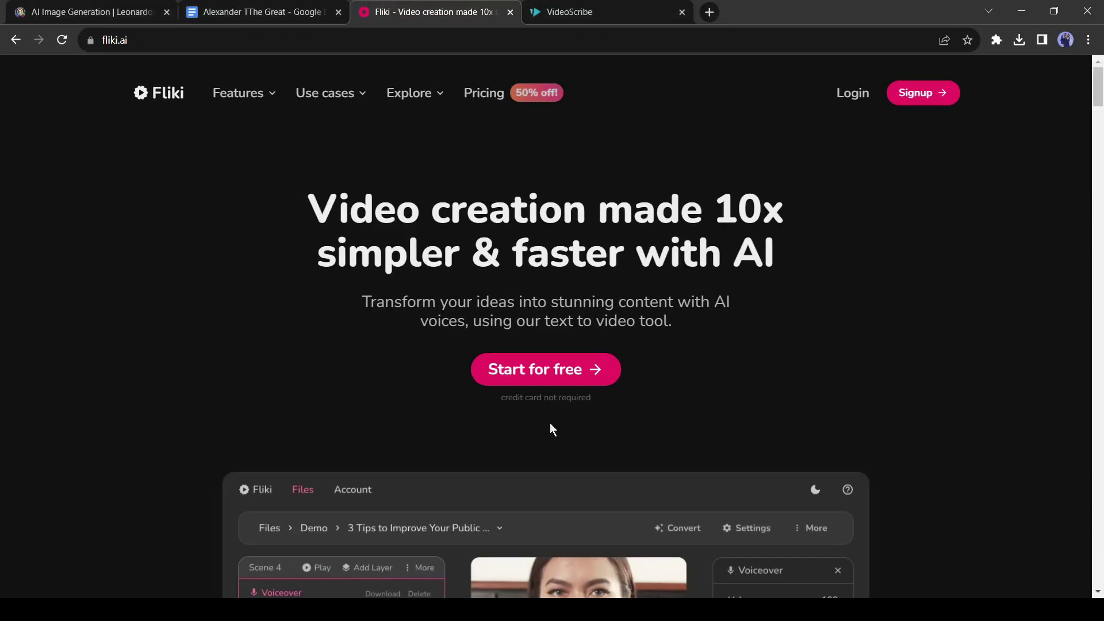
Sign up on Fliki and start a new file, changing its file type option
scroll(549, 426, "down", 15)
scroll(722, 508, "up", 15)
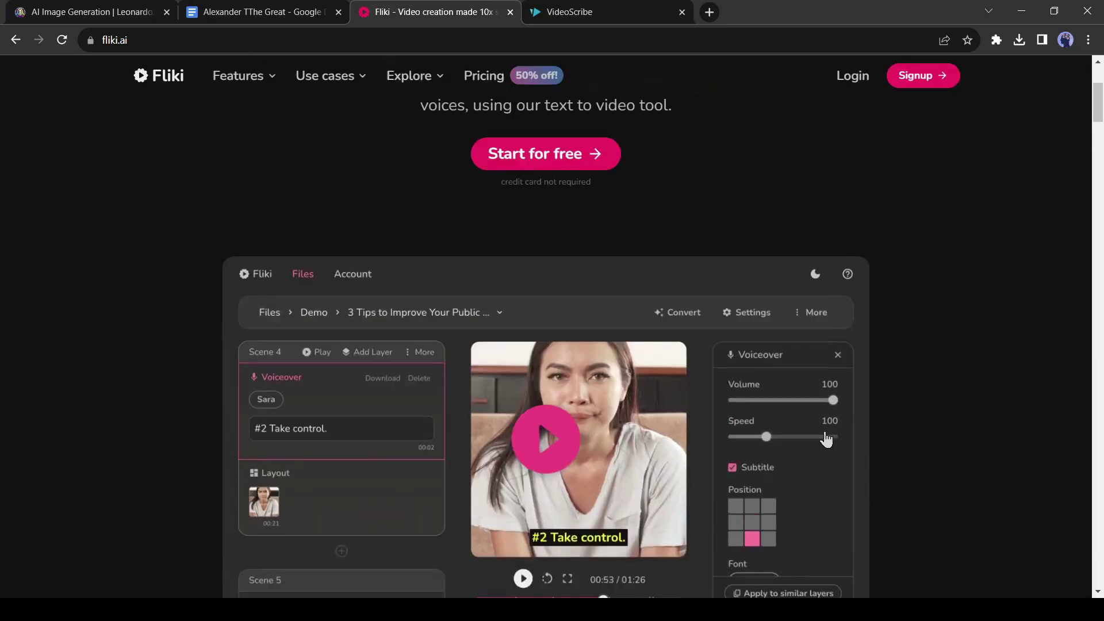
left_click(950, 107)
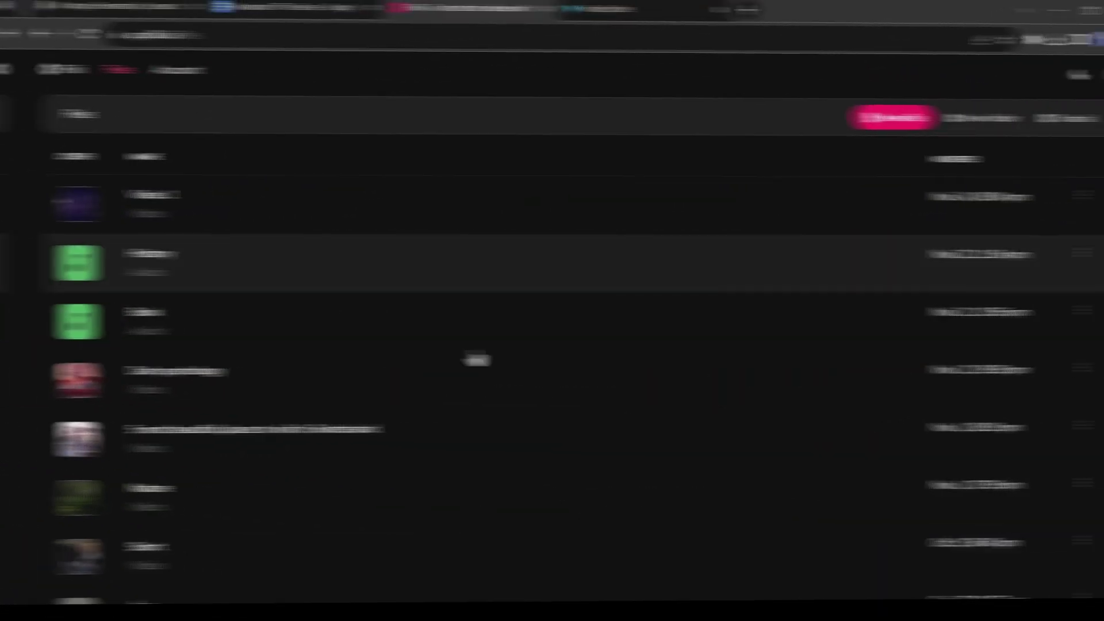
left_click(864, 124)
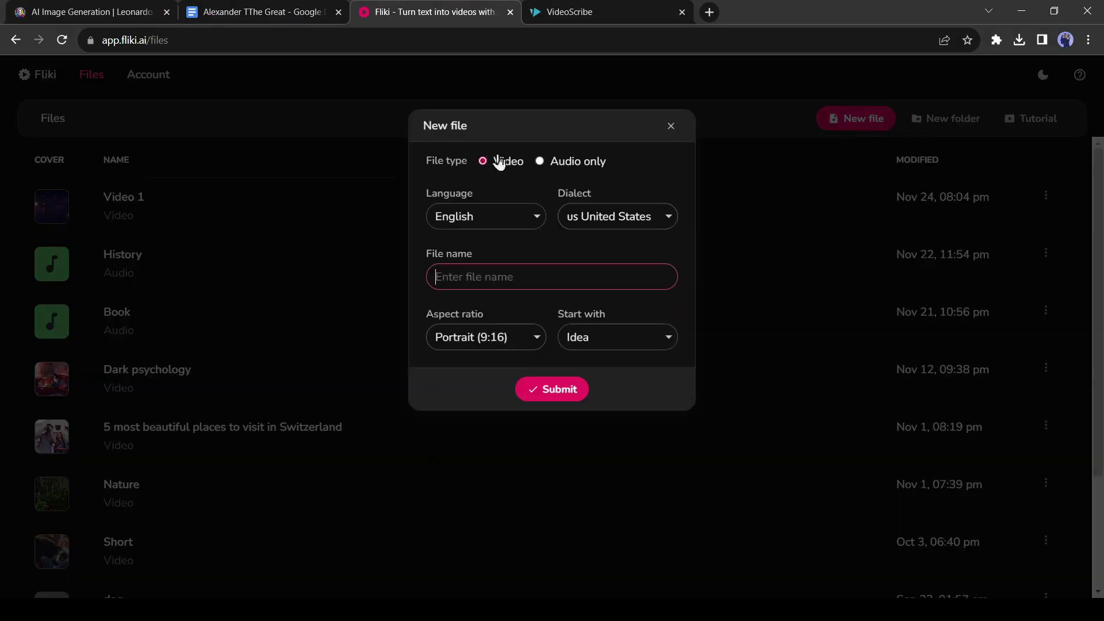
left_click(578, 167)
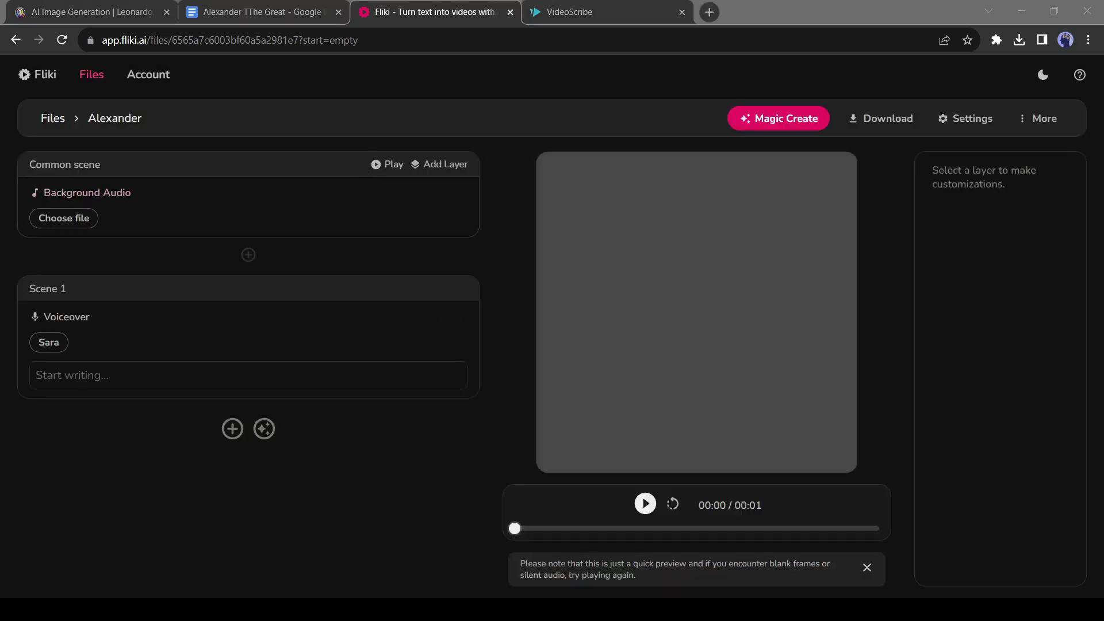
Preview the Vanessa, Jonathan, Anthony, Michael and Owen voices for Scene 1's voiceover
left_click(353, 299)
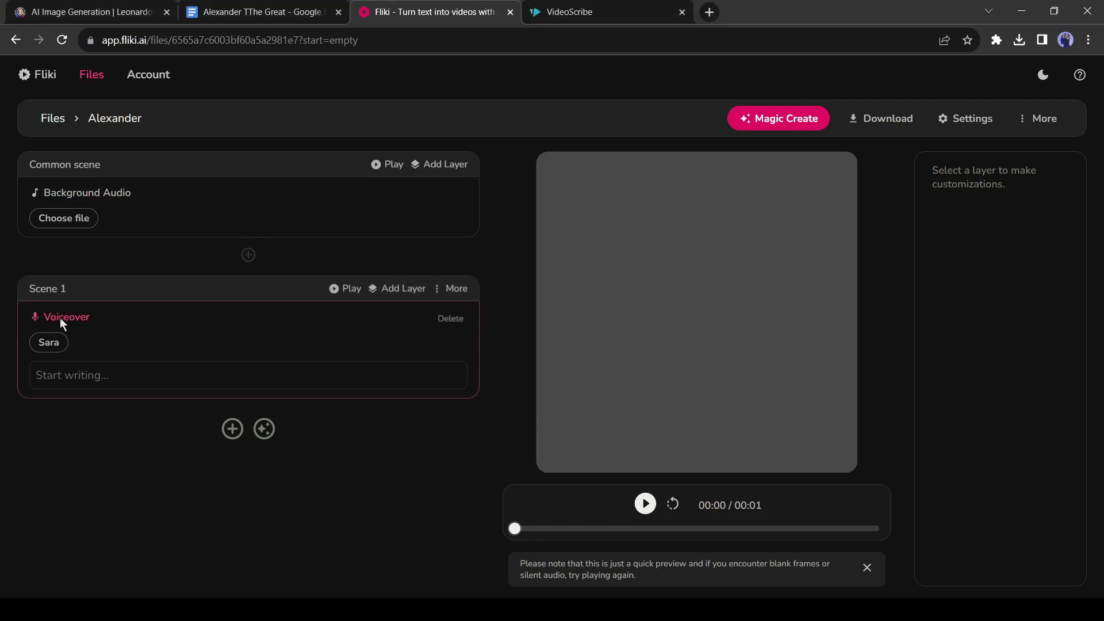
left_click(41, 348)
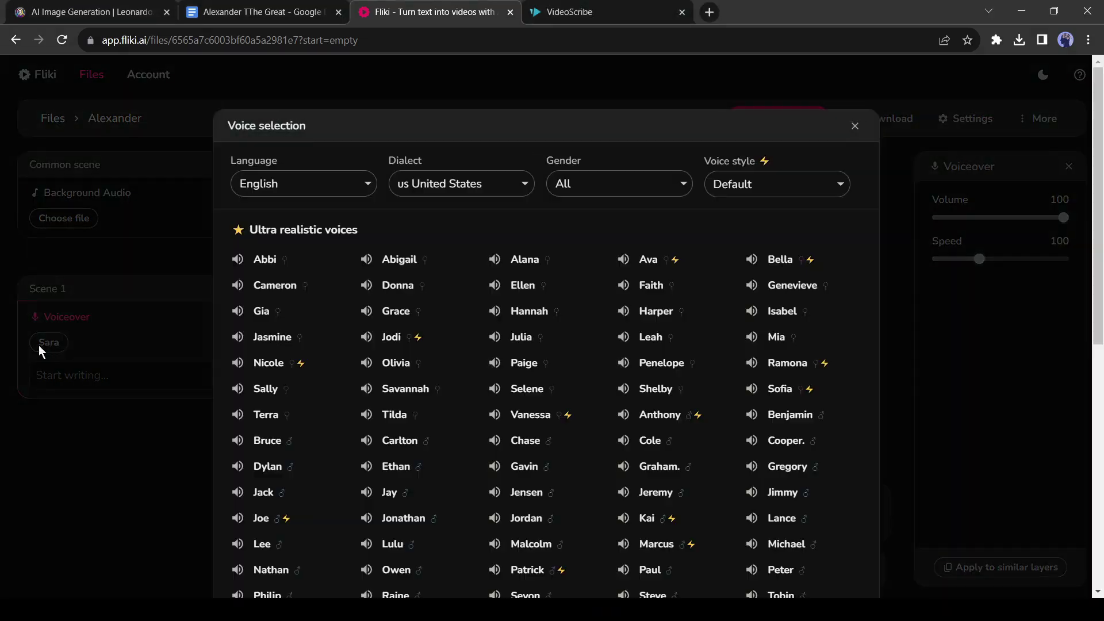
left_click(494, 415)
scroll(623, 402, "down", 1)
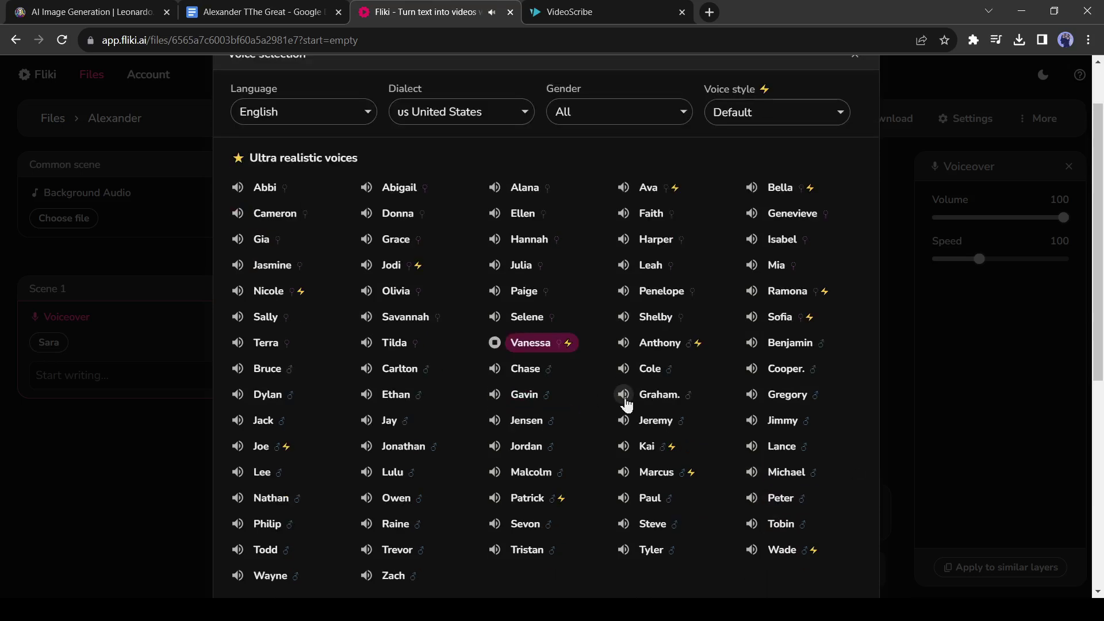
left_click(366, 446)
left_click(624, 343)
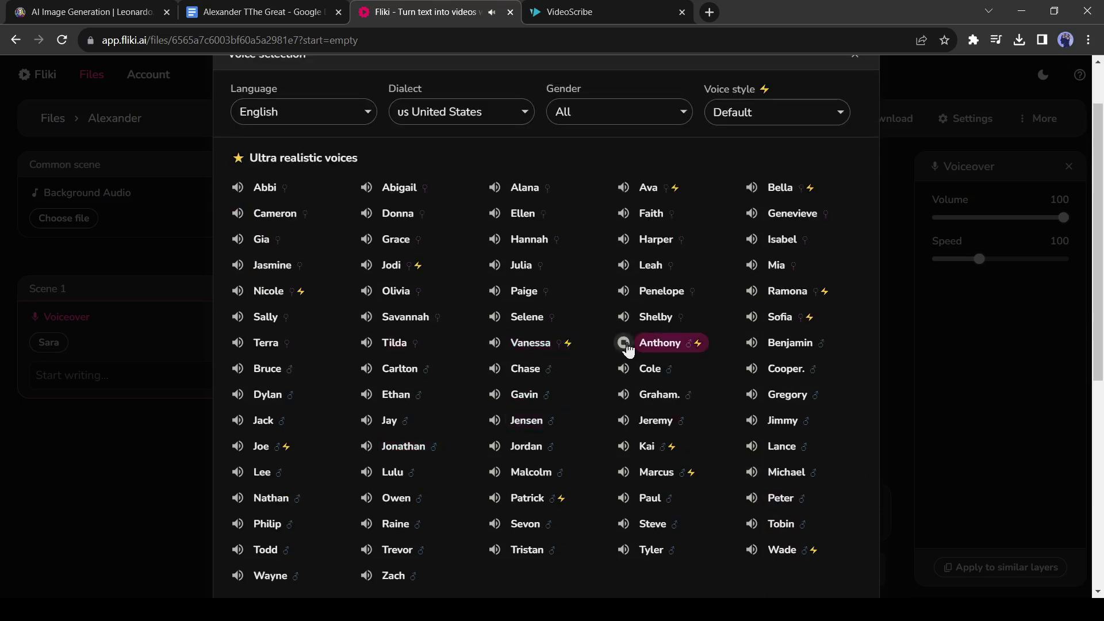
scroll(715, 351, "down", 1)
left_click(752, 400)
left_click(367, 426)
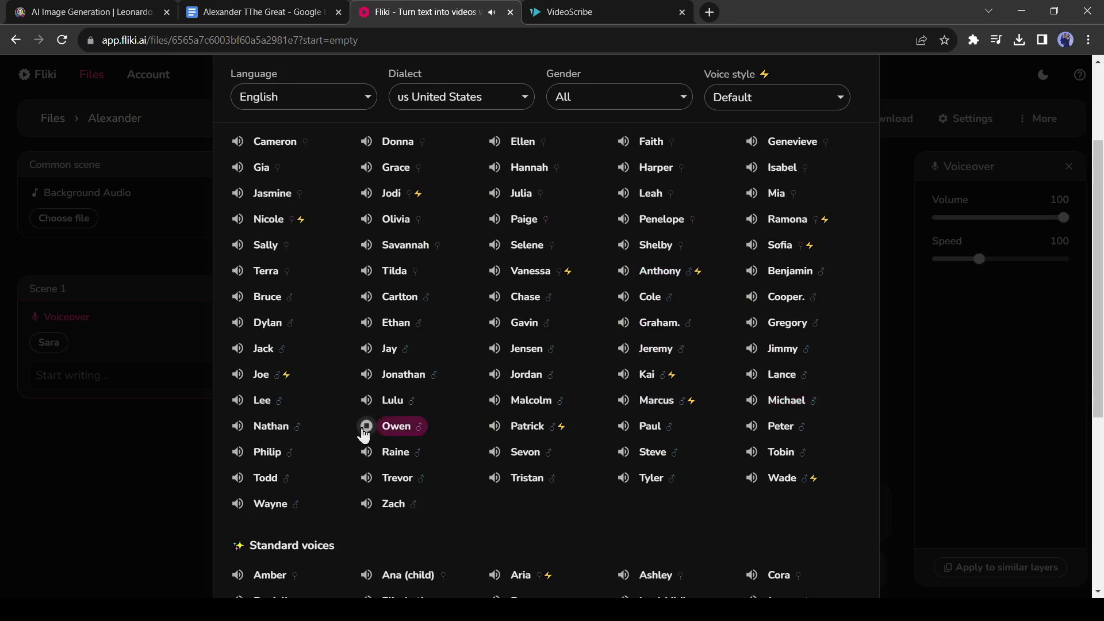
Choose Joe as the voiceover voice and confirm it
left_click(237, 374)
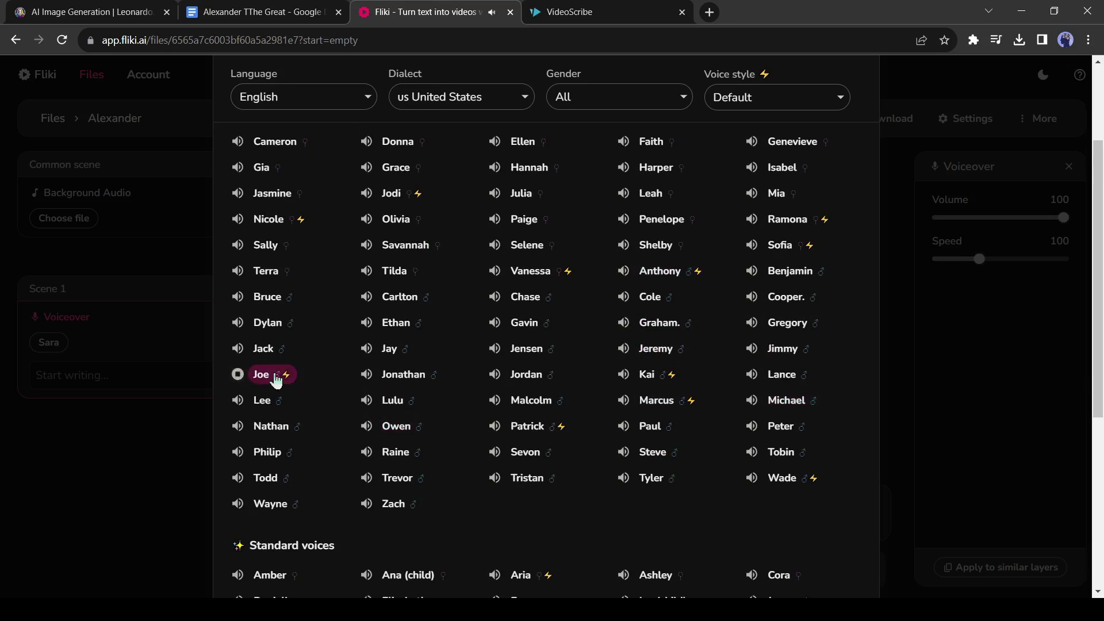
scroll(276, 379, "down", 5)
scroll(278, 308, "up", 3)
scroll(458, 488, "down", 3)
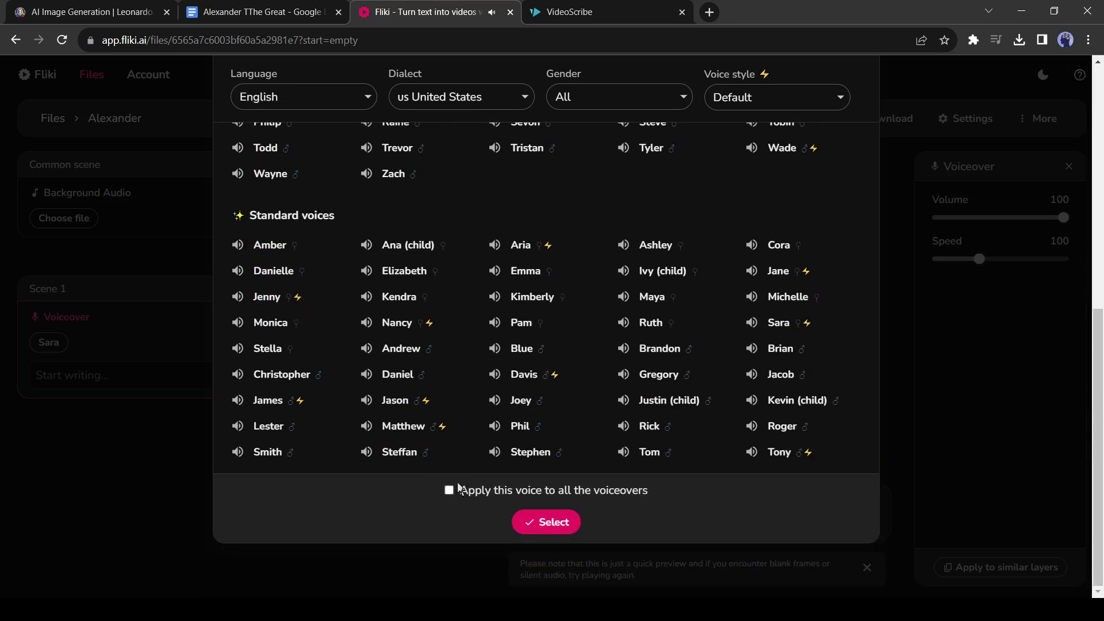
left_click(556, 523)
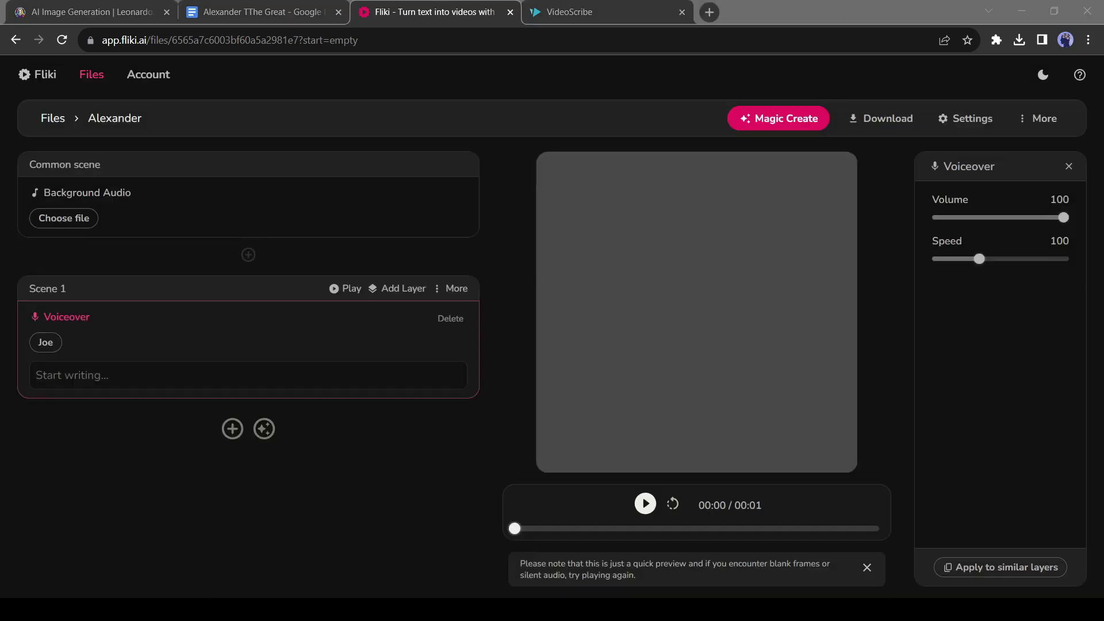
Copy the whole Alexander TThe Great script from Docs into Scene 1's voiceover text in Fliki
left_click(207, 6)
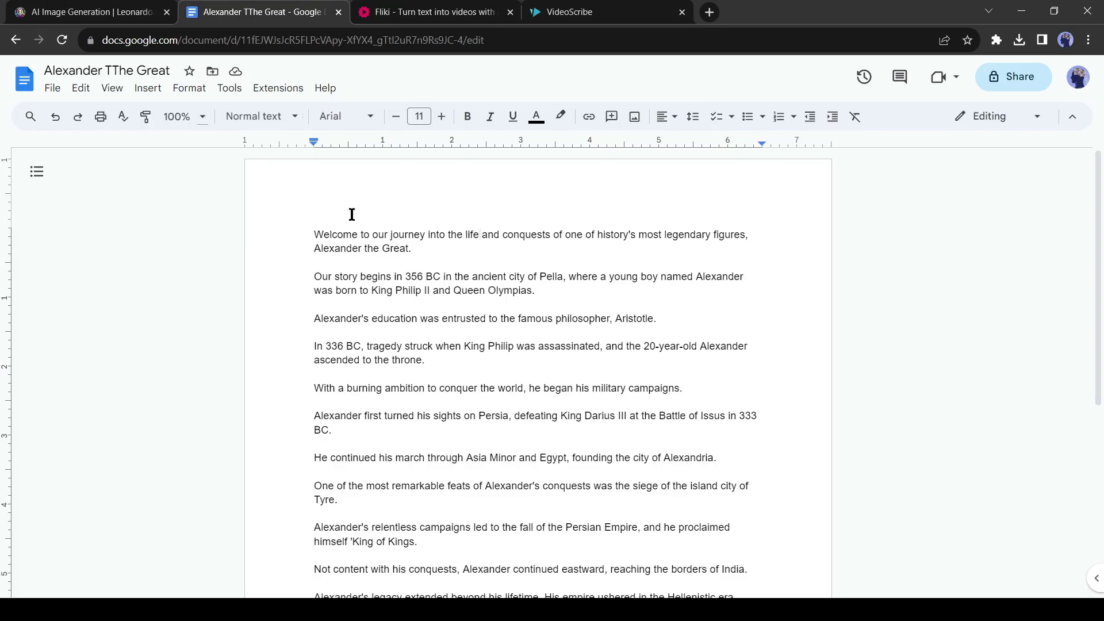
key("ctrl+a")
key("ctrl+c")
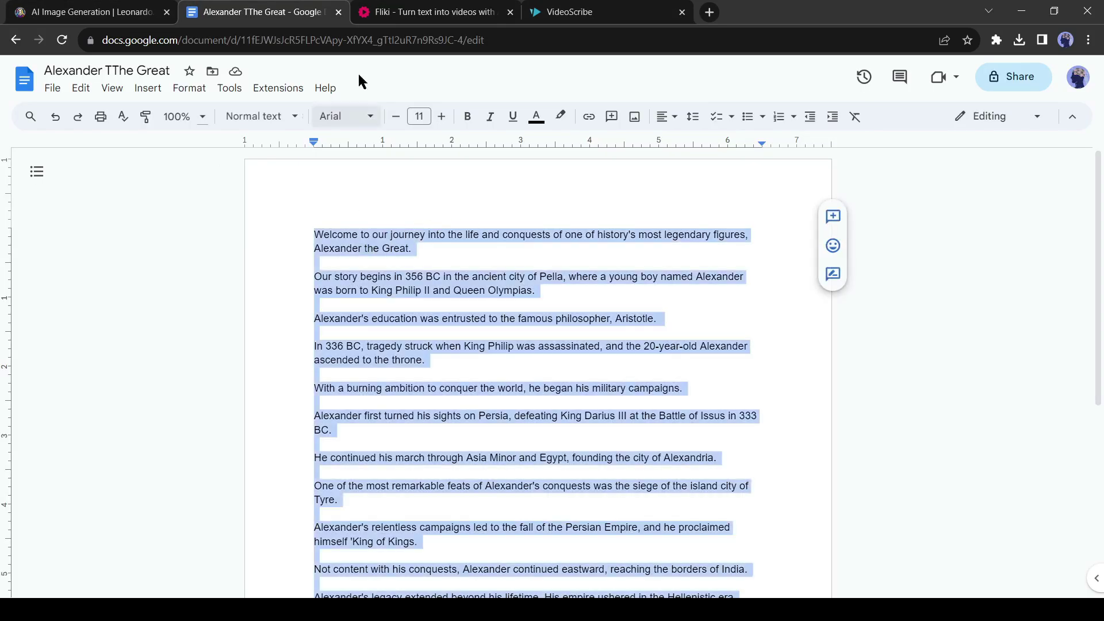
left_click(380, 12)
left_click(109, 374)
key("ctrl+v")
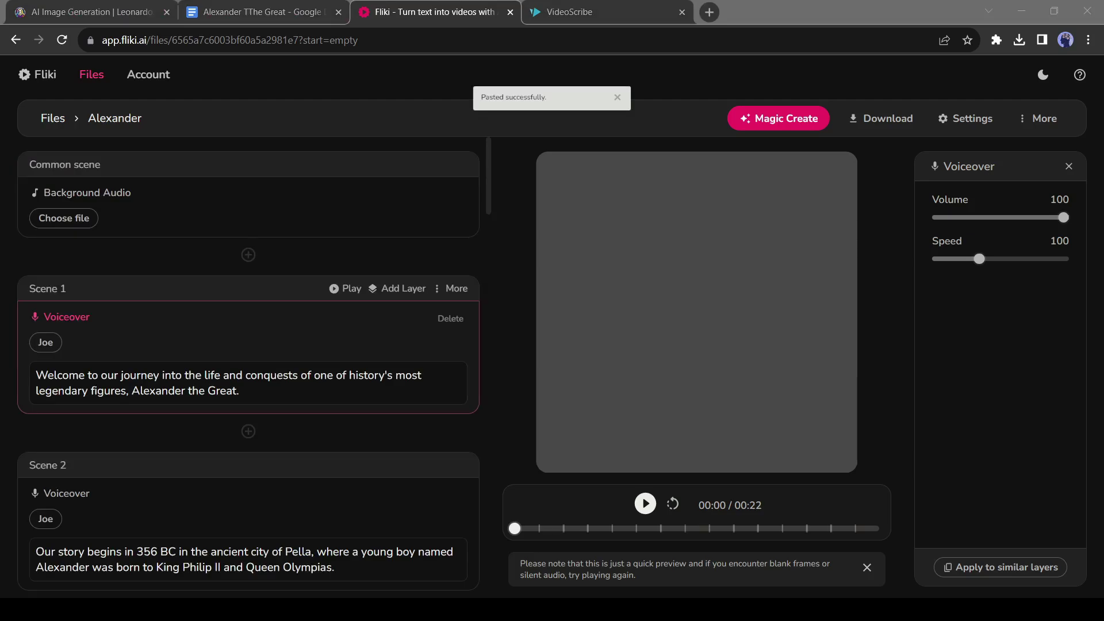
Add Ancient Mysteries from a 'History' stock music search as background audio, then start exporting the video
scroll(222, 510, "down", 6)
scroll(241, 493, "up", 6)
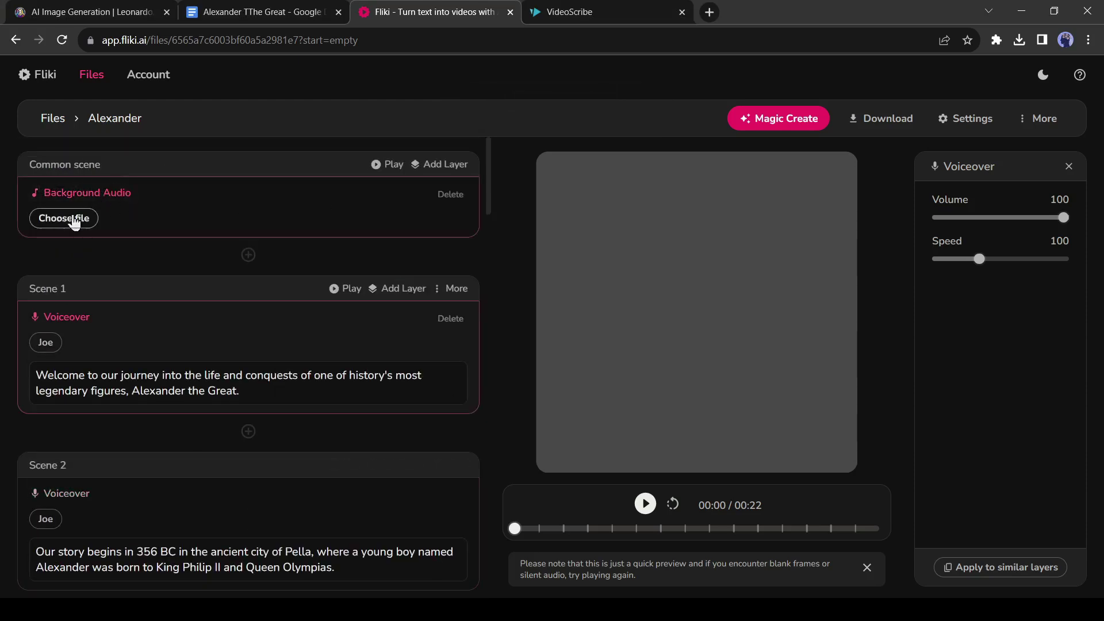
left_click(64, 224)
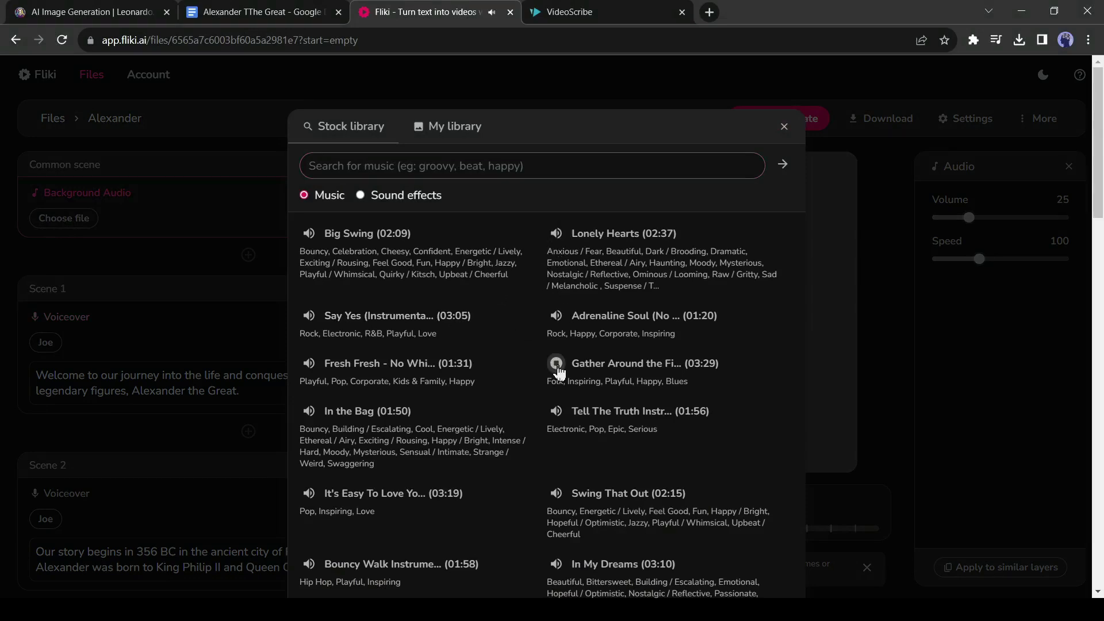
type("History")
key("Return")
scroll(671, 510, "down", 2)
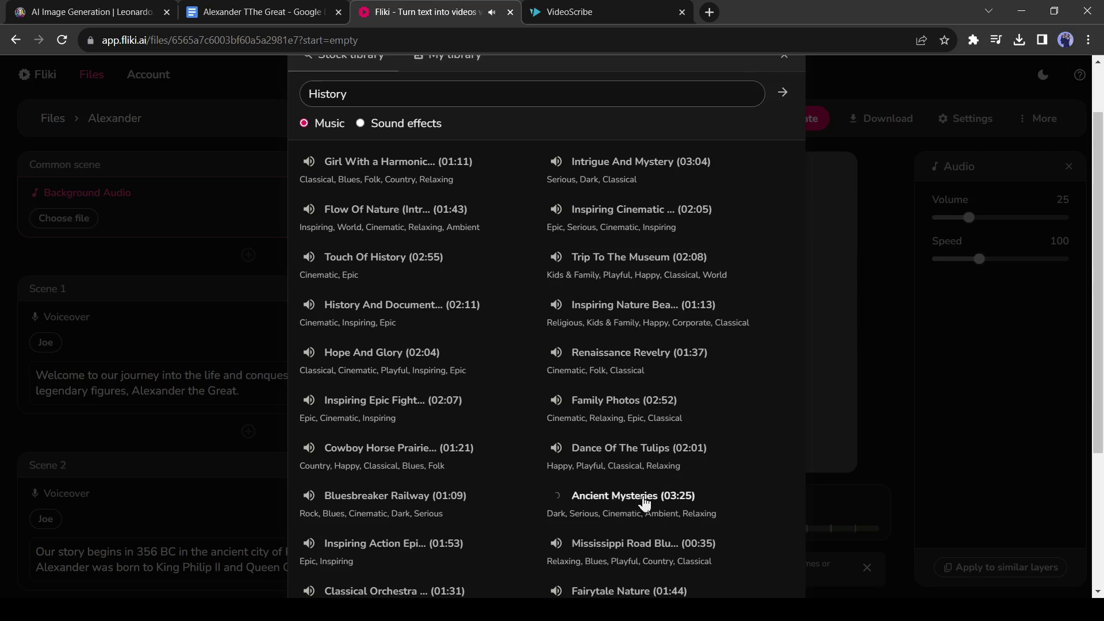
left_click(645, 504)
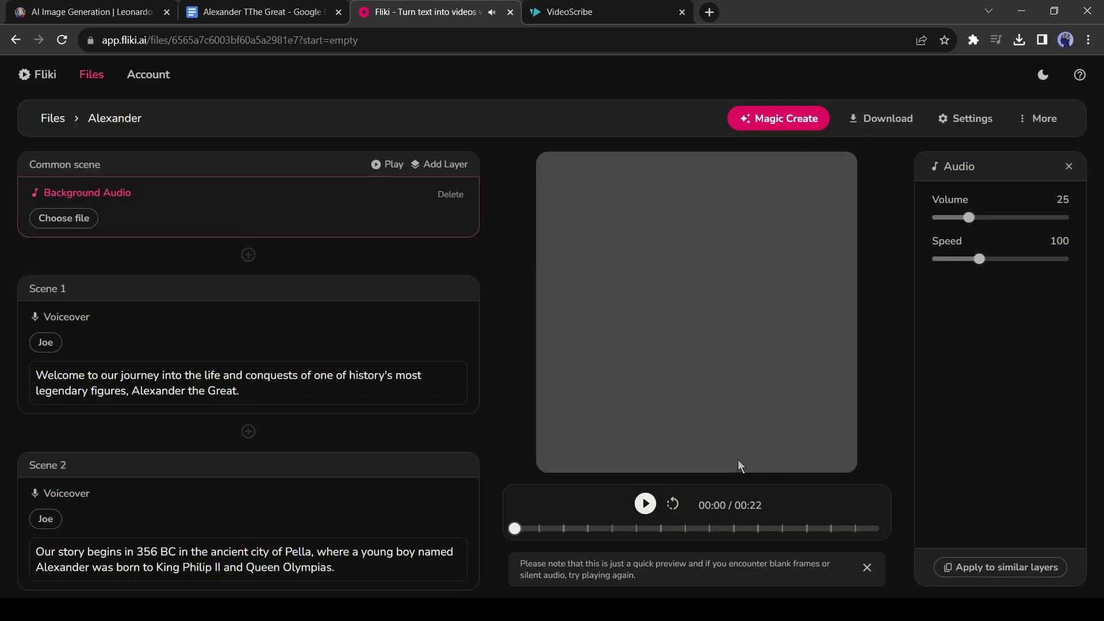
scroll(487, 411, "down", 2)
scroll(487, 411, "up", 2)
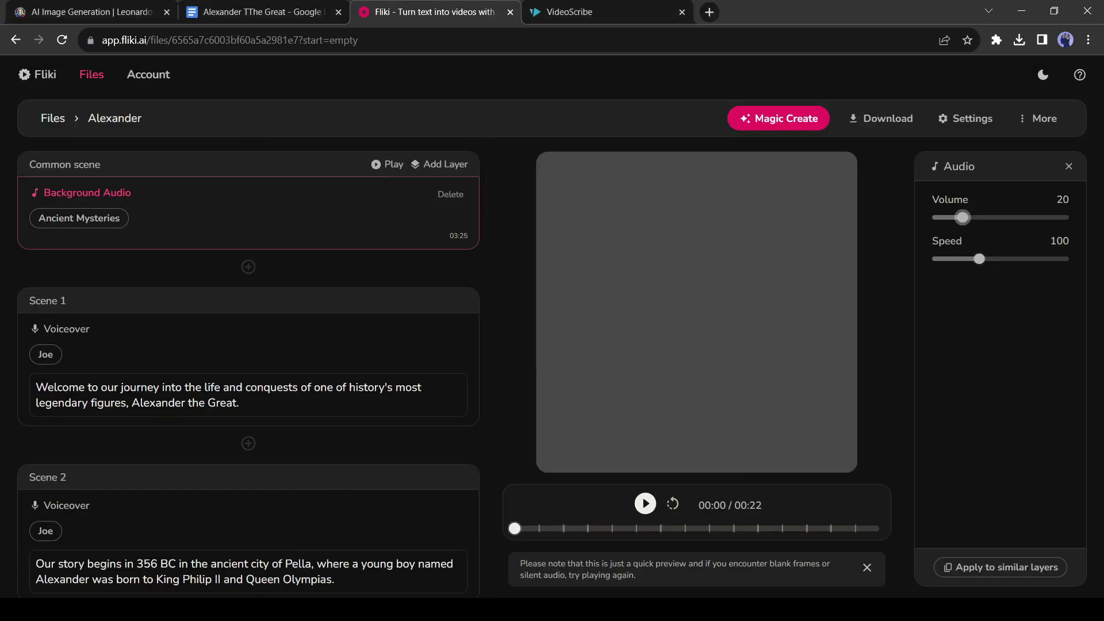
left_click(875, 126)
left_click(553, 218)
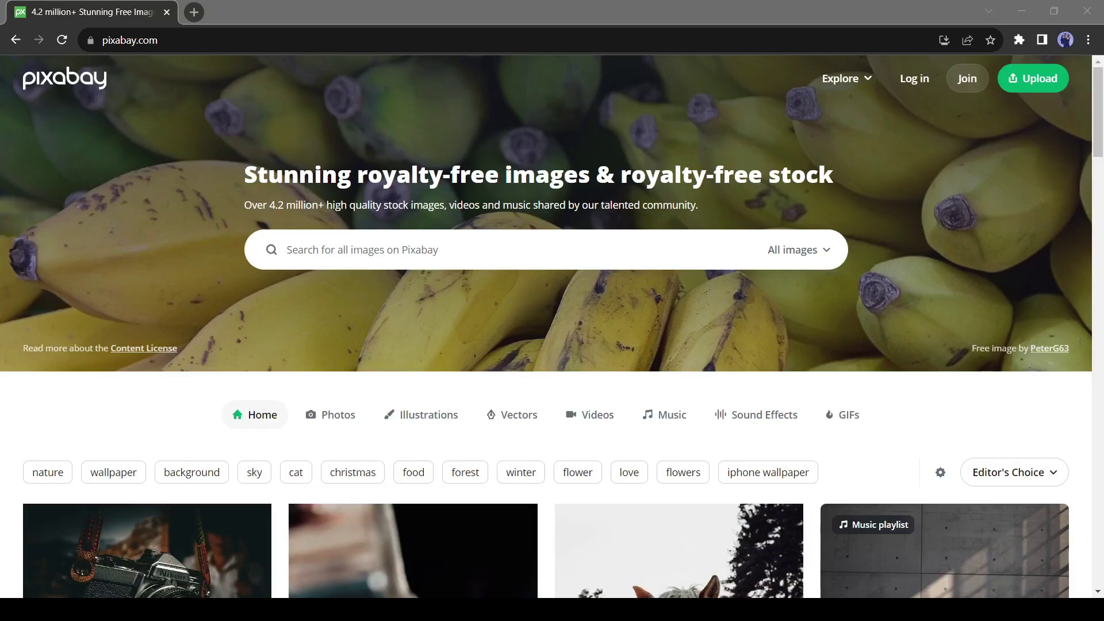
Scroll through Pixabay's free stock image grid
scroll(408, 488, "down", 10)
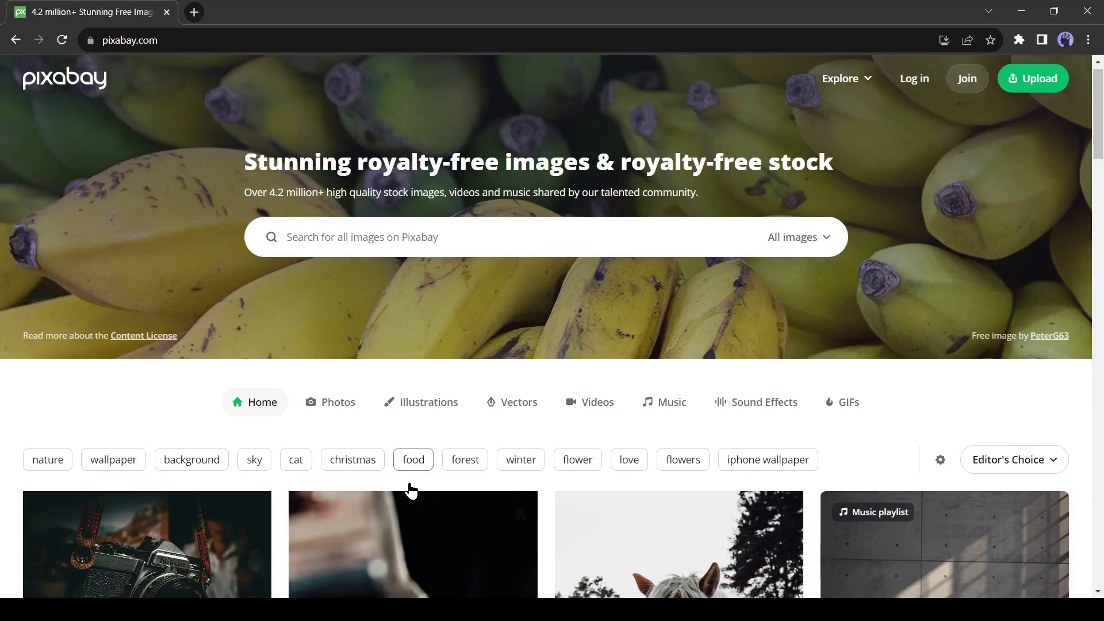
scroll(410, 490, "down", 10)
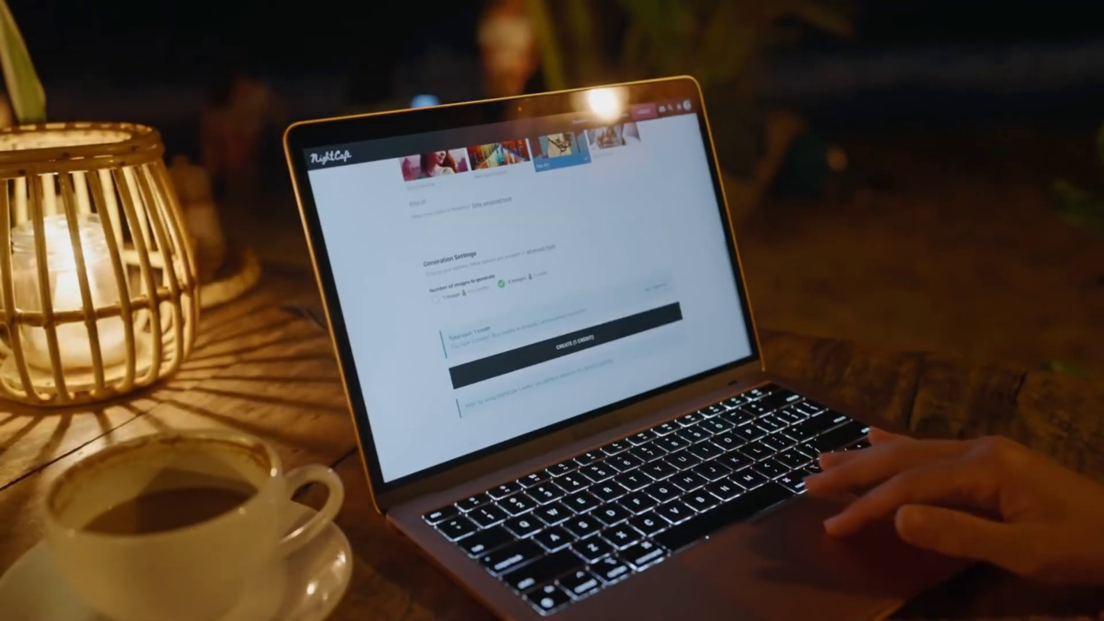
left_click(574, 339)
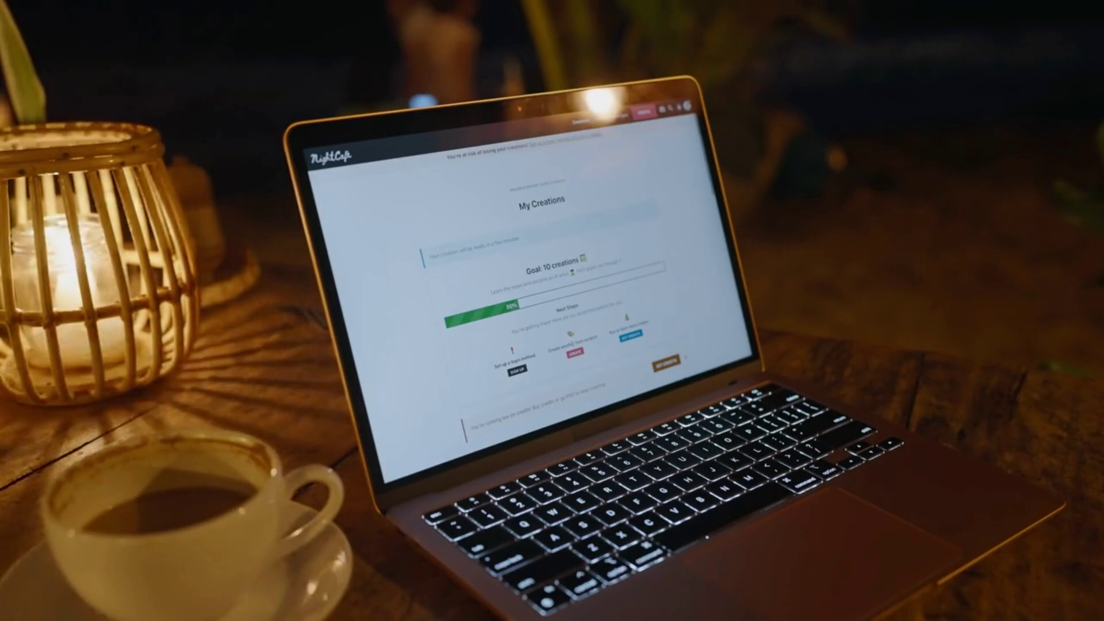
scroll(573, 346, "down", 5)
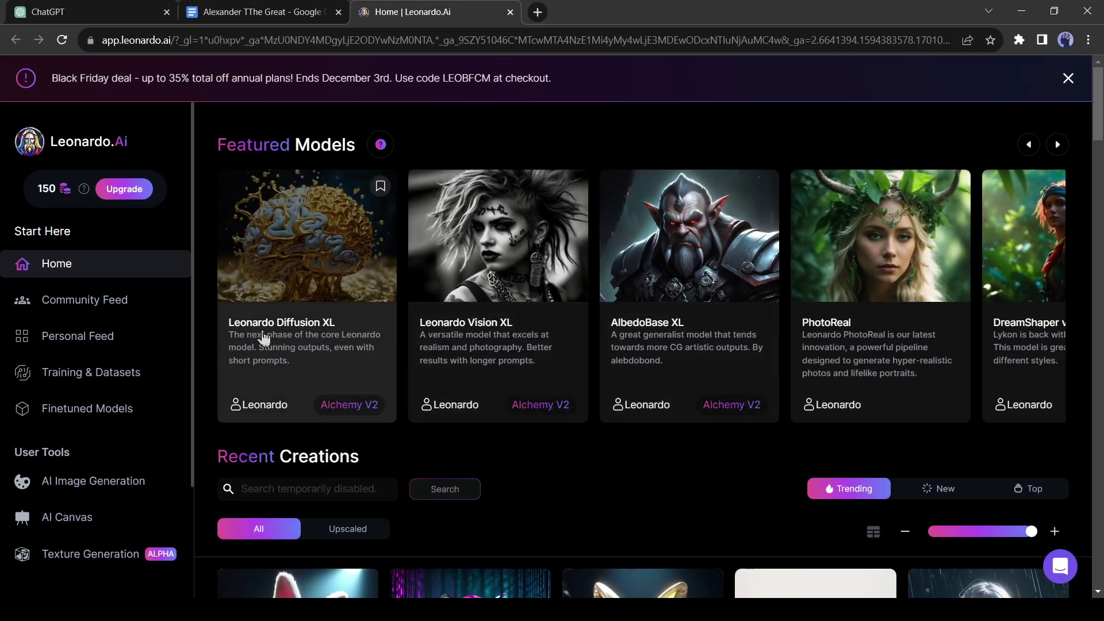
Generate ancient world map images with Leonardo Diffusion XL from the opening scene description
left_click(311, 254)
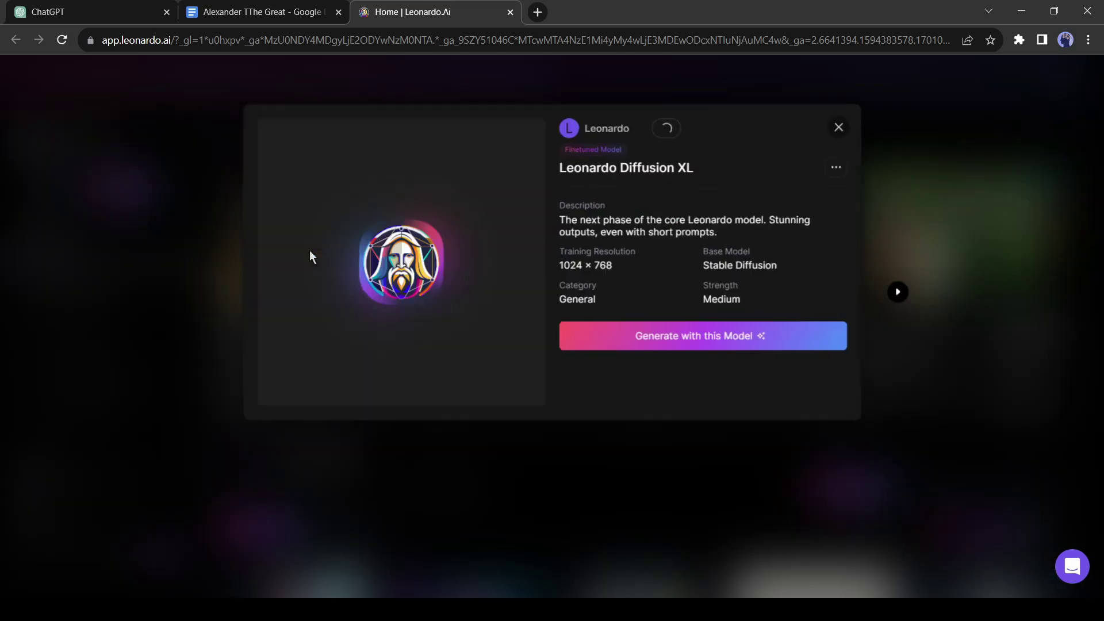
left_click(729, 357)
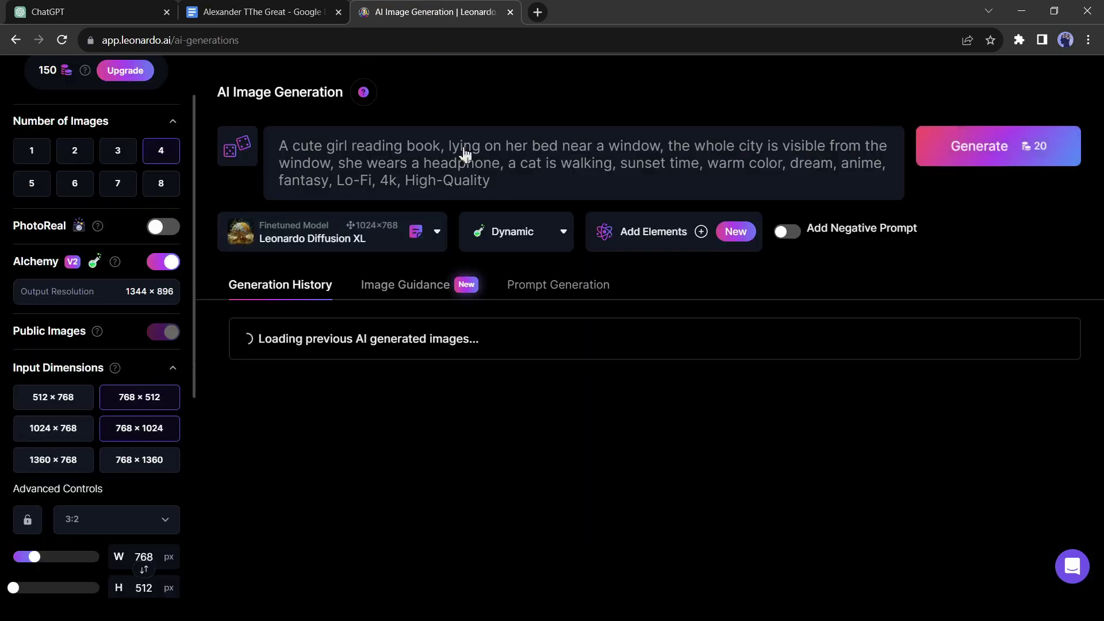
key("ctrl+1")
key("ctrl+3")
key("ctrl+a")
key("ctrl+v")
left_click(986, 148)
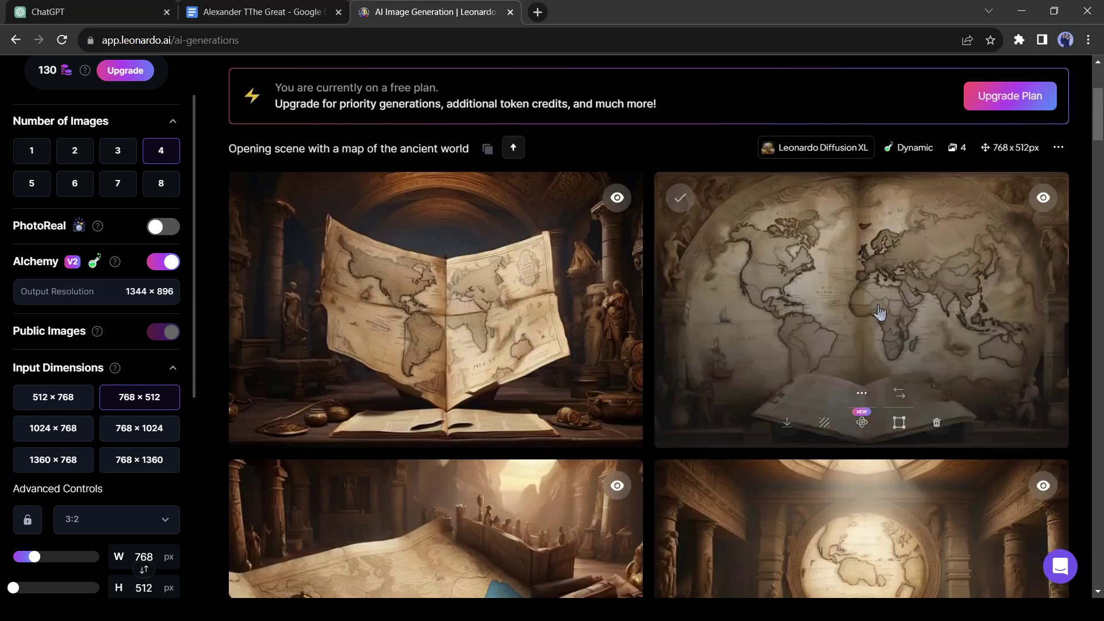
scroll(862, 345, "down", 3)
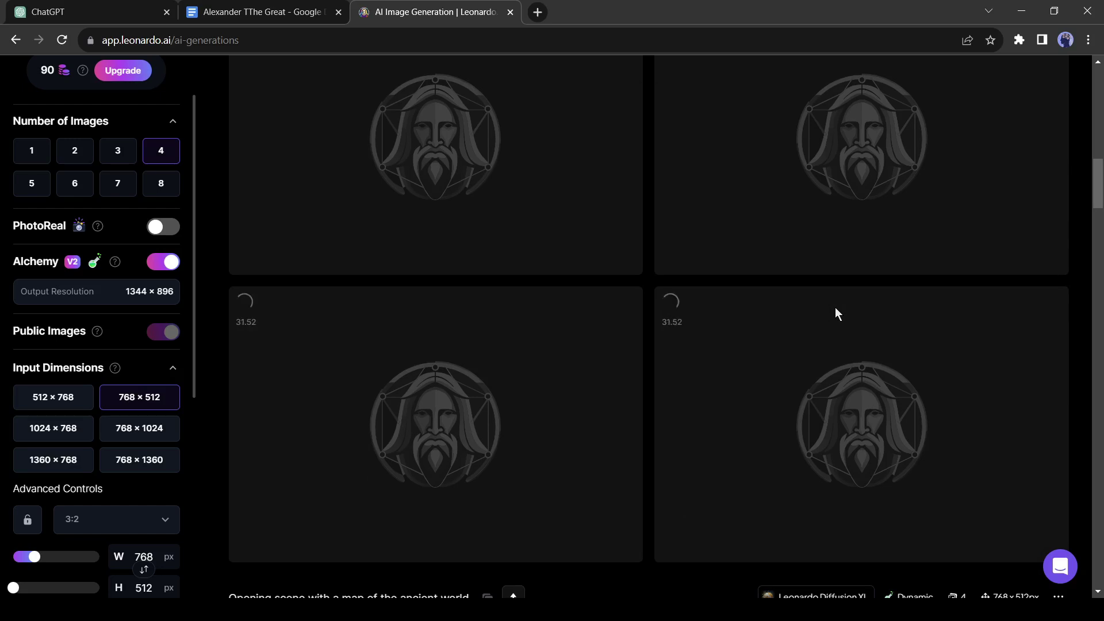
Generate images for the next scene description, Alexander being crowned king, and review them
left_click(266, 16)
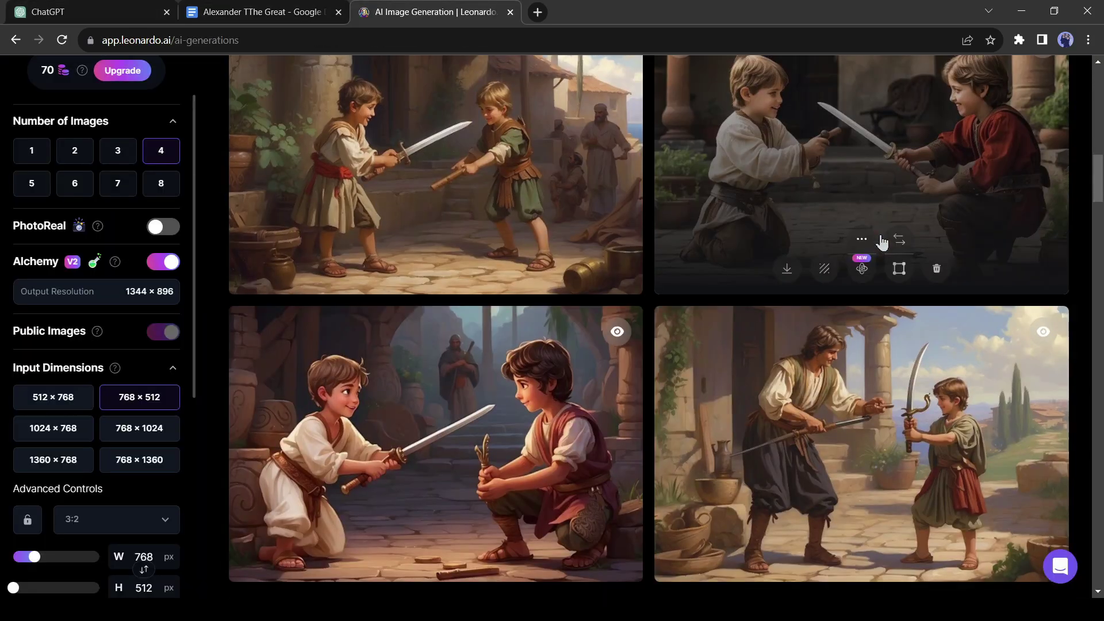
scroll(857, 345, "down", 5)
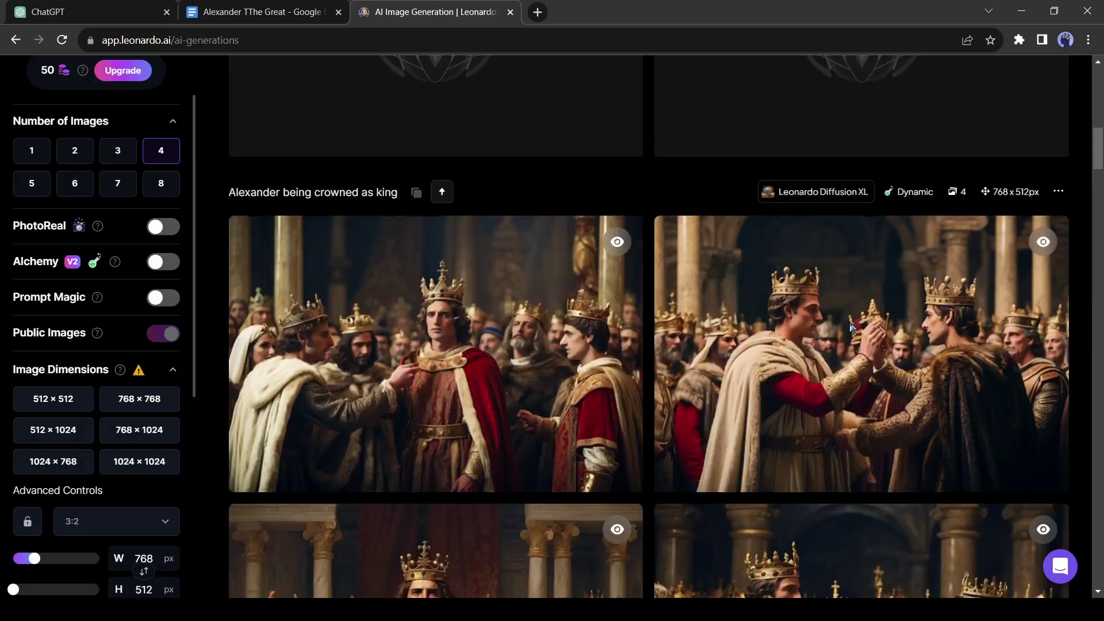
scroll(986, 361, "down", 2)
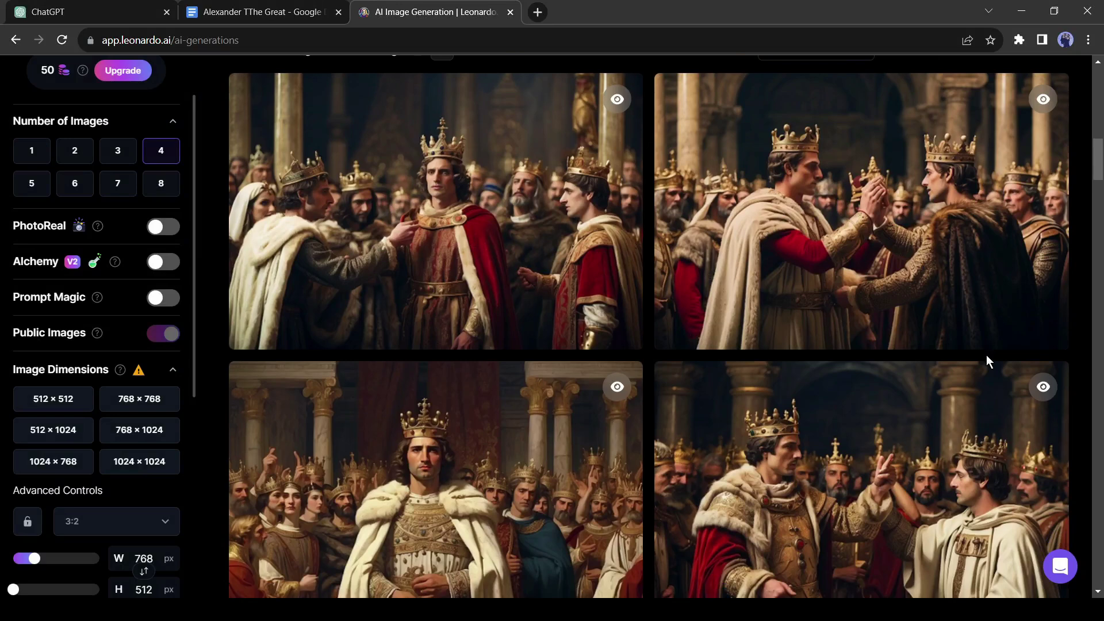
scroll(986, 360, "down", 3)
scroll(987, 361, "up", 5)
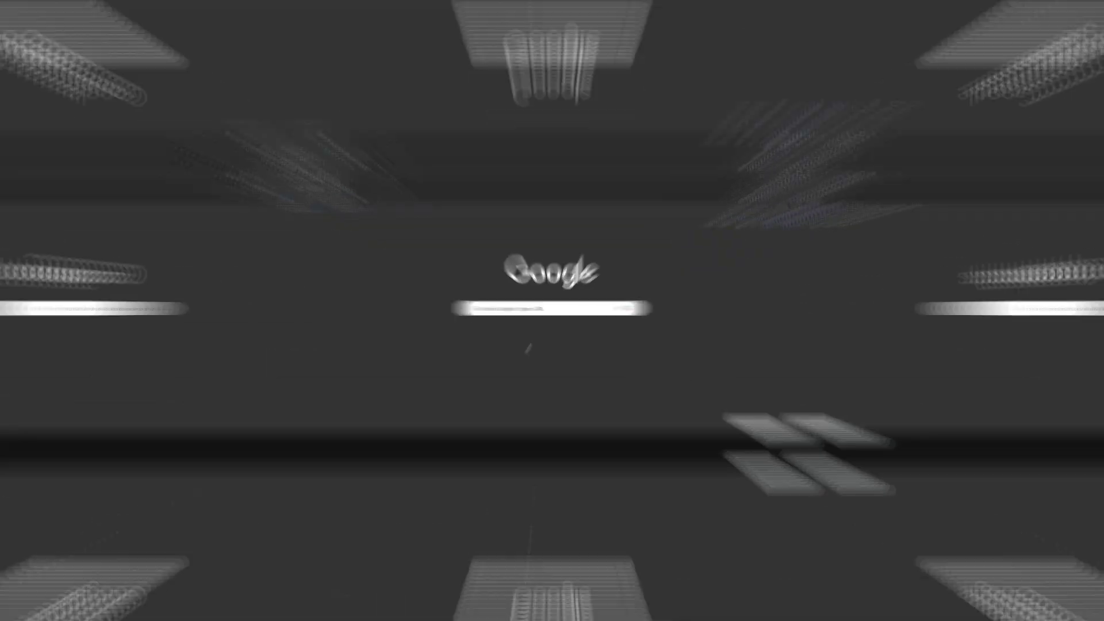
Search Google for 'VideoScribe', go to the official site and start the free trial sign-up
type("VideoScribe")
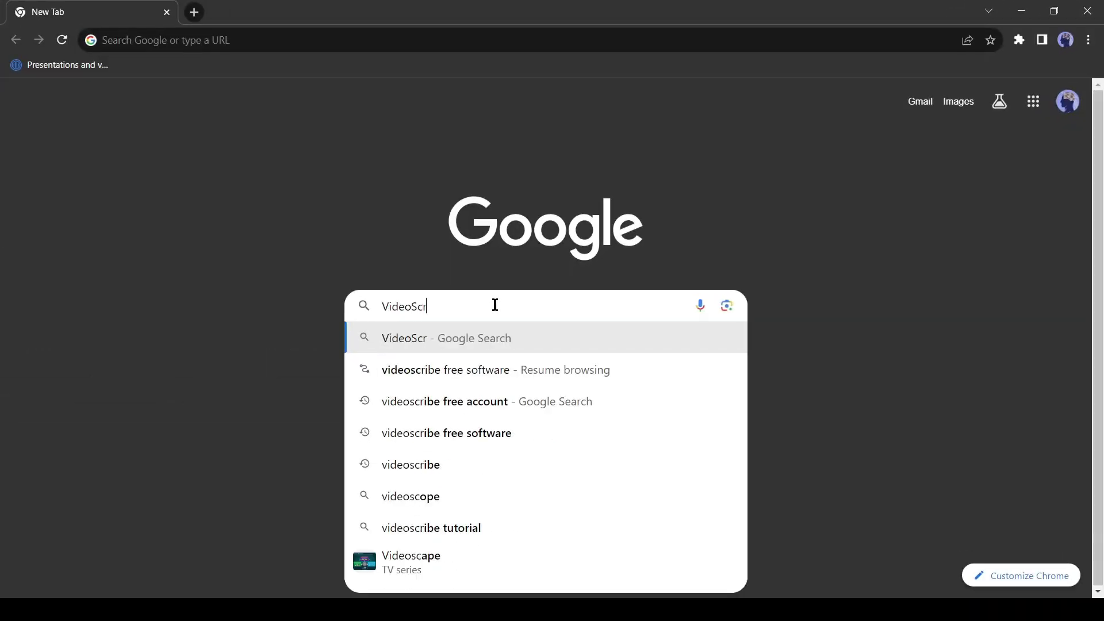
key("Return")
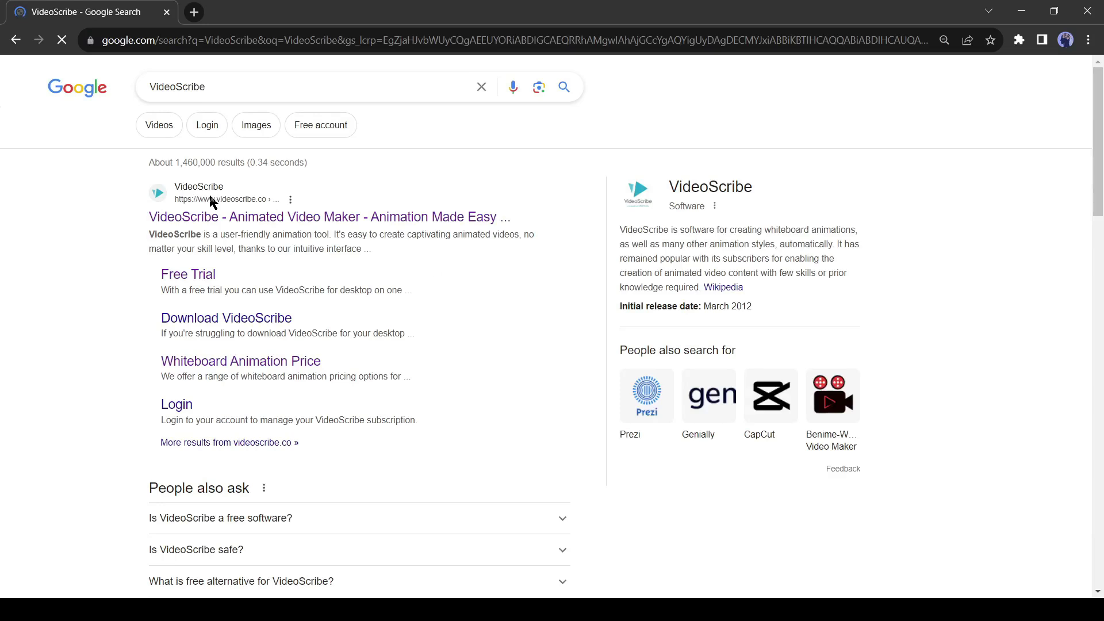
left_click(356, 224)
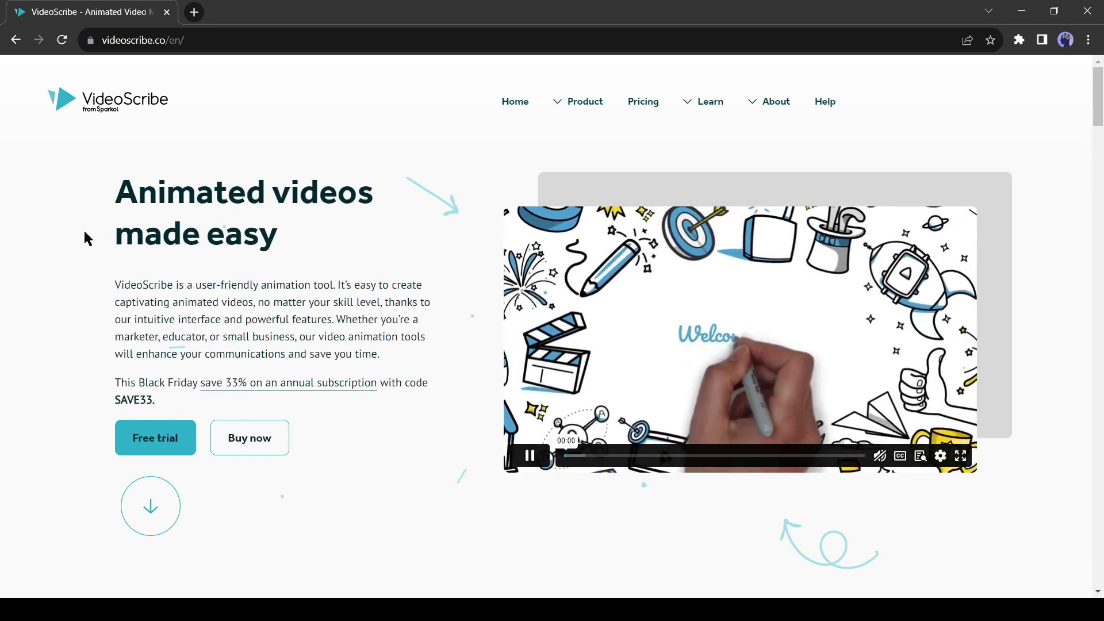
scroll(297, 249, "down", 1)
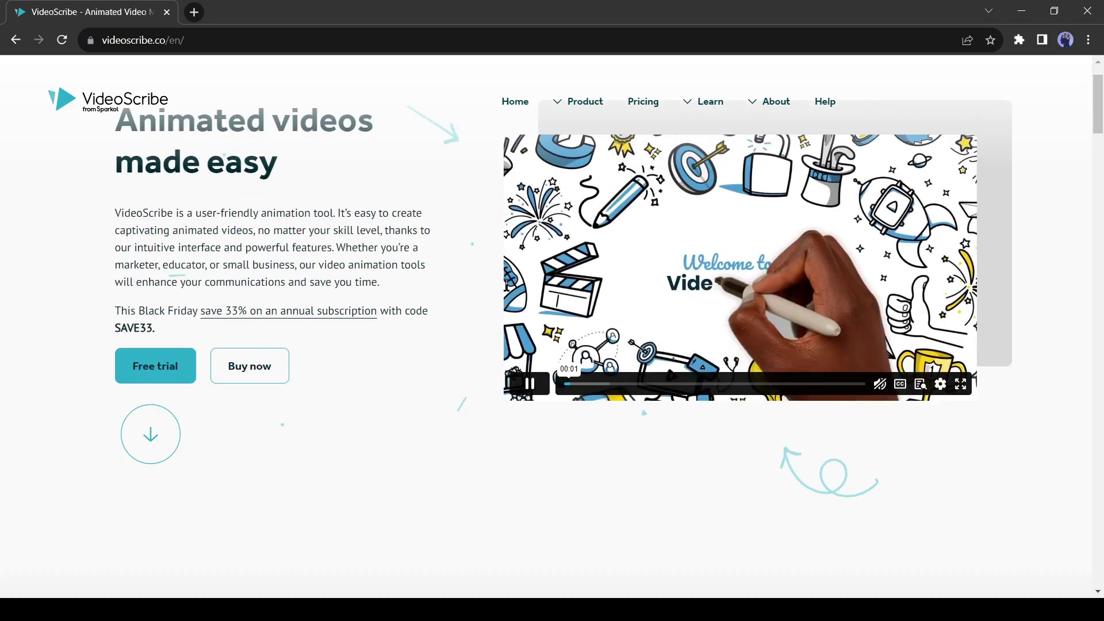
left_click(157, 372)
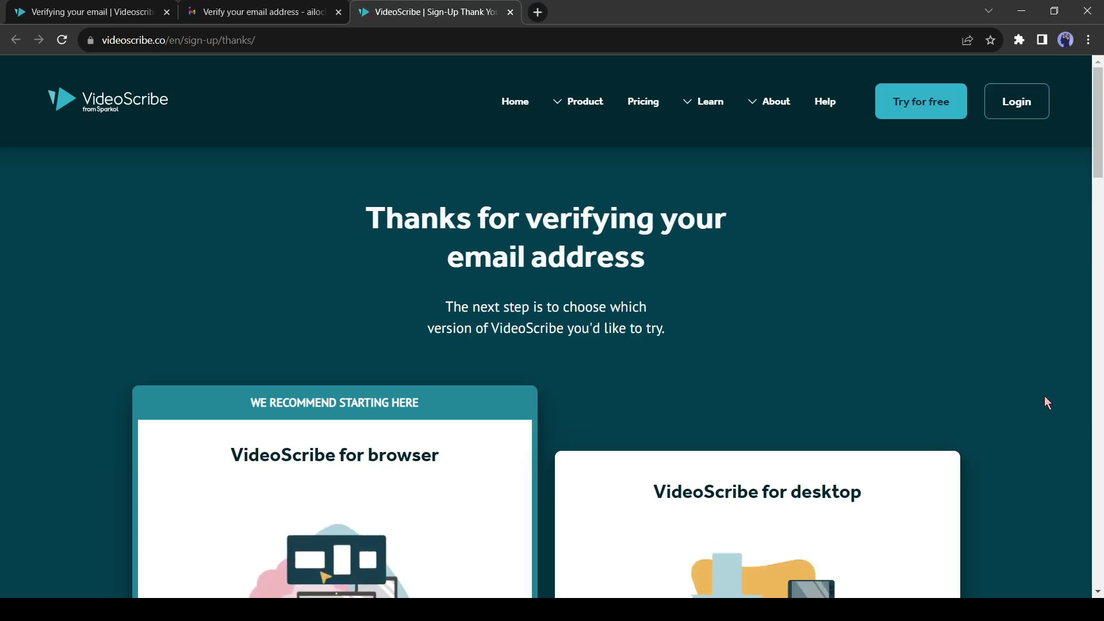
After verifying the email, launch VideoScribe in the browser
scroll(1044, 383, "down", 3)
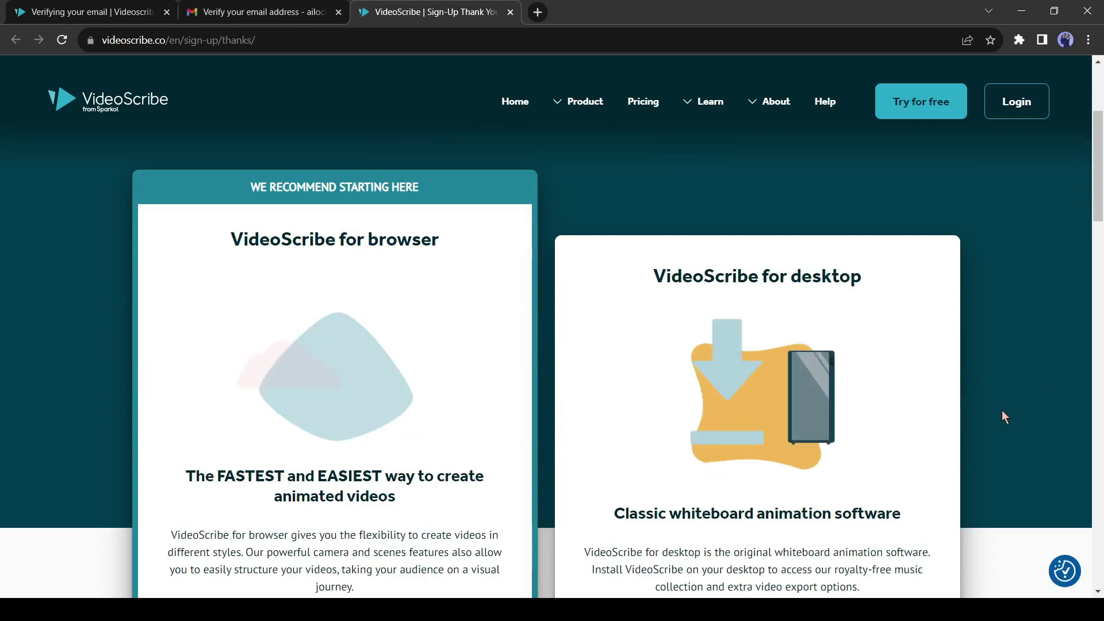
scroll(403, 388, "down", 4)
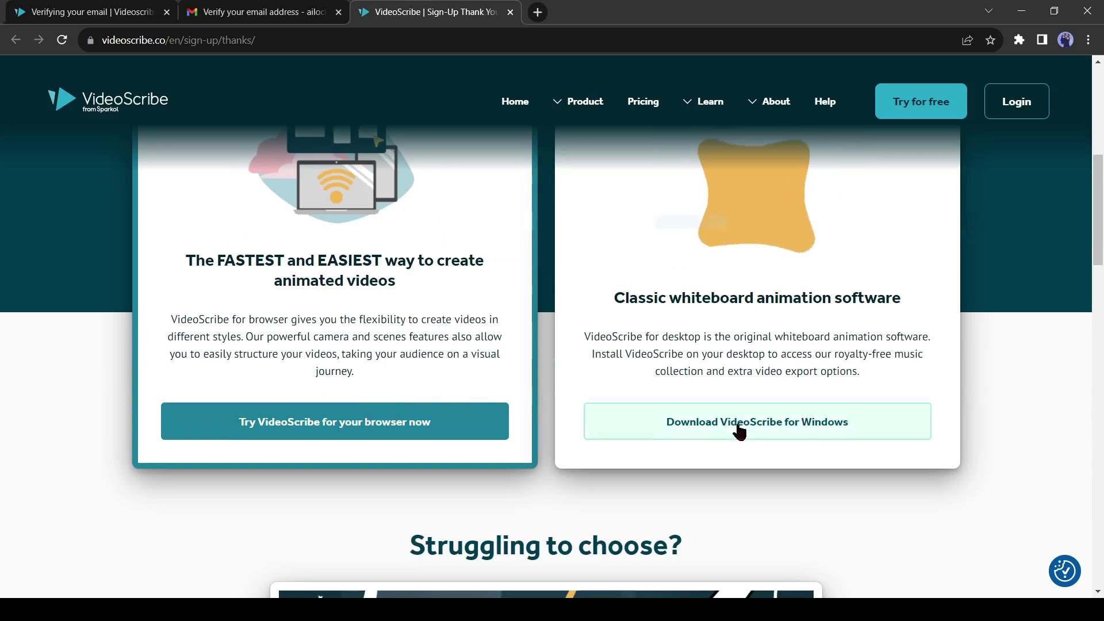
scroll(690, 451, "down", 5)
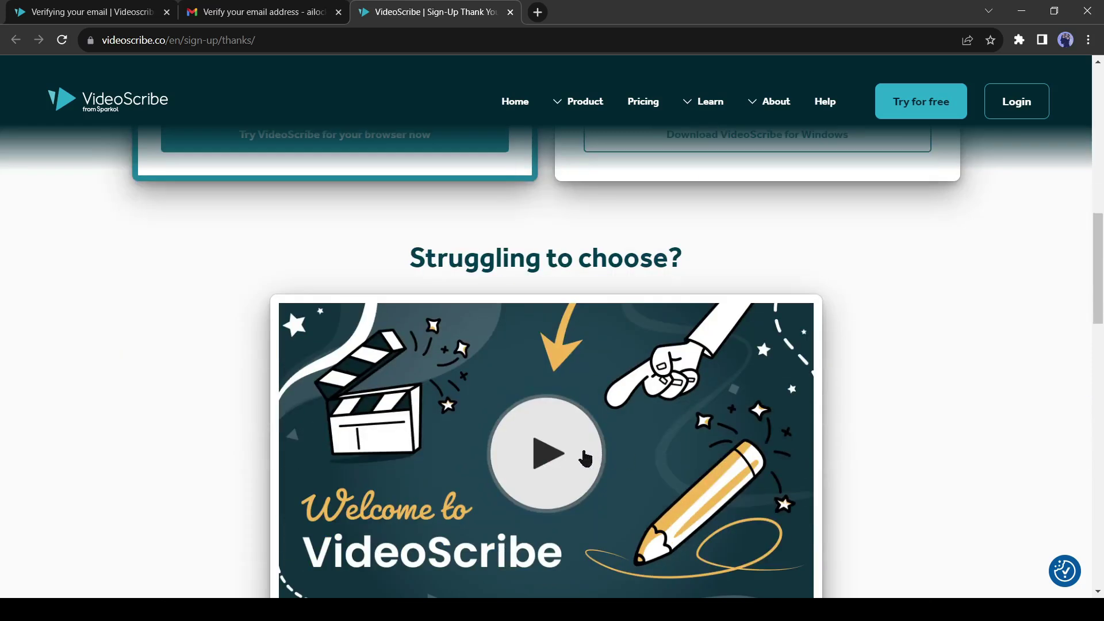
scroll(585, 457, "up", 10)
scroll(256, 364, "down", 2)
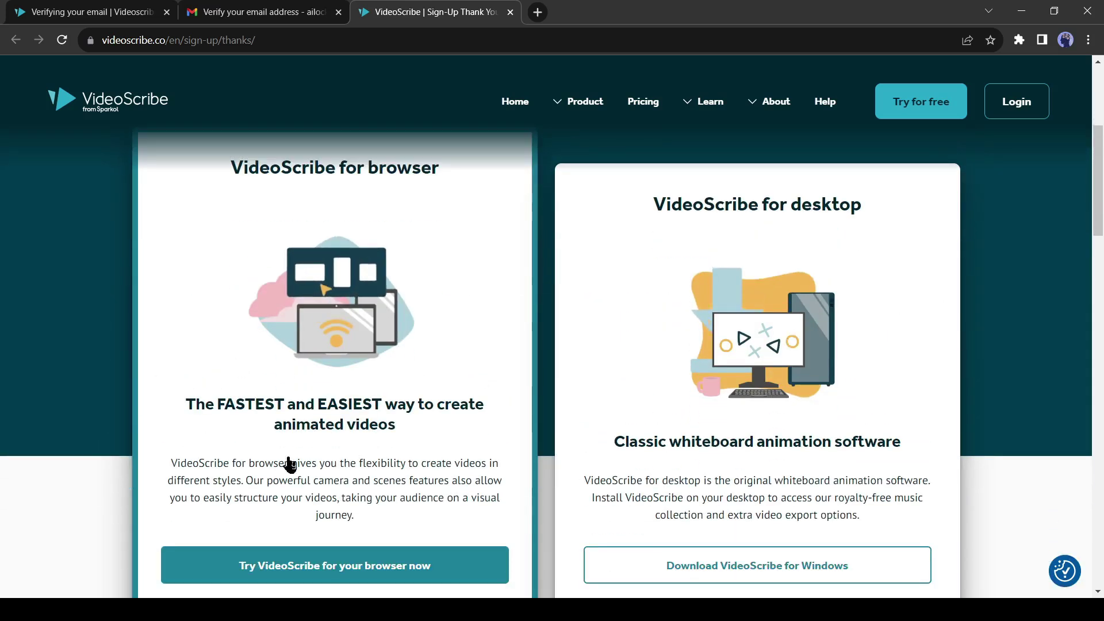
left_click(337, 573)
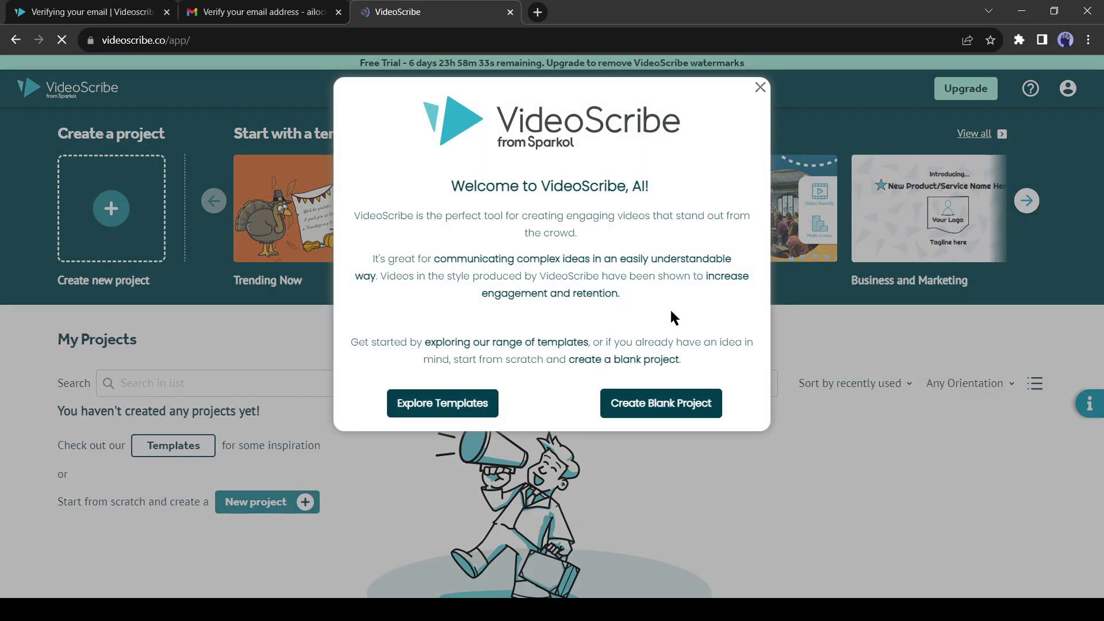
Dismiss the welcome message and browse the template category carousel
left_click(760, 87)
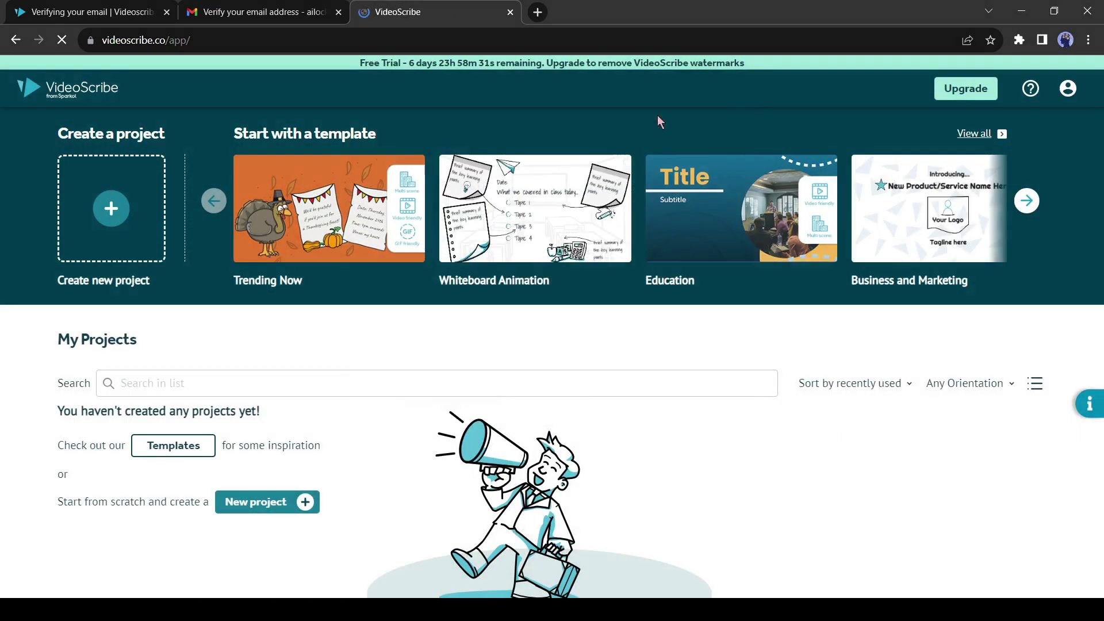
left_click(1032, 211)
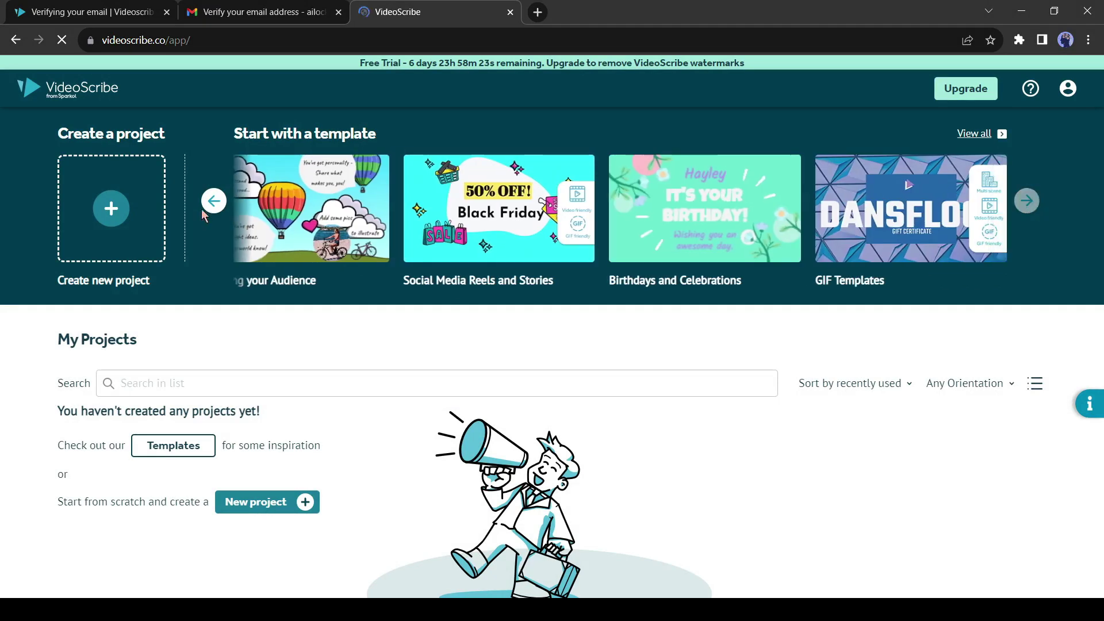
left_click(215, 204)
left_click(215, 204)
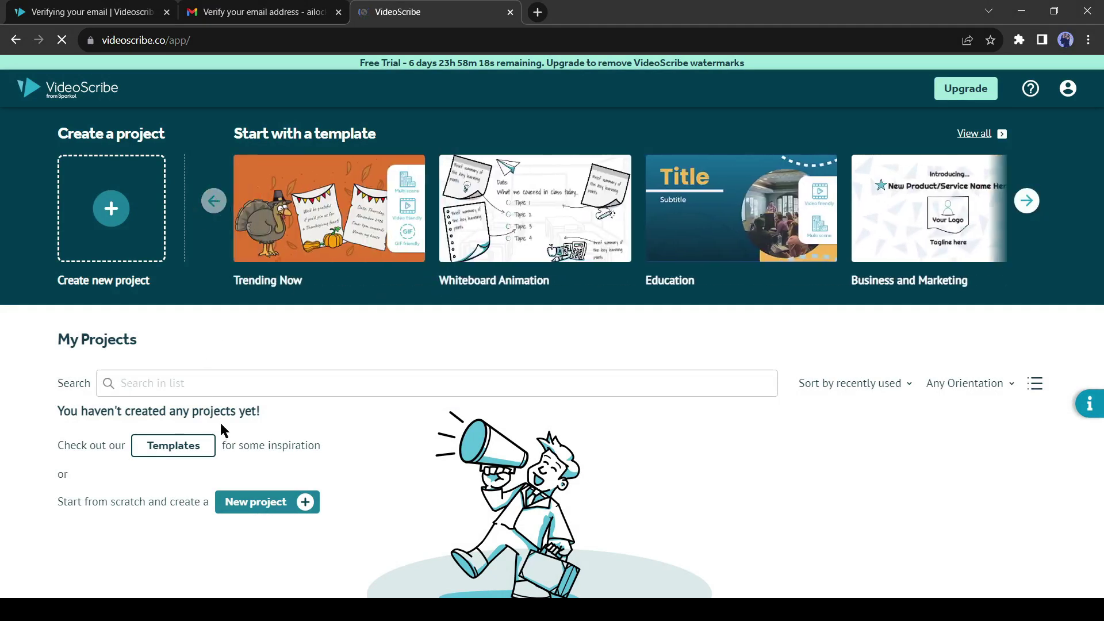
Look through the full Browse templates library, then start a new project
left_click(190, 442)
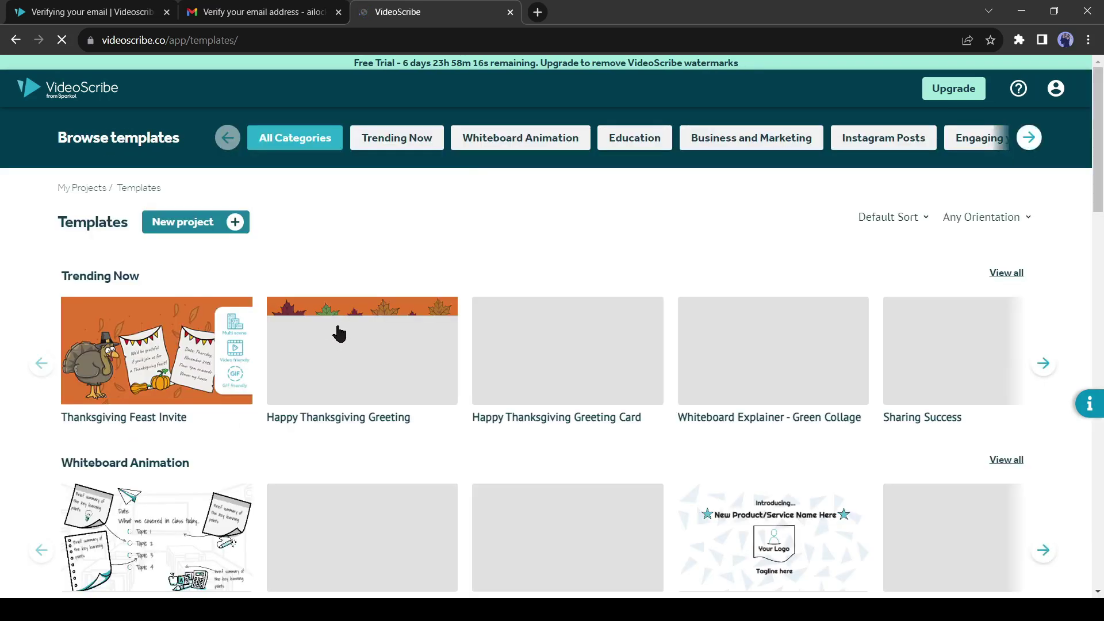
scroll(644, 286, "down", 3)
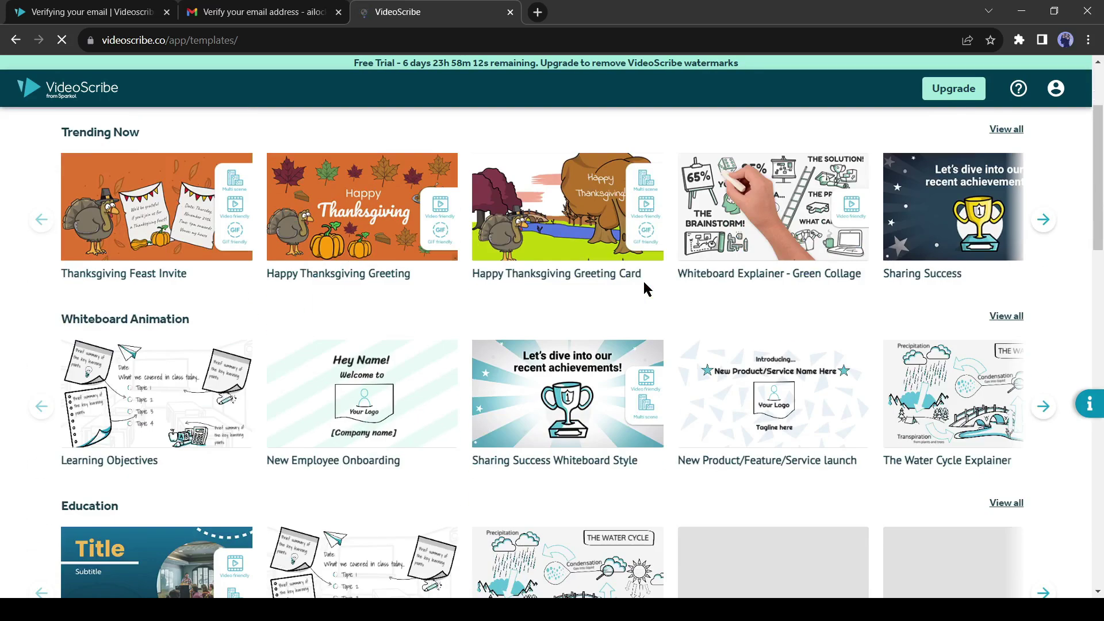
scroll(644, 285, "down", 12)
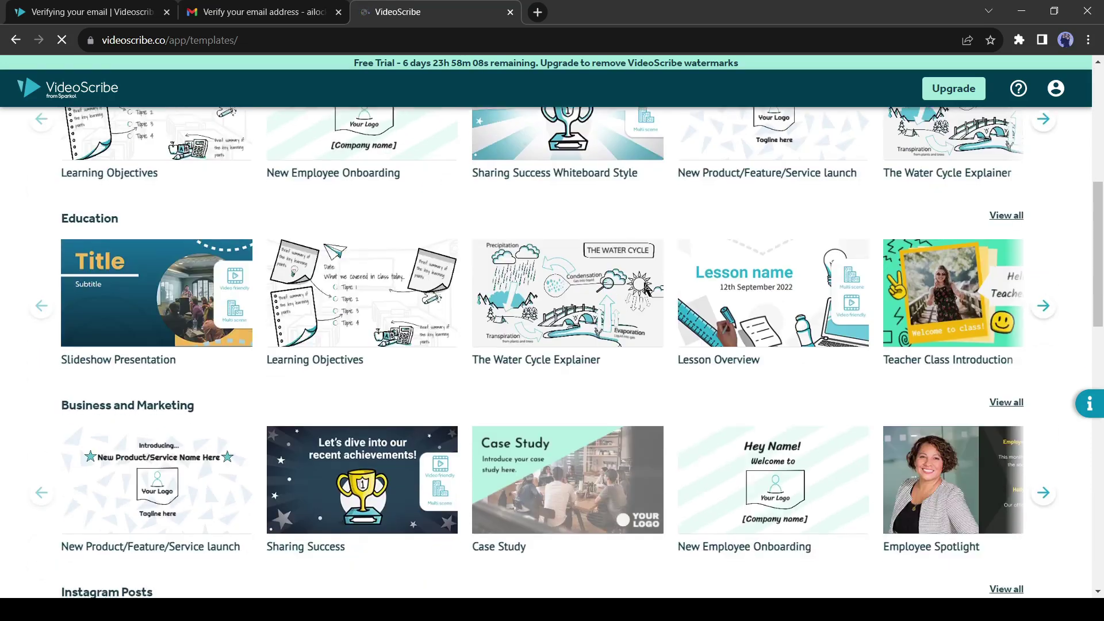
scroll(646, 291, "down", 7)
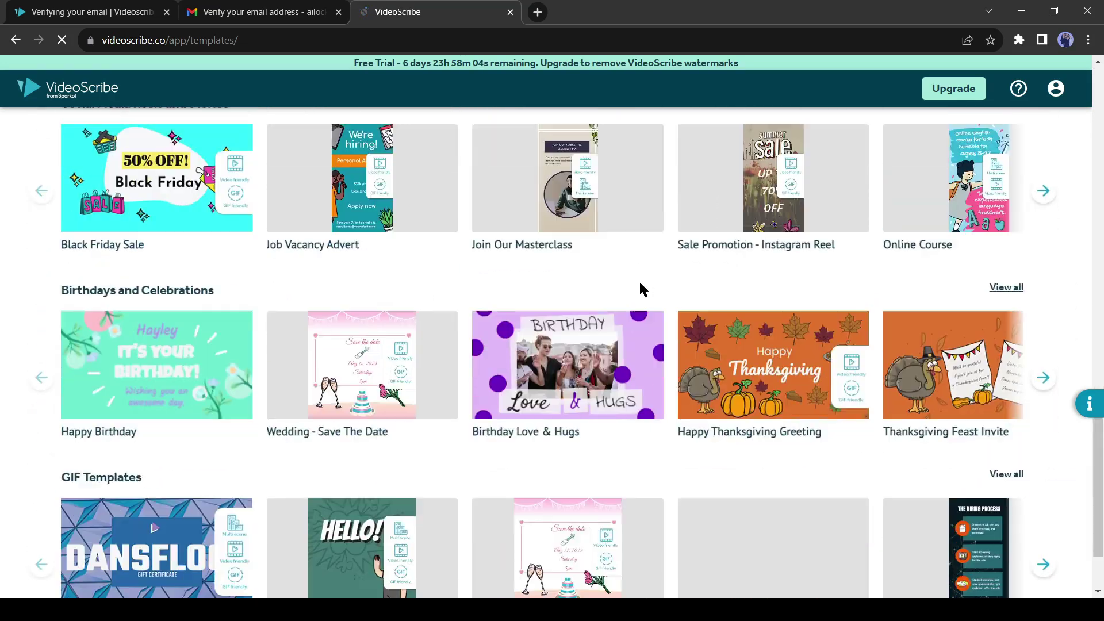
scroll(639, 280, "up", 14)
scroll(632, 289, "up", 8)
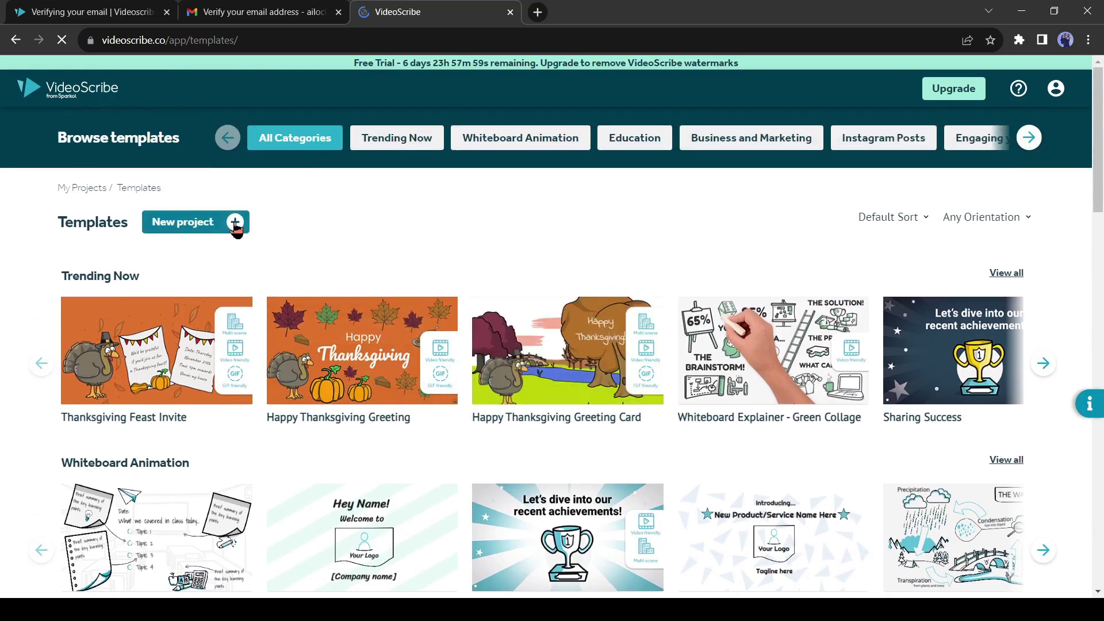
left_click(232, 224)
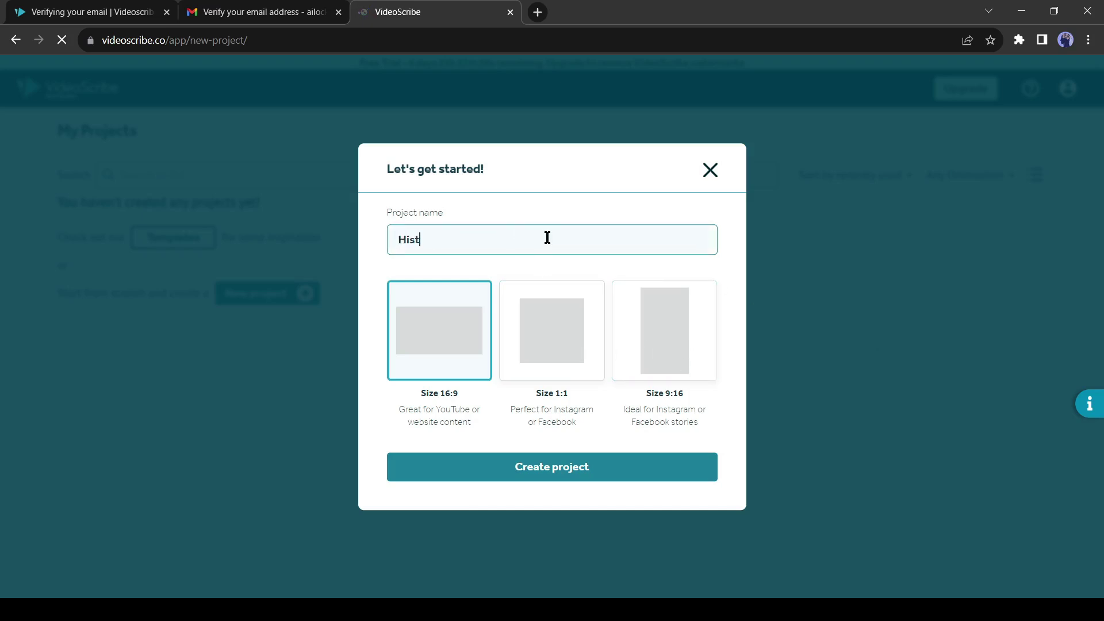
Create the 16:9 project, dismiss the getting-started checklist and hide the timeline
left_click(564, 478)
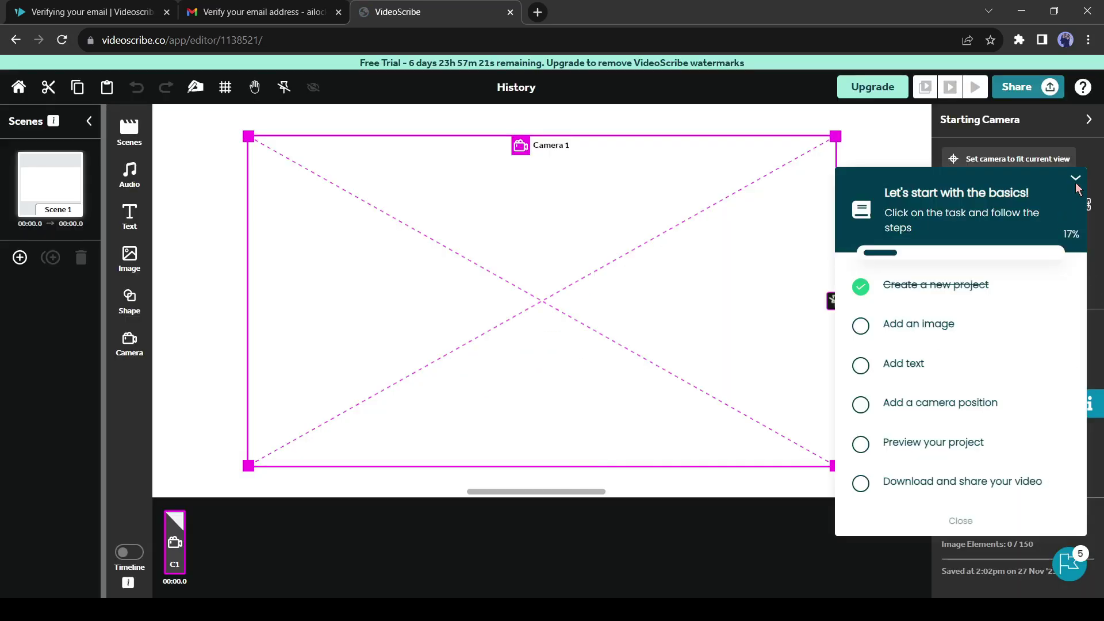
left_click(1076, 180)
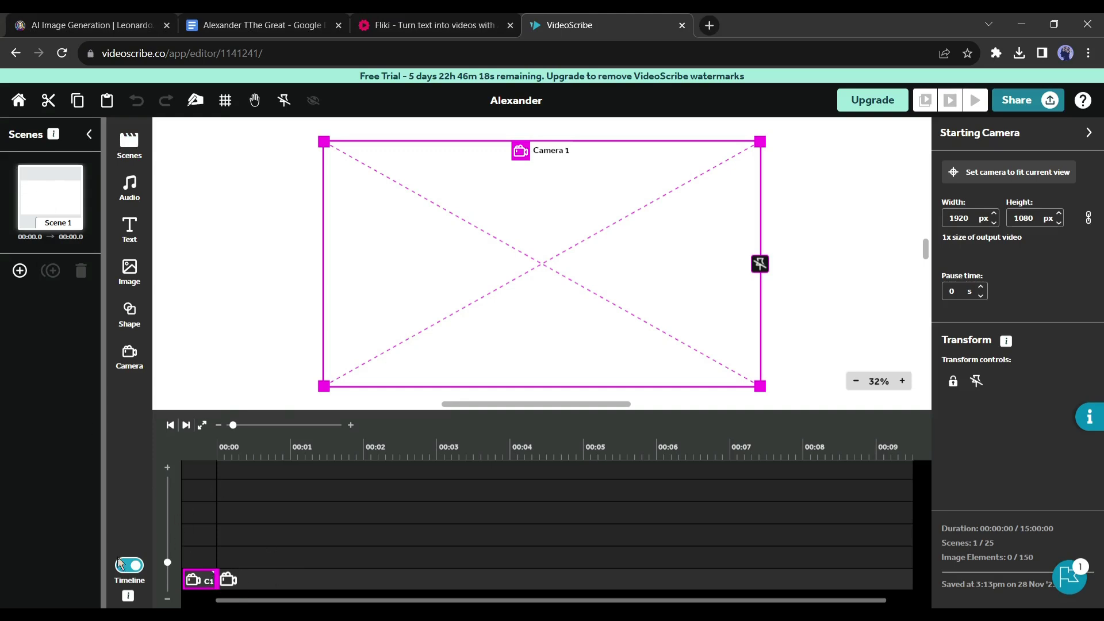
left_click(133, 566)
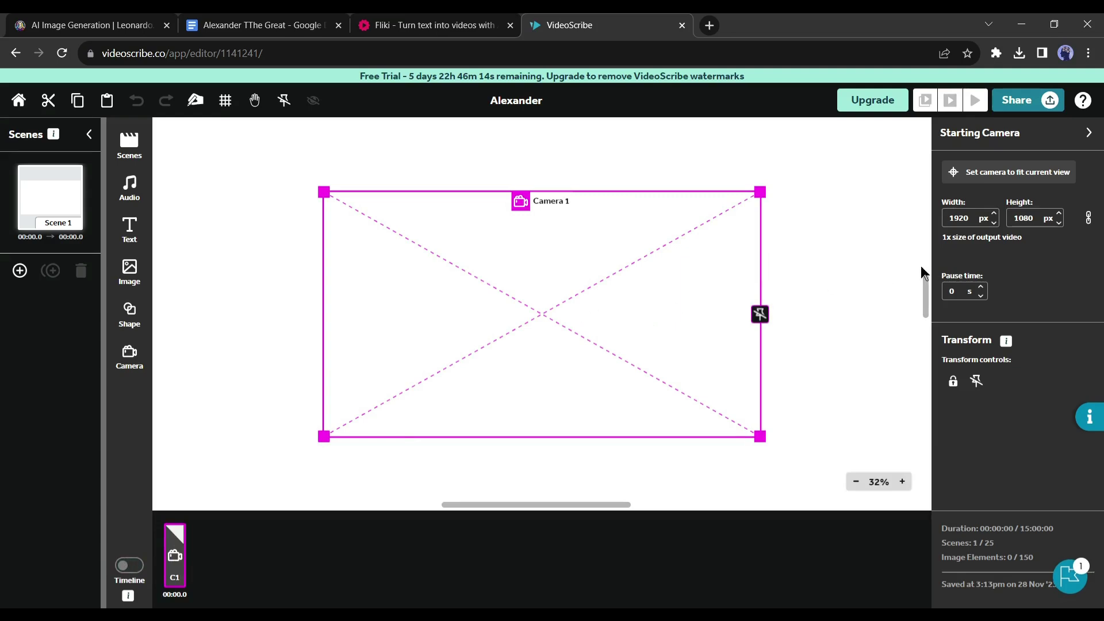
Upload the statue image, enlarge it at the frame's upper left, then add a text element
left_click(136, 275)
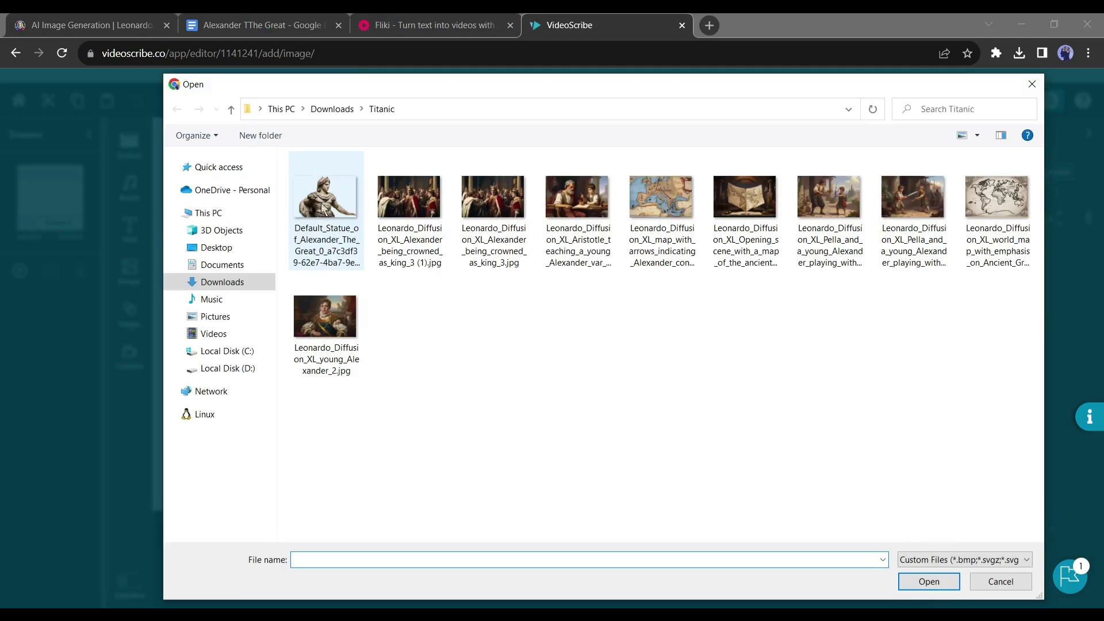
double_click(322, 208)
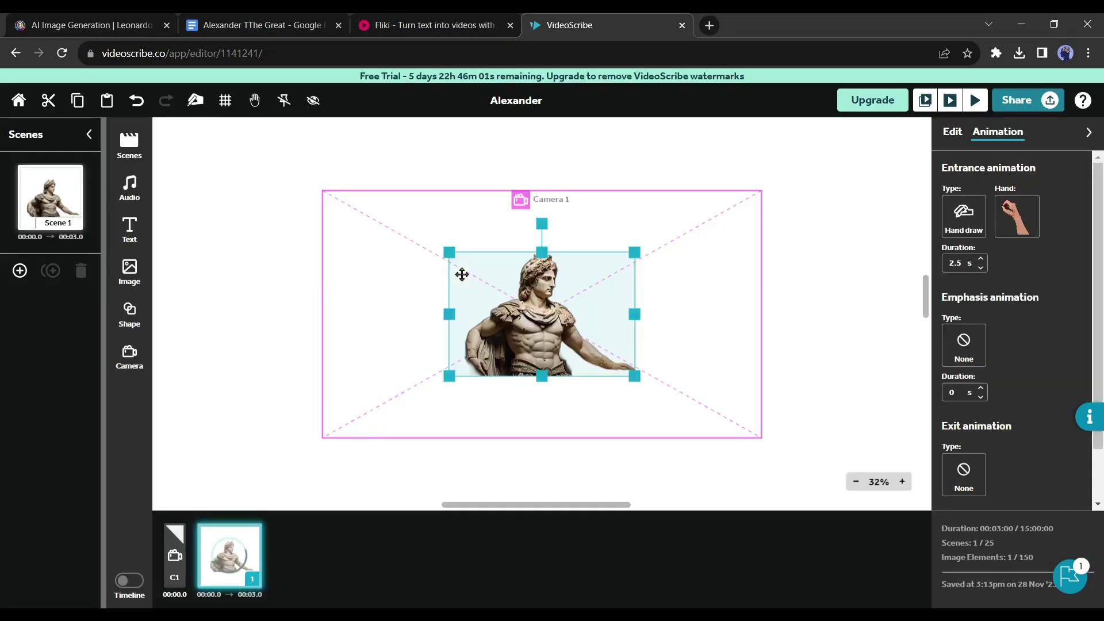
left_click_drag(529, 325, 414, 367)
left_click_drag(497, 317, 603, 241)
left_click_drag(493, 291, 485, 291)
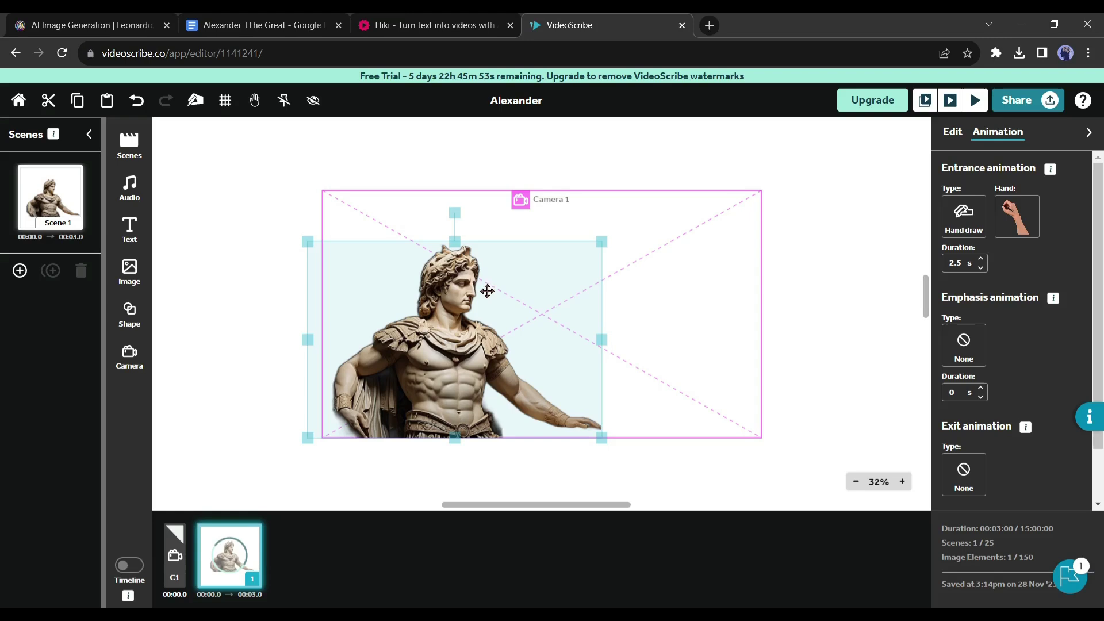
left_click(639, 316)
Add a placeholder text element and move it near the top of the frame
left_click(129, 227)
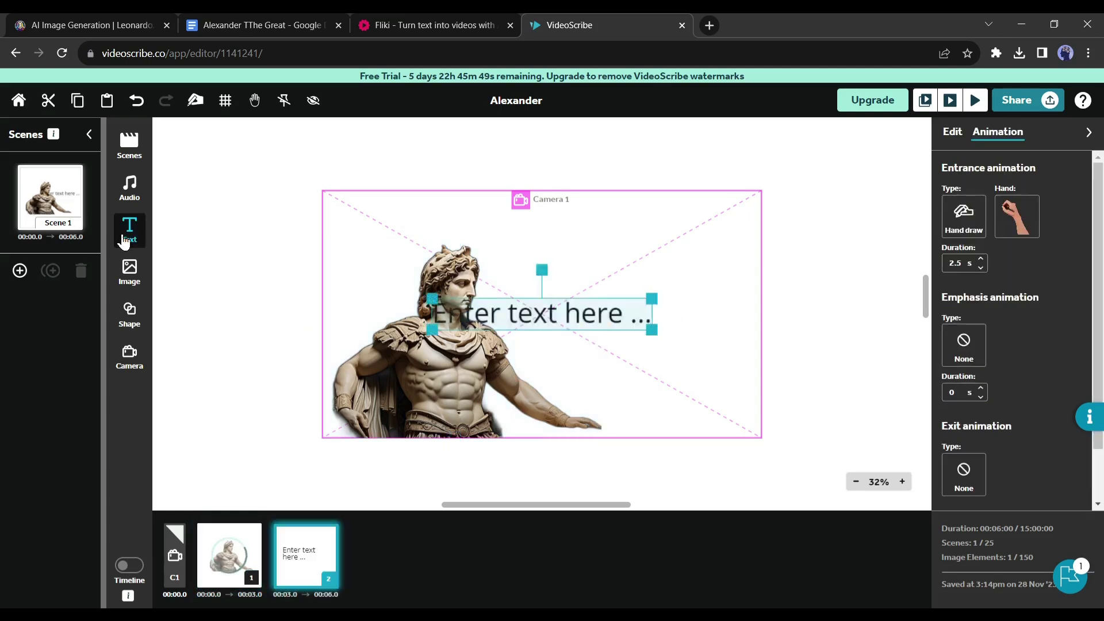
double_click(538, 313)
left_click(565, 288)
left_click(646, 318)
left_click_drag(645, 318, 644, 232)
Copy the script's opening paragraph from the Alexander document into the text element
left_click(259, 25)
left_click_drag(311, 249, 407, 261)
right_click(379, 253)
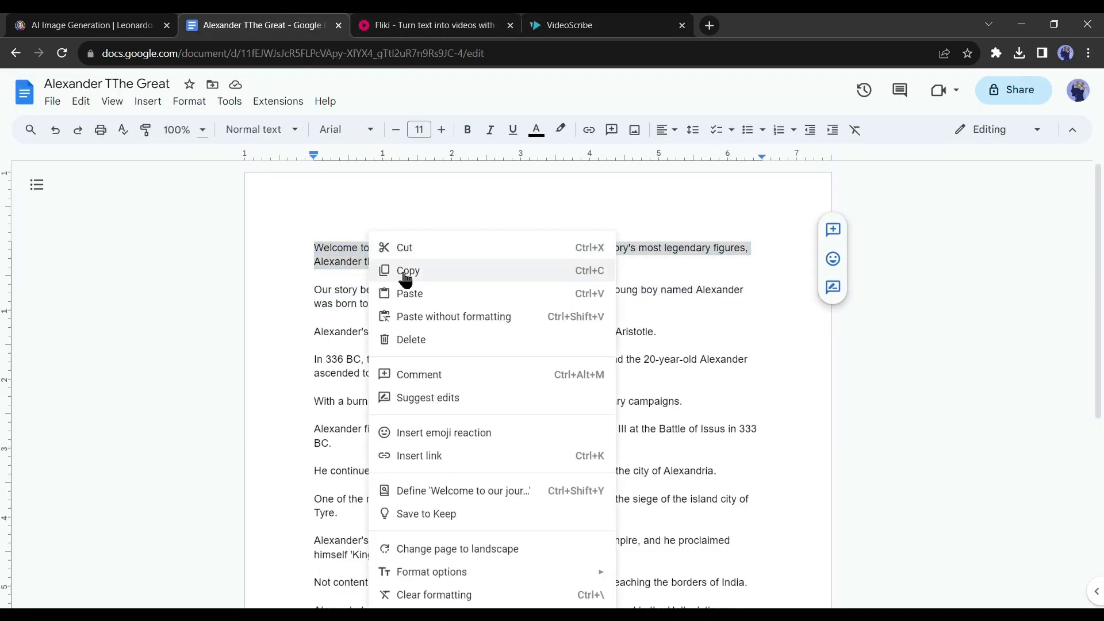
left_click(409, 271)
left_click(569, 25)
double_click(546, 225)
key("ctrl+v")
Break the text into lines and delete 'and conquests' and the legendary figures phrase
key("BackSpace")
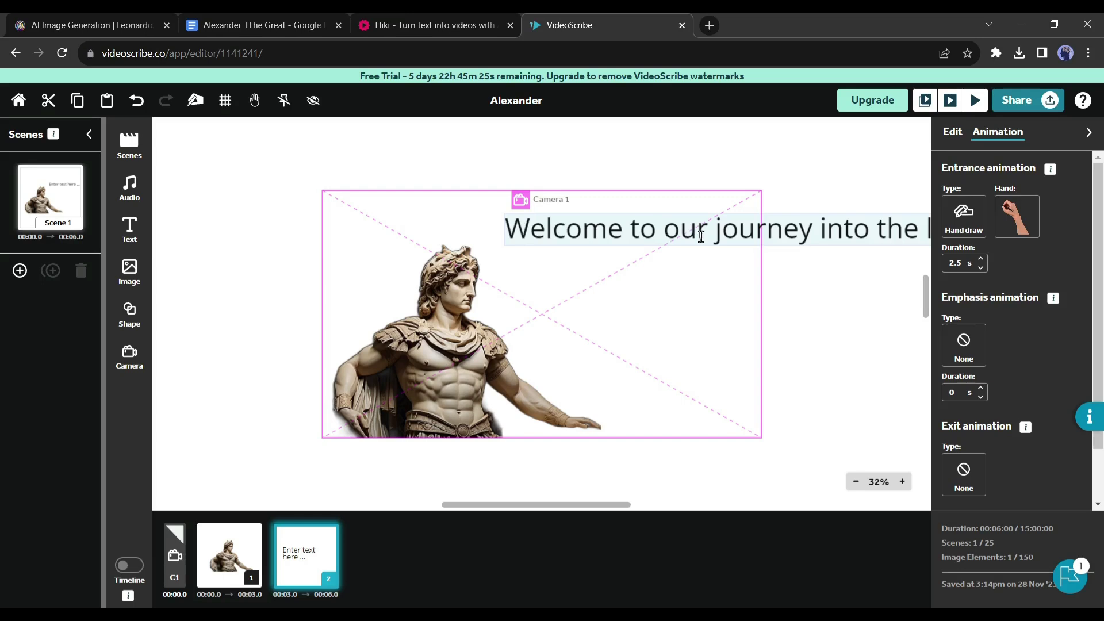
left_click(664, 230)
key("Return")
left_click(758, 269)
key("Return")
double_click(613, 317)
key("BackSpace")
key("BackSpace")
key("BackSpace")
key("BackSpace")
key("BackSpace")
left_click(592, 315)
key("Delete")
key("Delete")
key("Delete")
key("Delete")
key("Delete")
key("Delete")
key("Delete")
key("Delete")
key("Delete")
key("Delete")
key("Delete")
key("Delete")
key("Delete")
key("Delete")
key("Delete")
key("Delete")
key("Delete")
key("Delete")
key("Delete")
key("Delete")
key("Return")
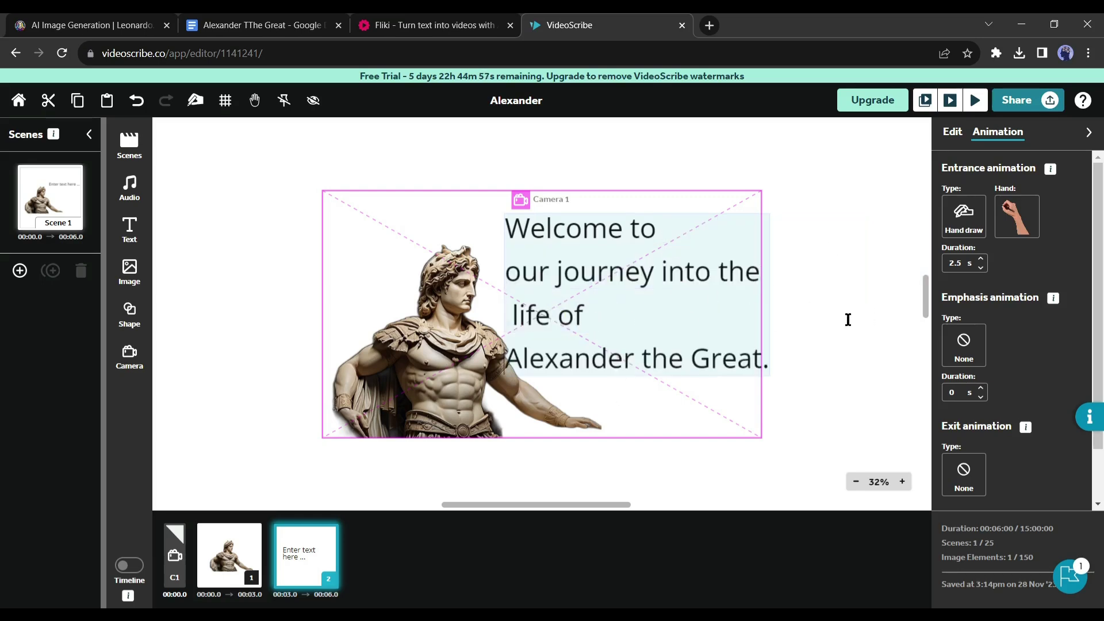
Centre the text, shrink its box slightly and apply the Patua One font
left_click(952, 135)
left_click(1058, 337)
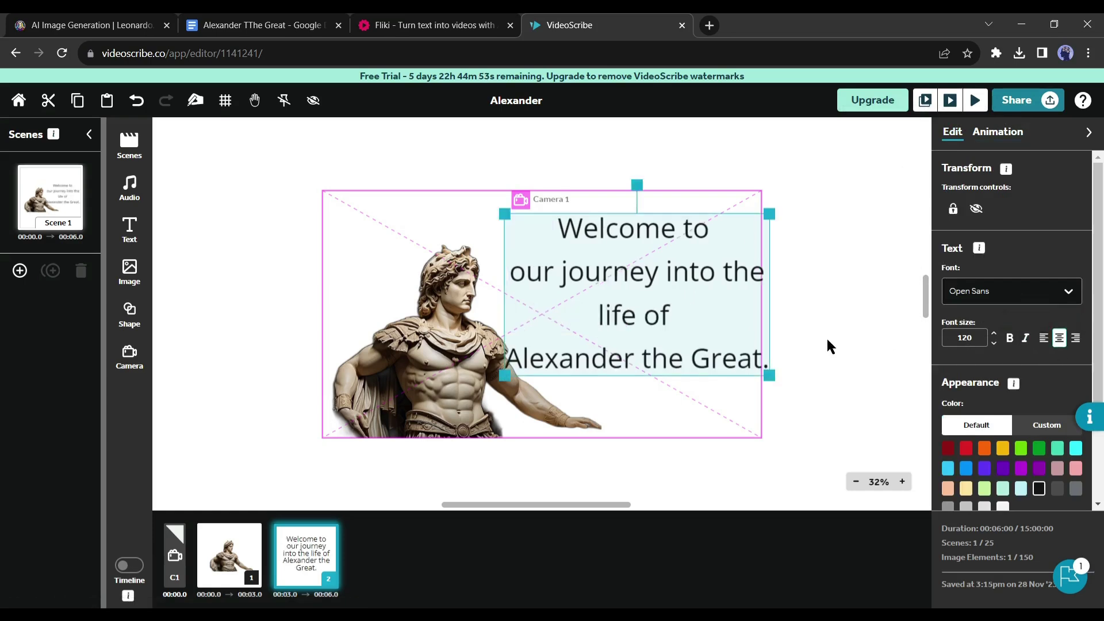
left_click_drag(769, 378, 759, 369)
left_click(1010, 291)
scroll(1000, 399, "down", 5)
left_click(1000, 396)
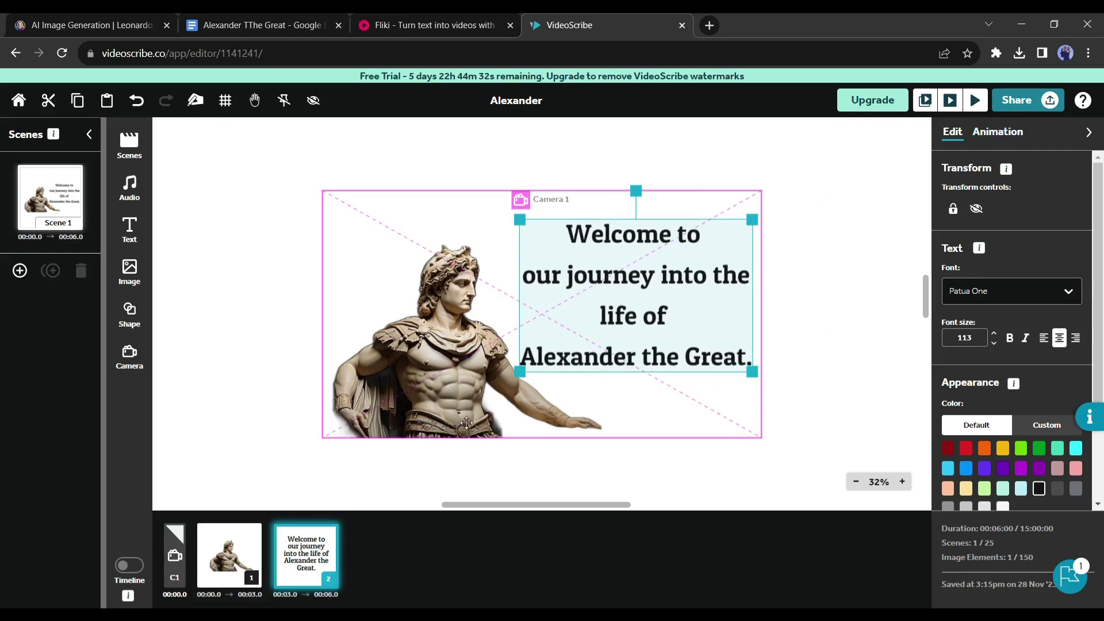
left_click(439, 365)
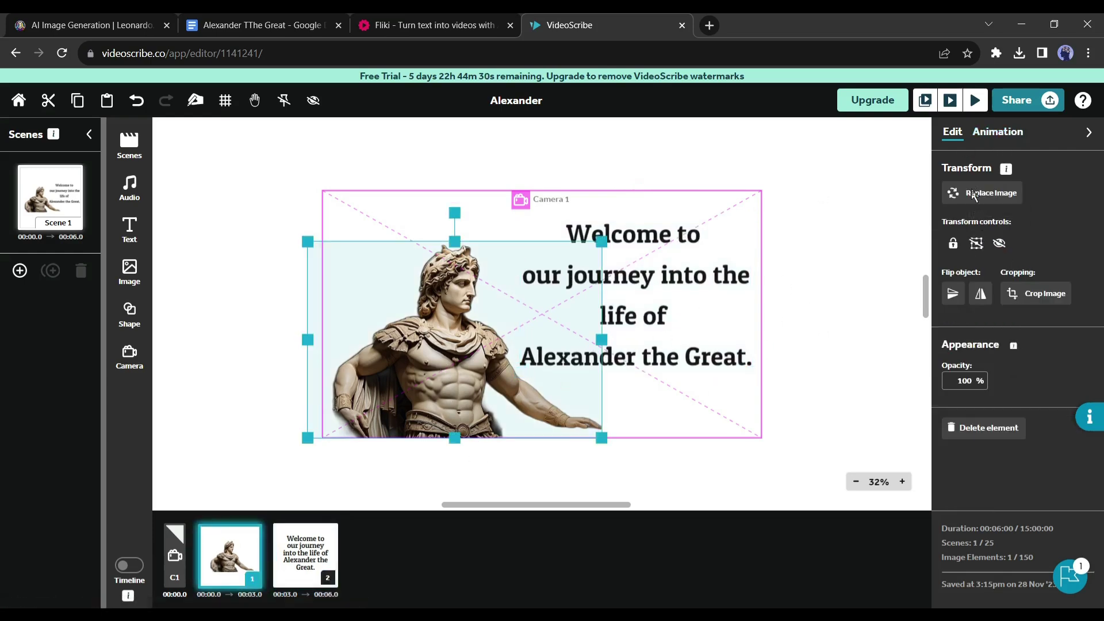
Try pen and plain draw entrances for the statue, then return to a hand-drawn entrance
left_click(993, 138)
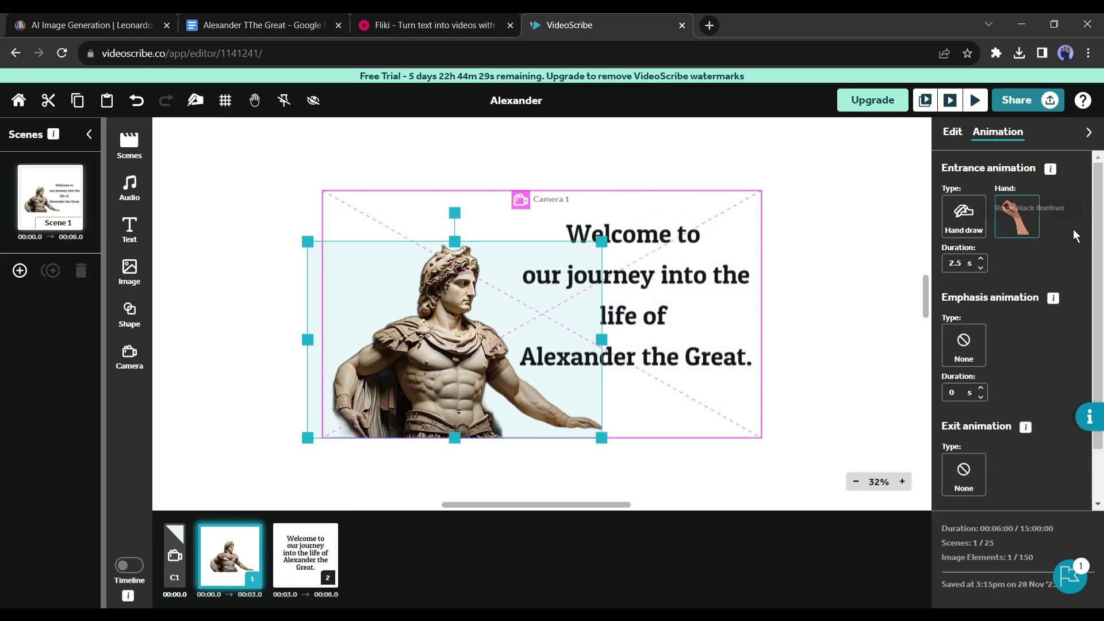
left_click(961, 220)
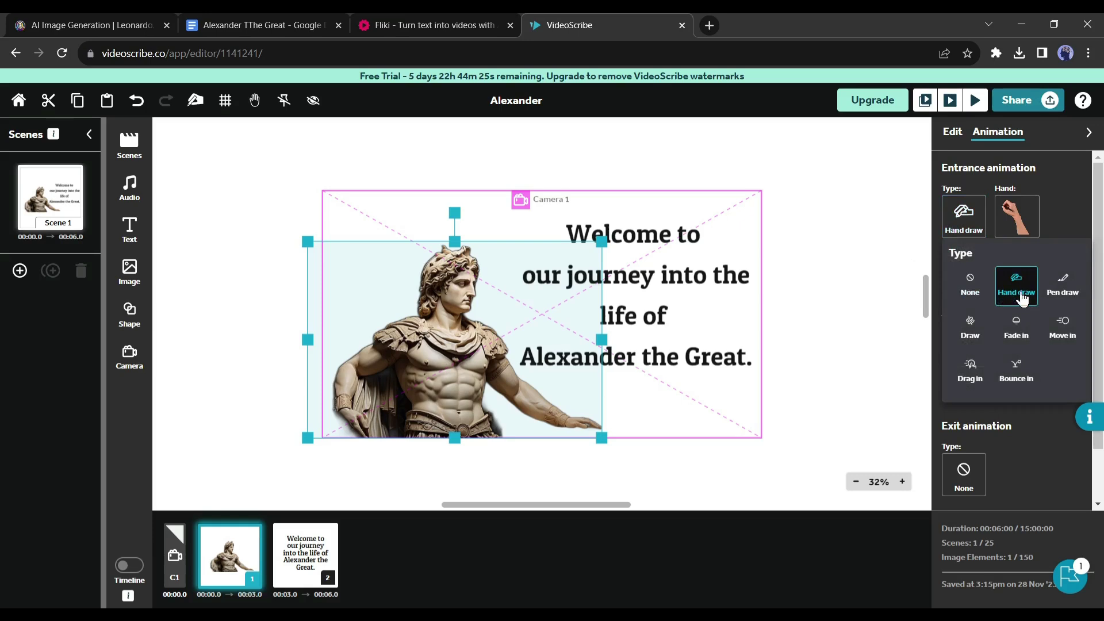
left_click(1063, 292)
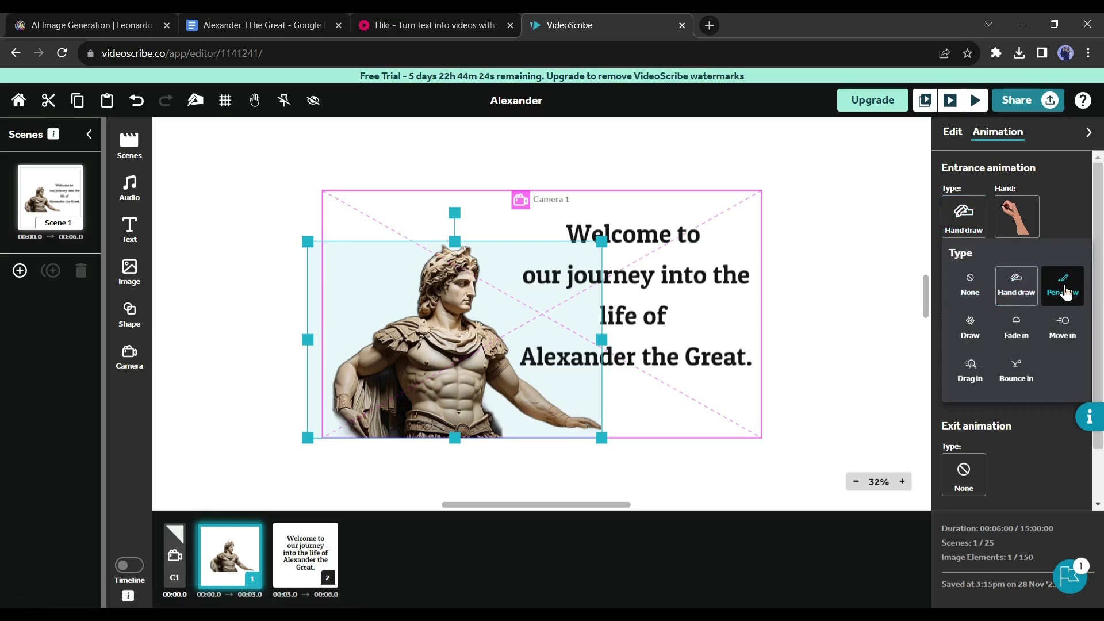
left_click(953, 326)
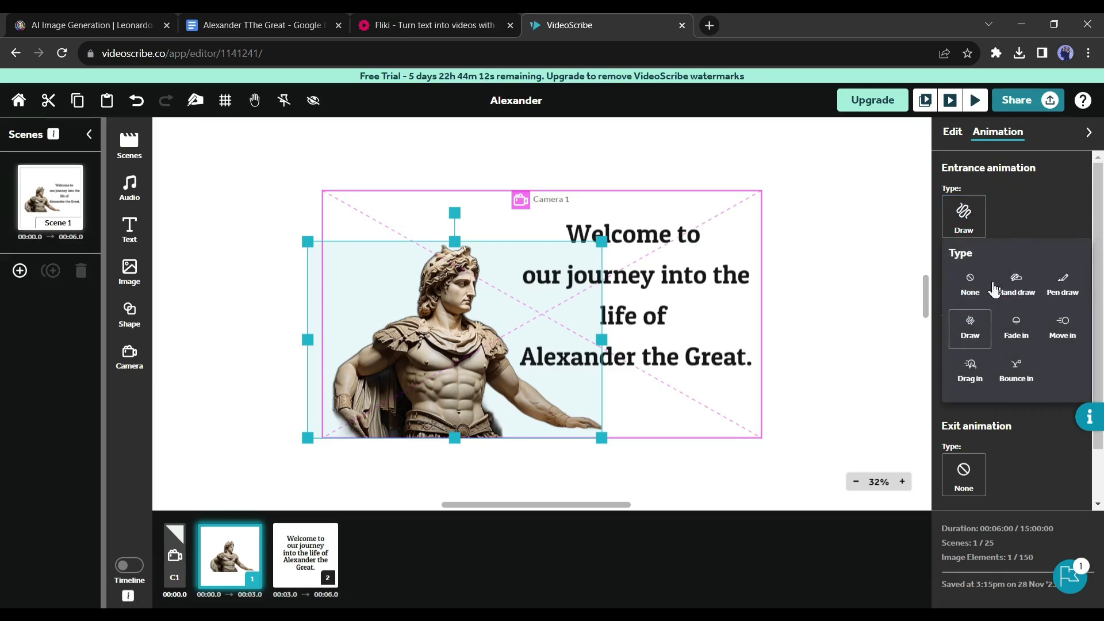
left_click(1032, 289)
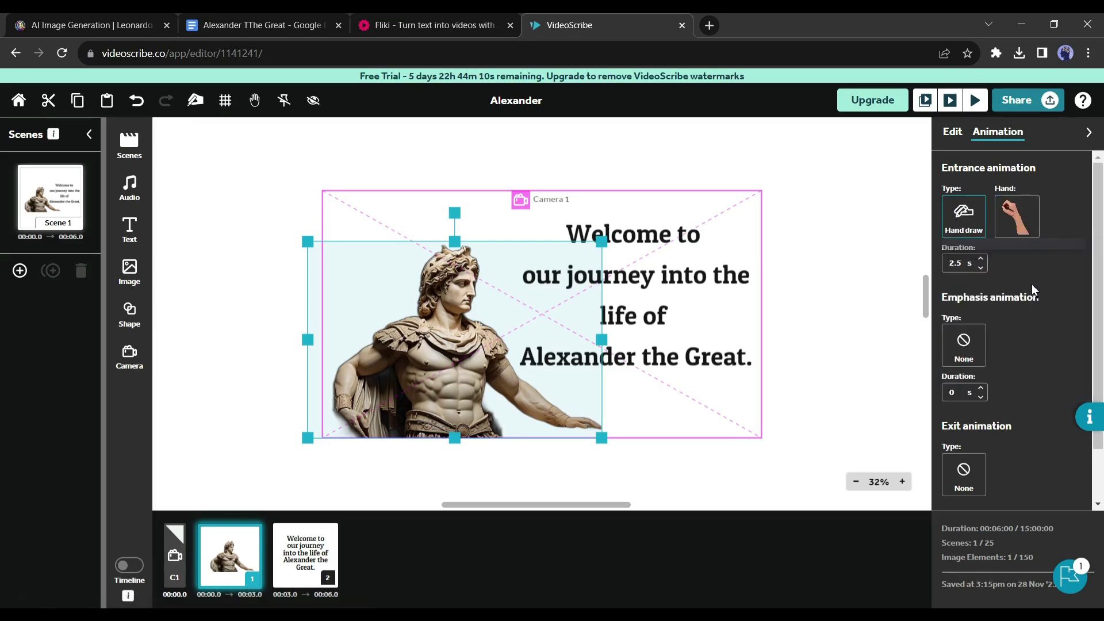
Give the statue the Matt paint brush hand and preview its drawing animation
left_click(1016, 217)
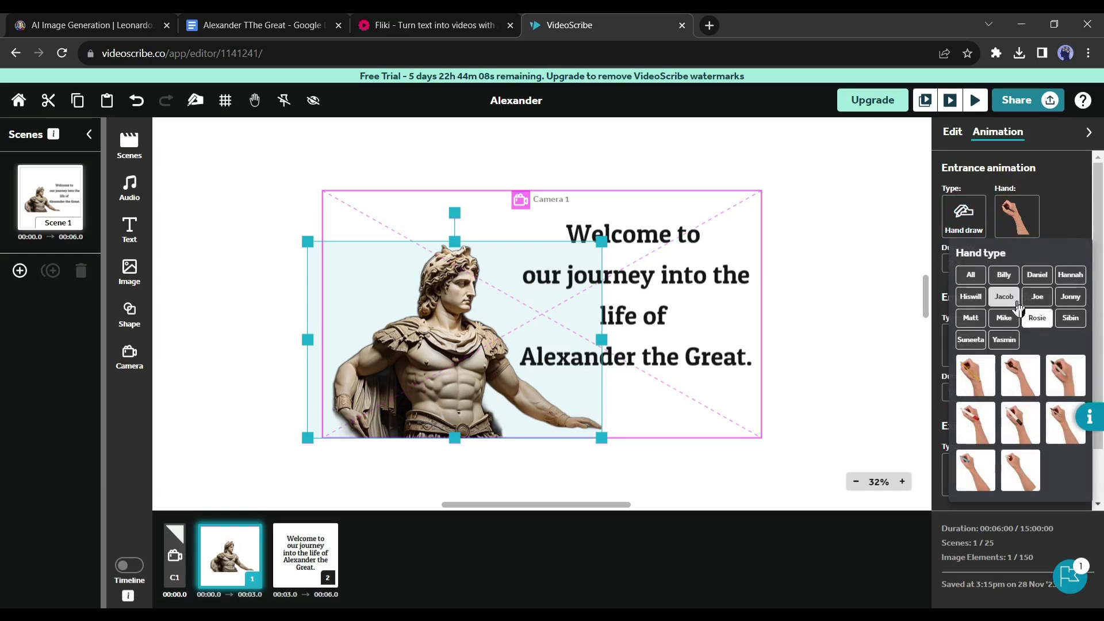
left_click(1035, 318)
scroll(1011, 357, "down", 5)
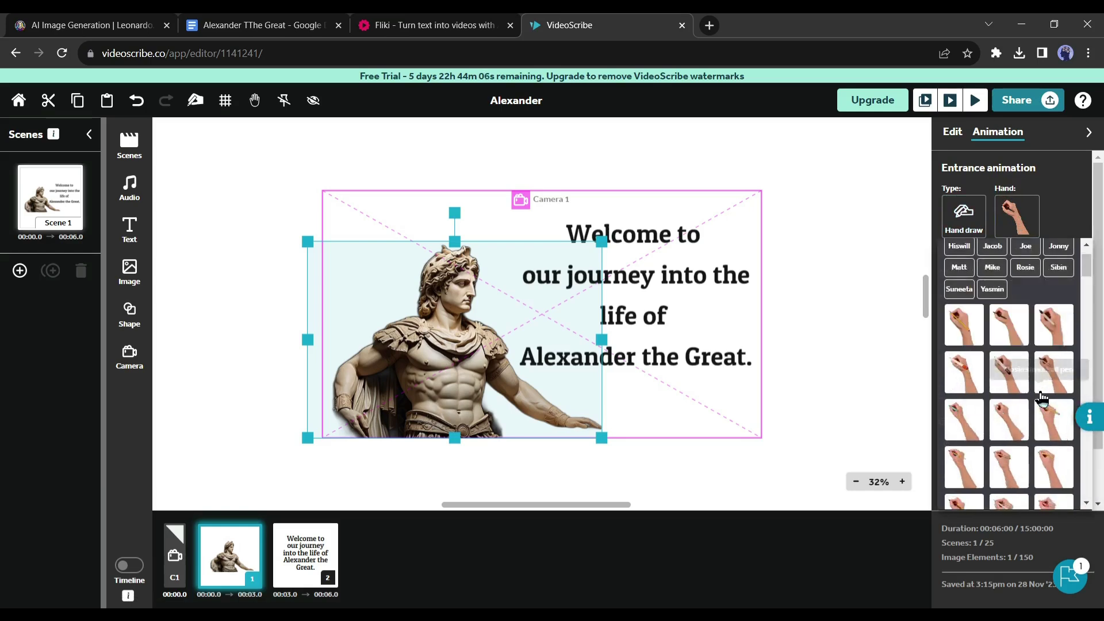
scroll(992, 368, "down", 1)
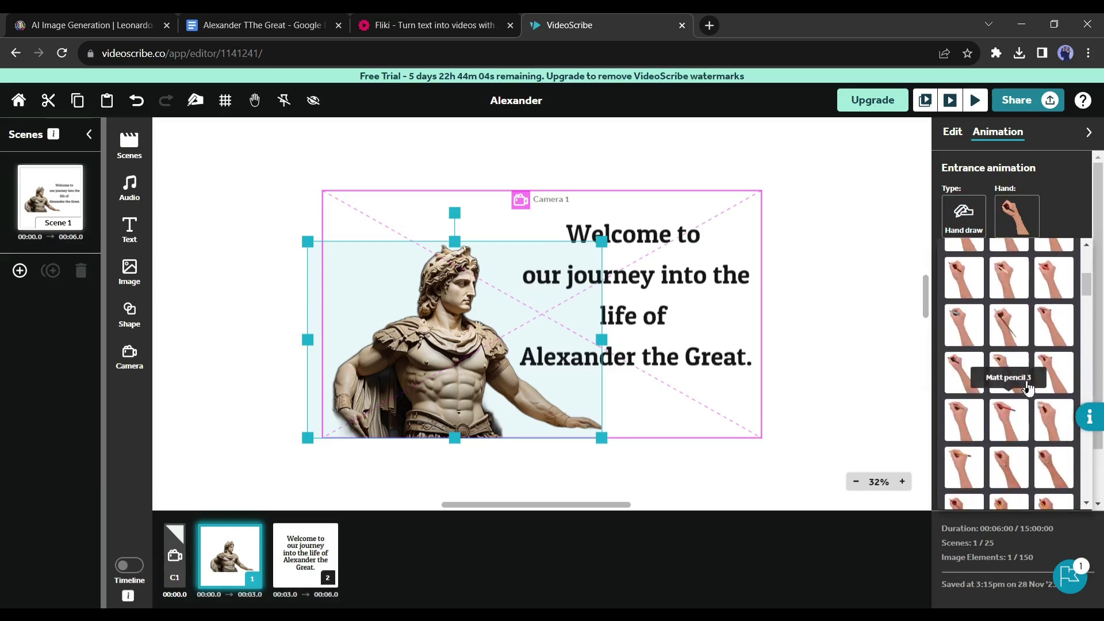
left_click(1018, 338)
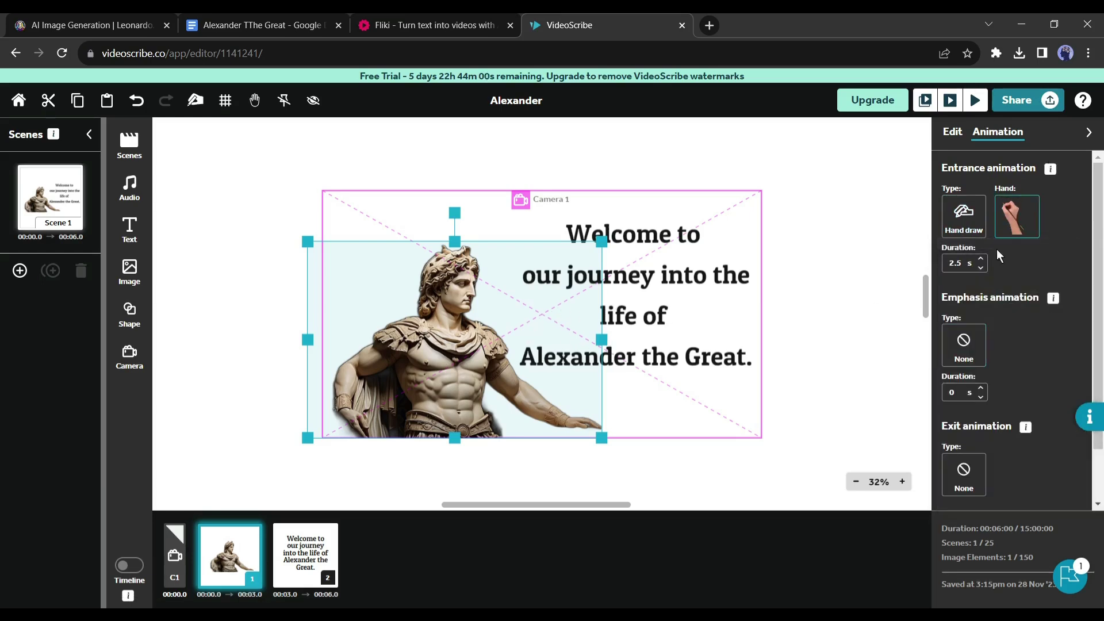
left_click(930, 106)
scroll(985, 328, "down", 1)
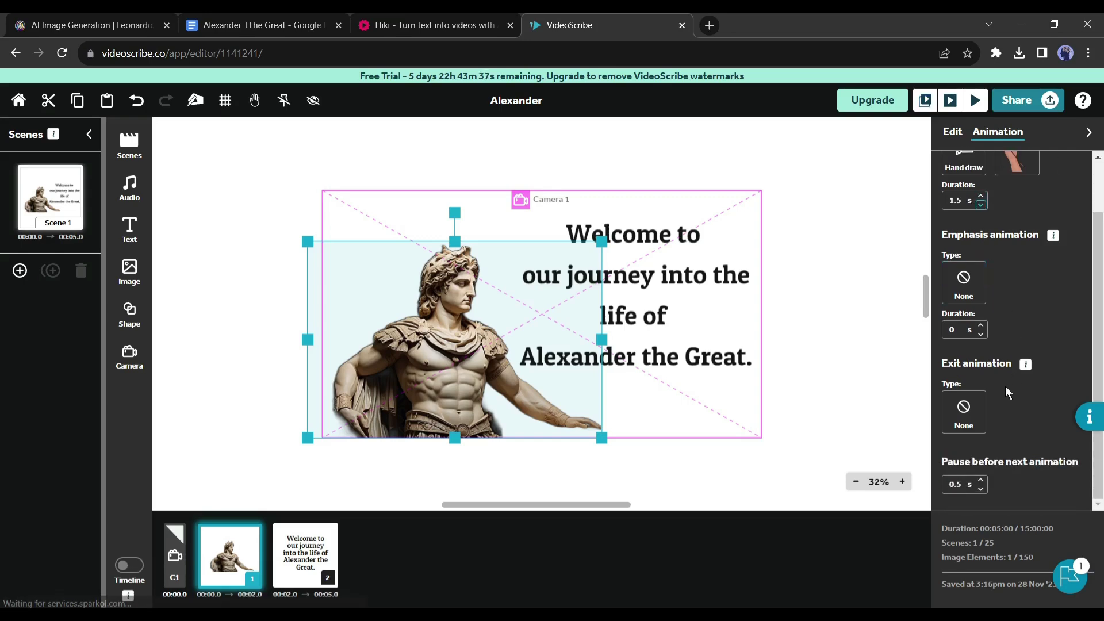
scroll(1006, 271, "up", 1)
Open the project audio settings and start uploading a voiceover file
left_click(690, 291)
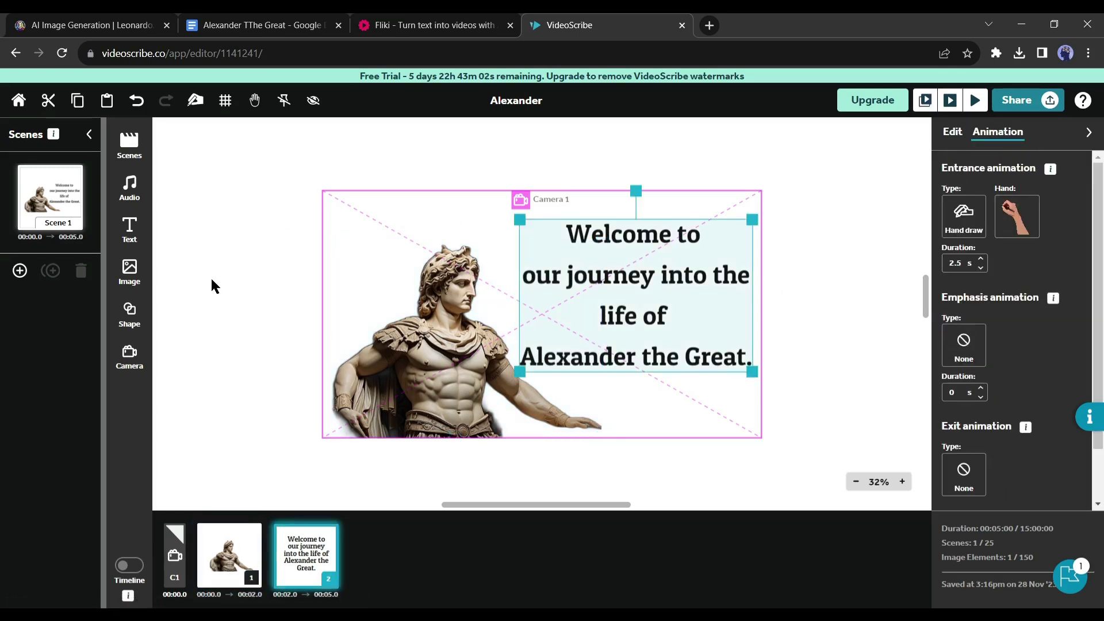
left_click(130, 192)
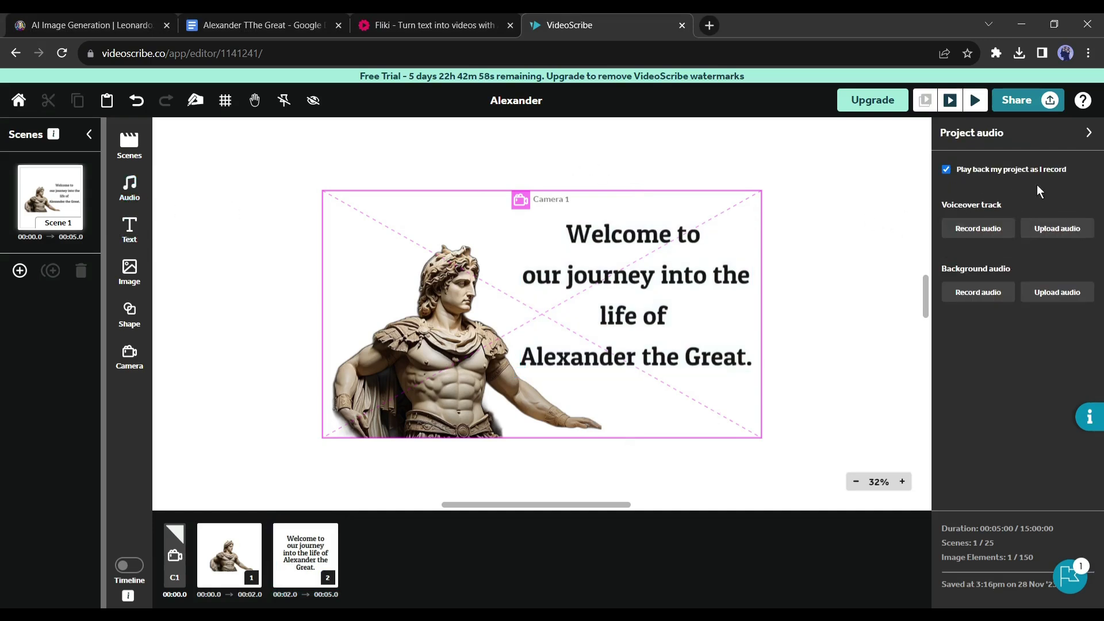
left_click(1058, 230)
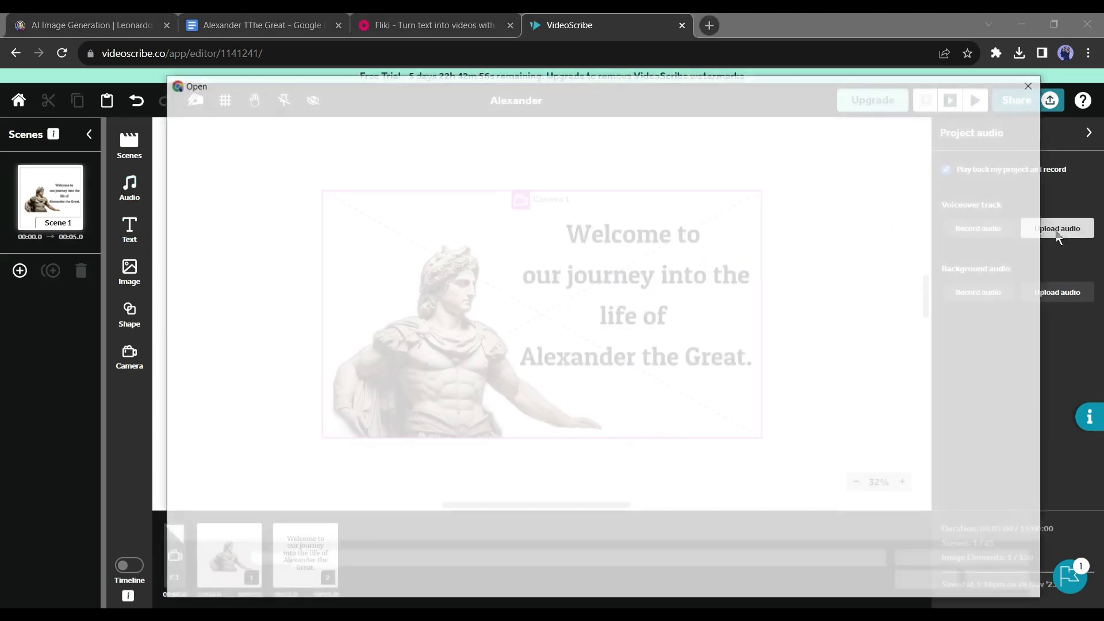
Load alexander.mp3 as the voiceover and preview the scene with it
left_click(402, 248)
double_click(401, 242)
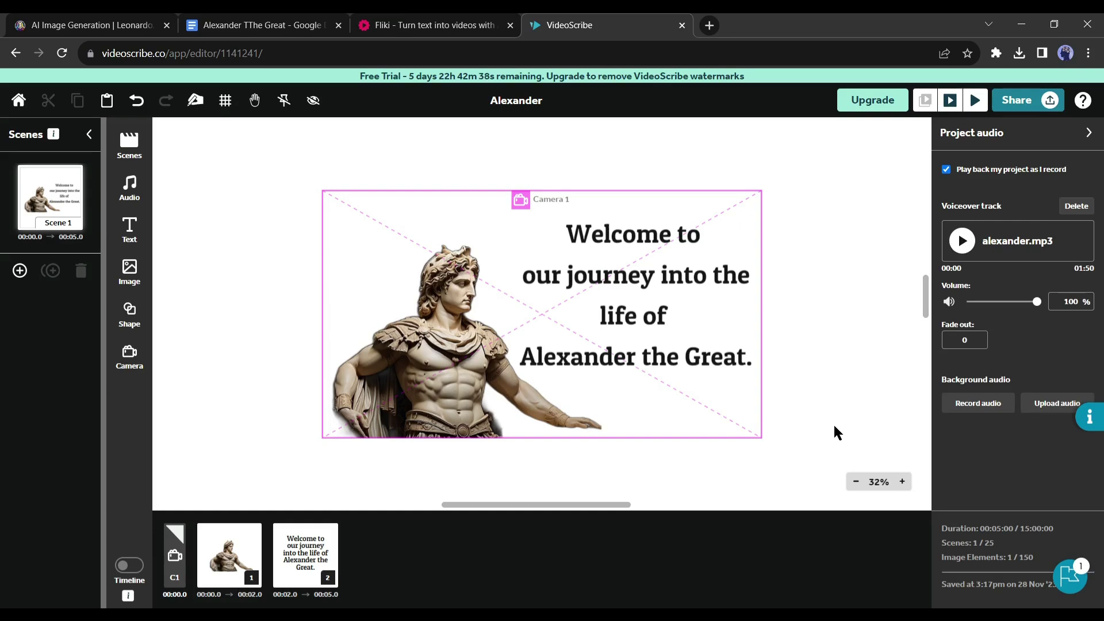
left_click(950, 100)
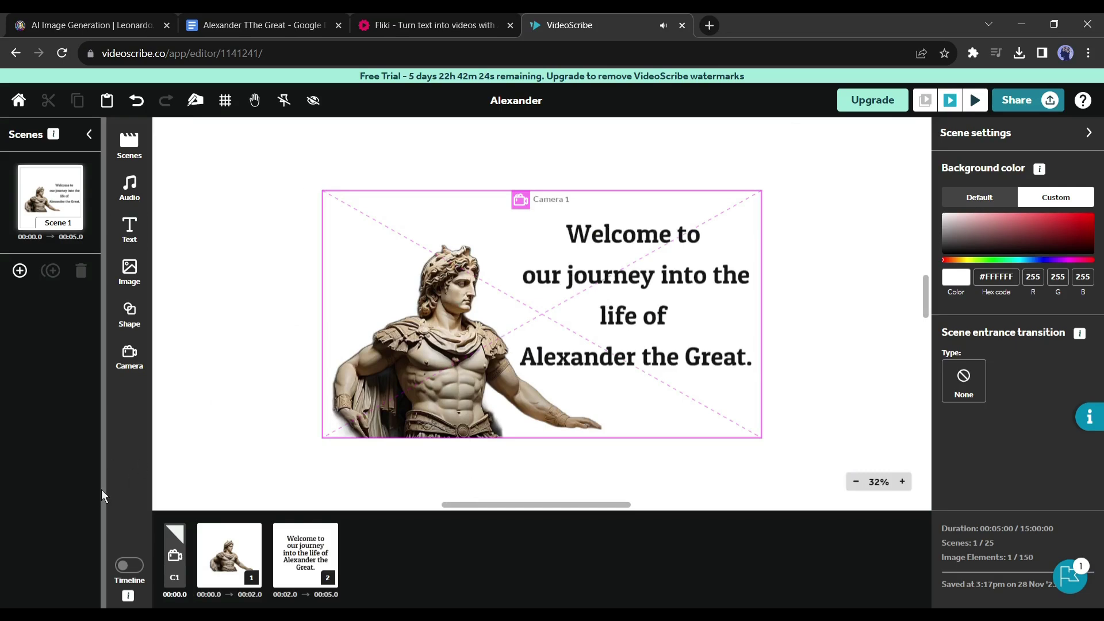
Show the timeline, select the welcome text's clip and play from the current position
left_click(128, 568)
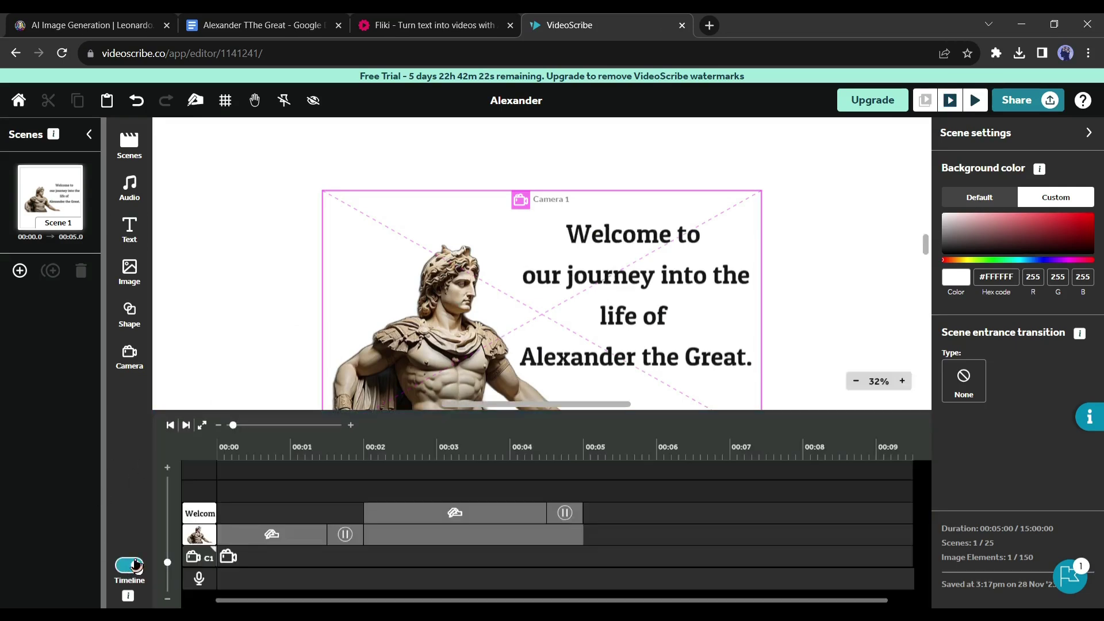
left_click(397, 535)
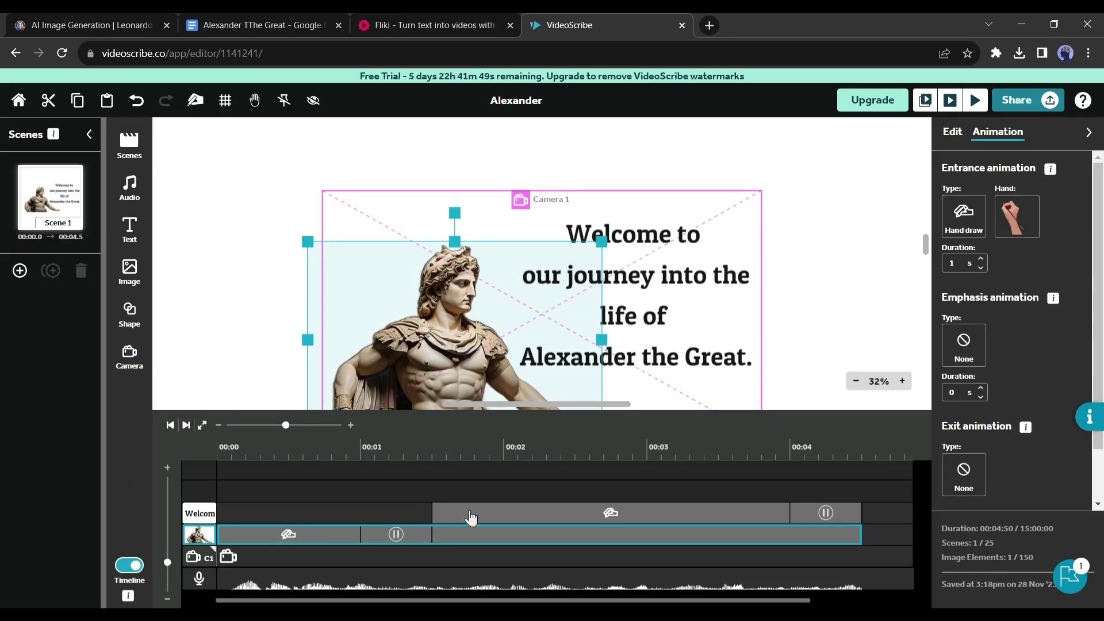
left_click(471, 517)
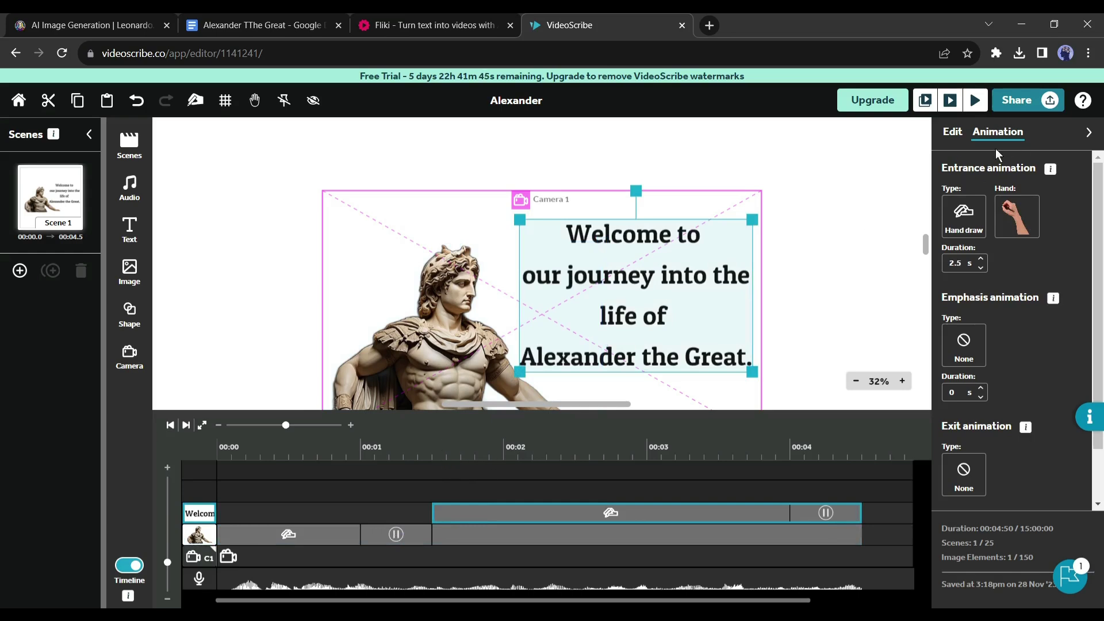
left_click(924, 100)
Raise the welcome text's emphasis duration to 3 s and preview the scene
left_click(980, 389)
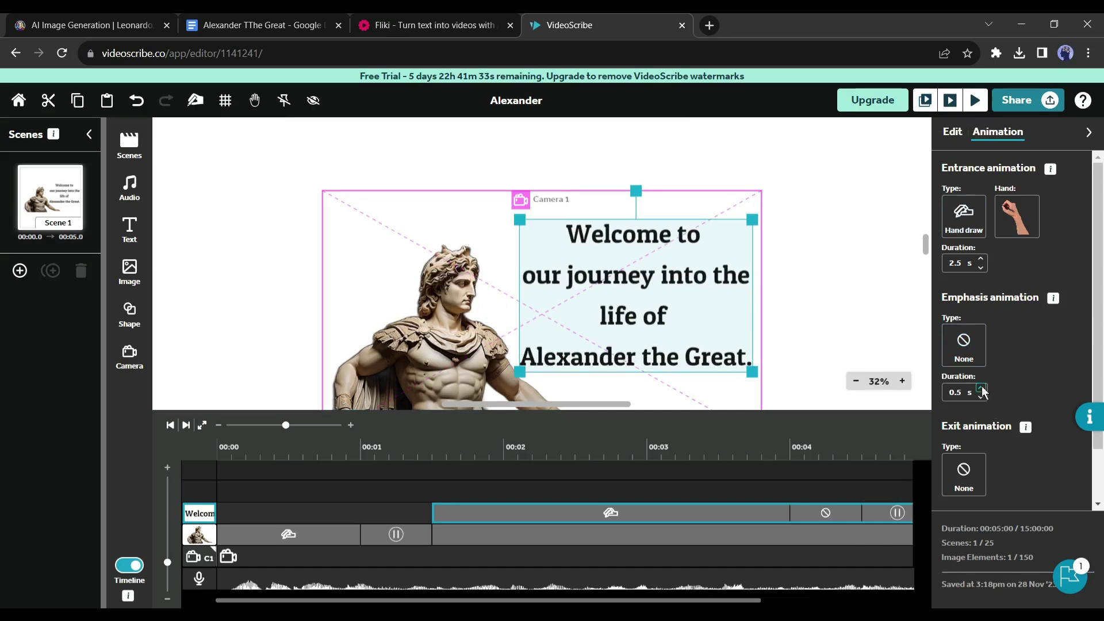
left_click(981, 389)
left_click(981, 388)
left_click(981, 389)
left_click(981, 389)
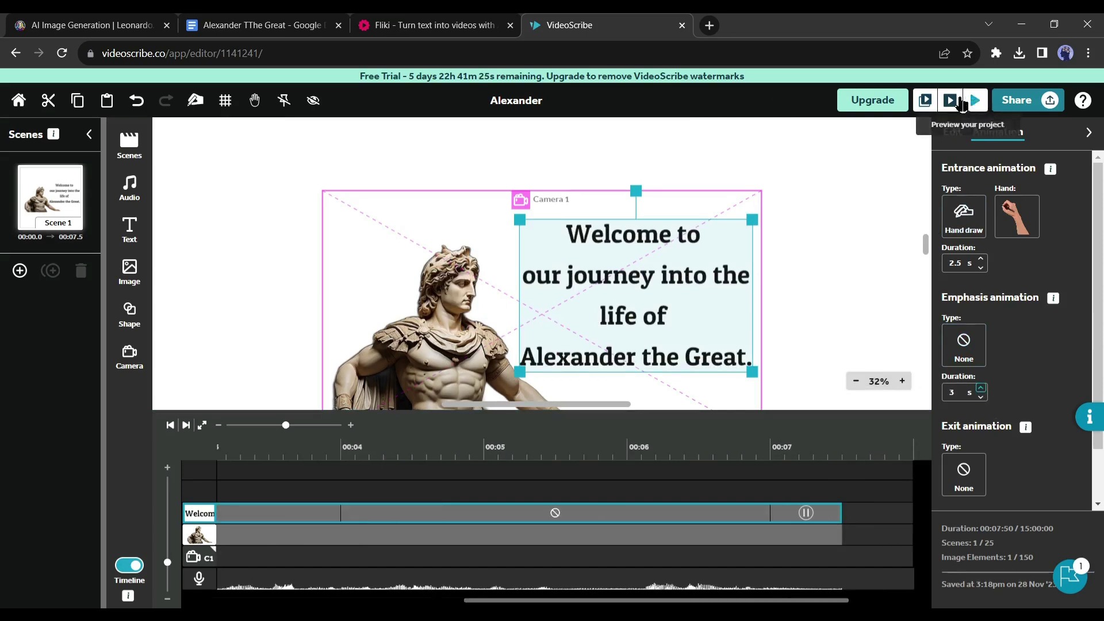
left_click(949, 104)
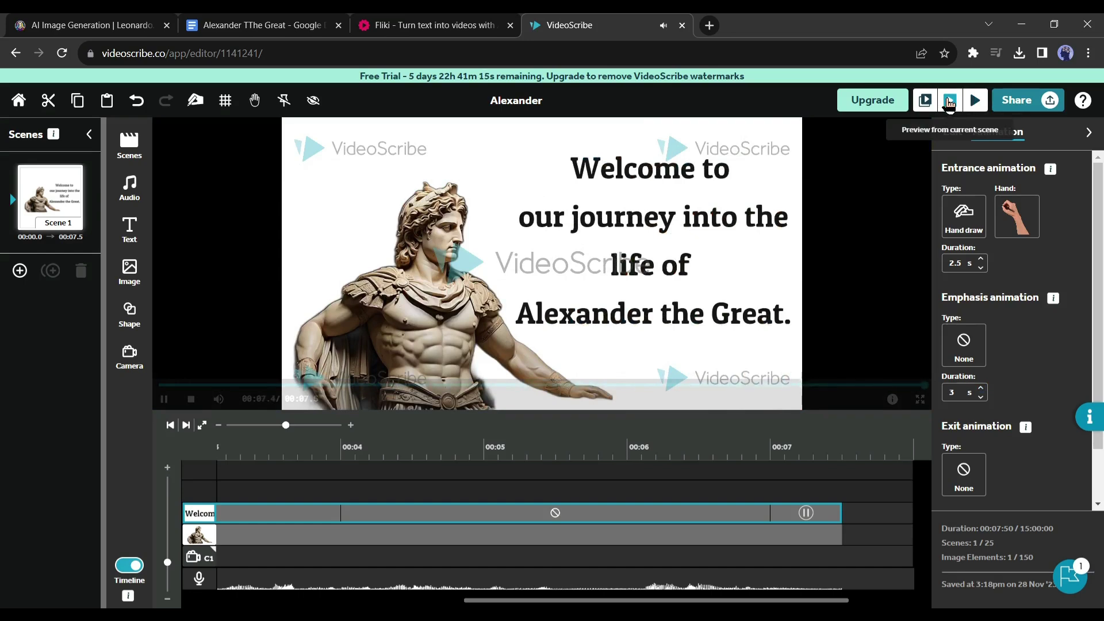
scroll(1060, 372, "down", 2)
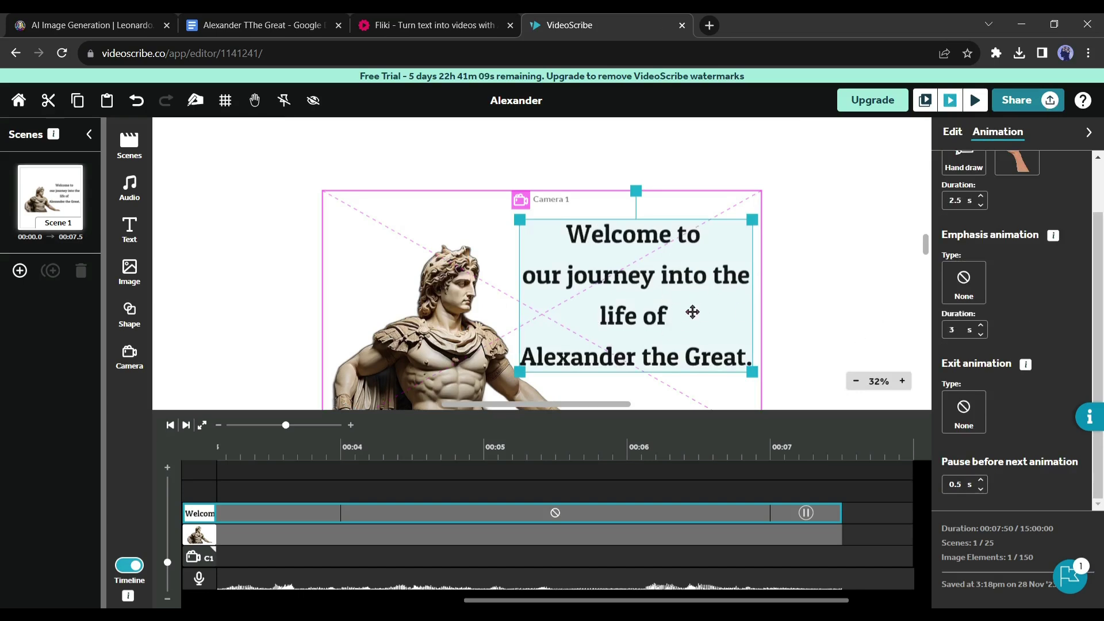
Set the welcome text's exit to Erase with the Mike adult eraser hand
left_click(965, 420)
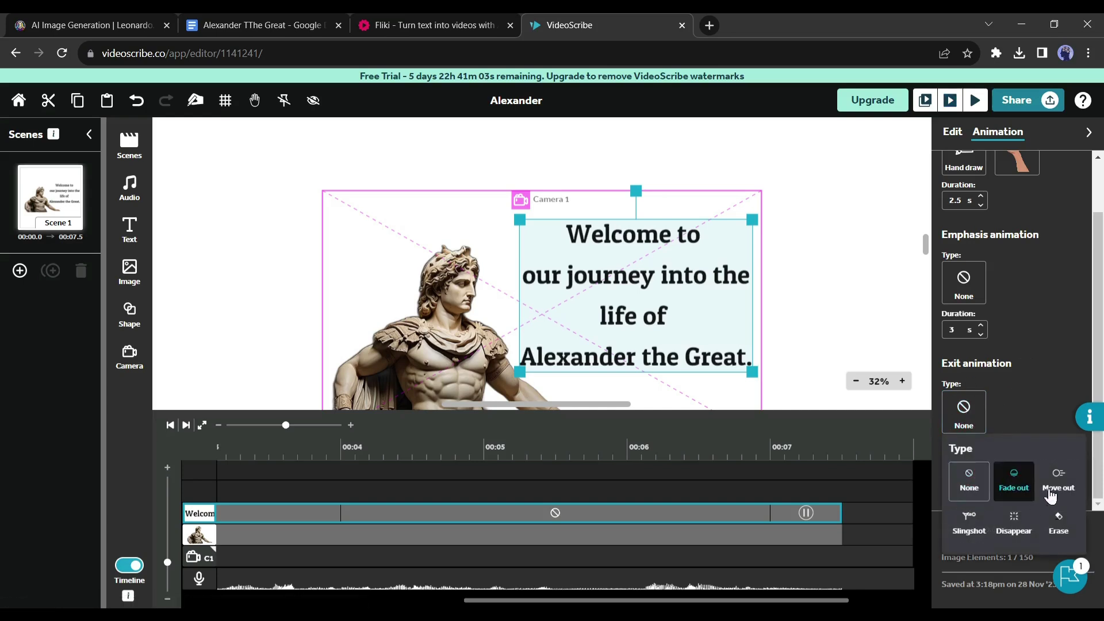
left_click(1059, 521)
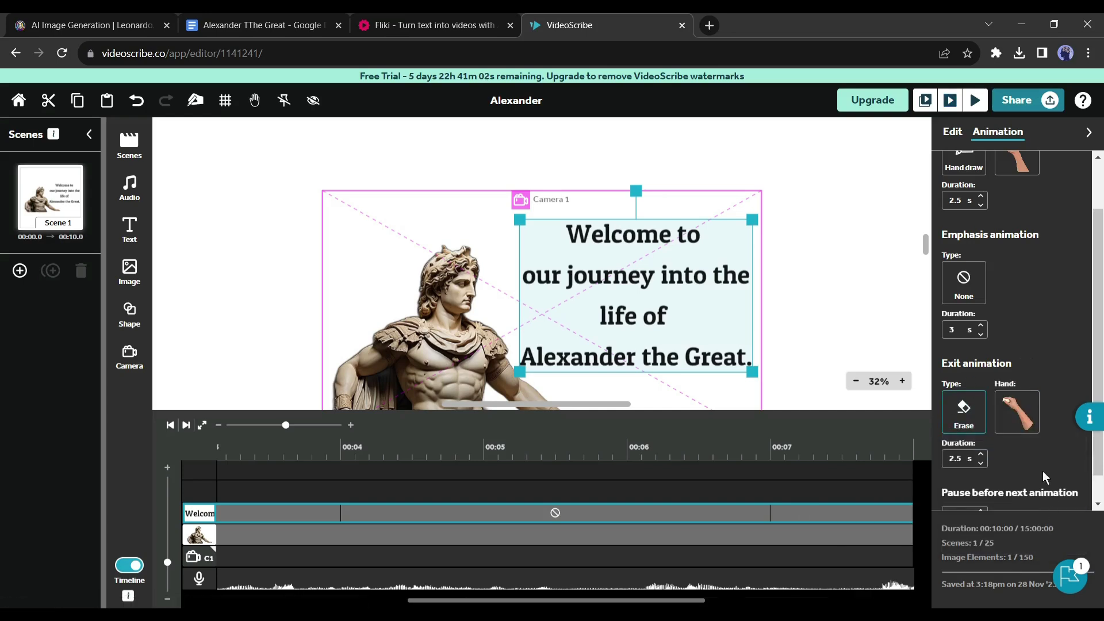
left_click(1017, 411)
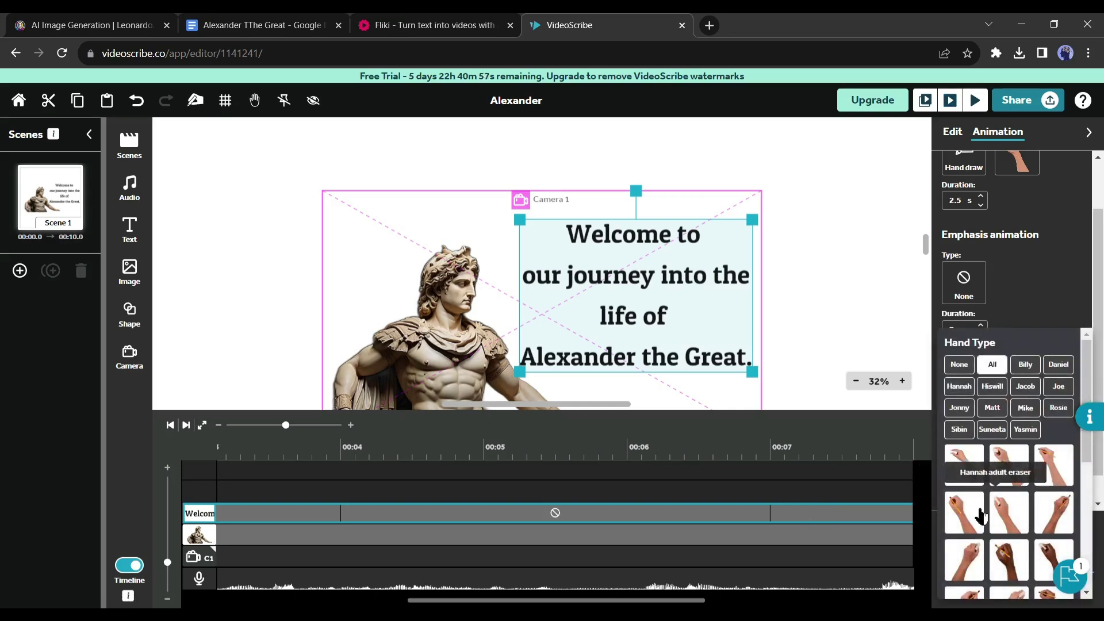
left_click(969, 563)
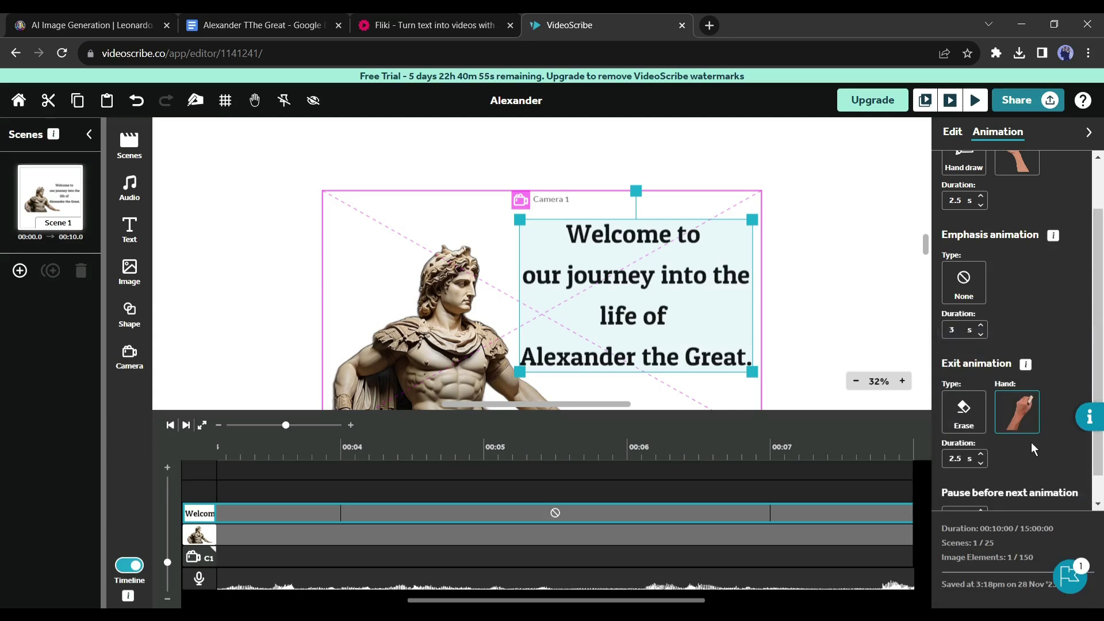
Cut emphasis to 2.5 s and the erase exit to 1 s, preview, then undo the last change
left_click(980, 334)
scroll(983, 440, "down", 1)
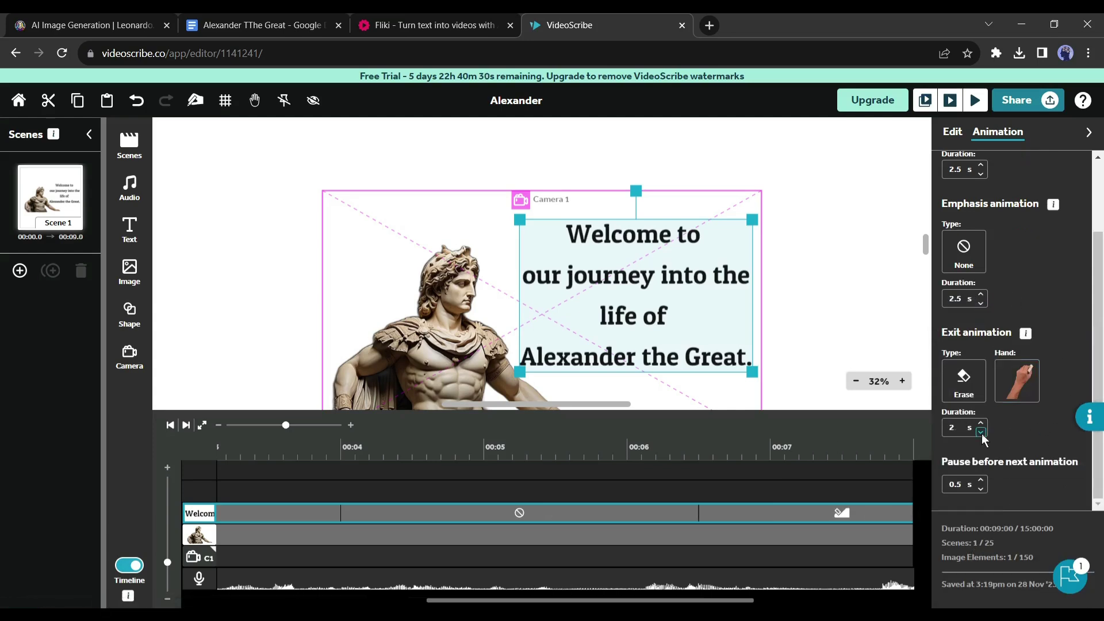
left_click(981, 432)
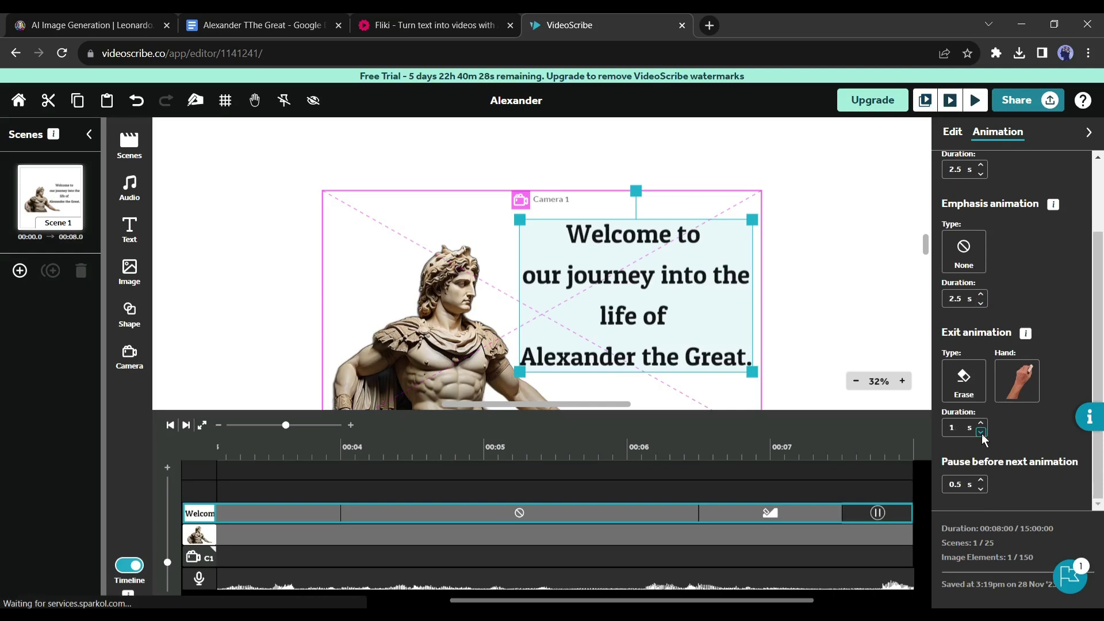
left_click(930, 107)
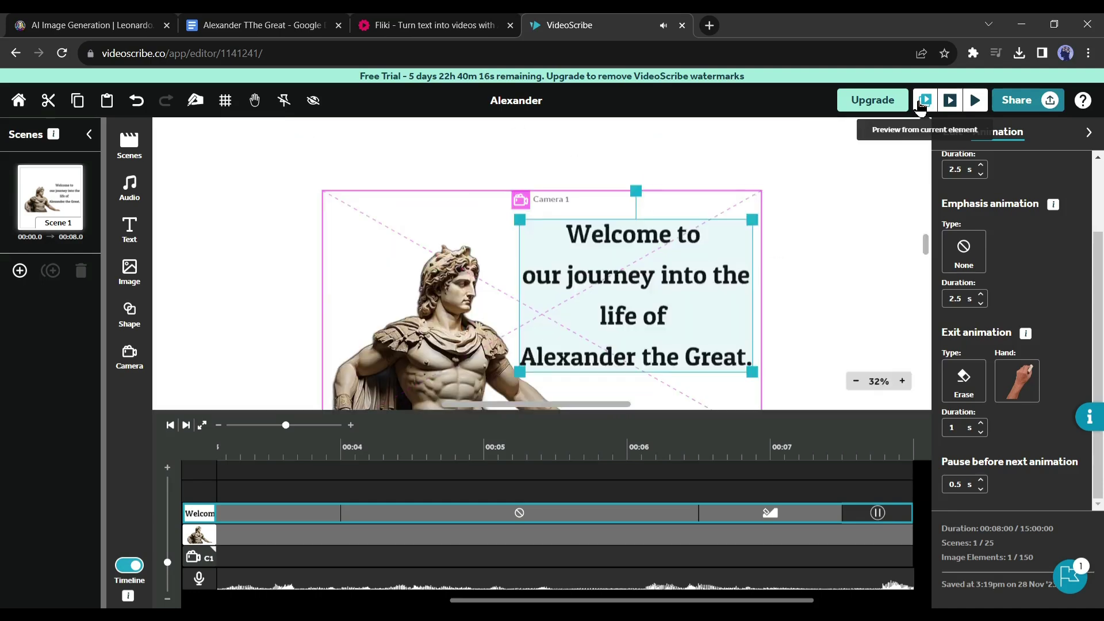
left_click_drag(676, 601, 799, 599)
scroll(418, 337, "down", 3)
scroll(418, 338, "up", 1)
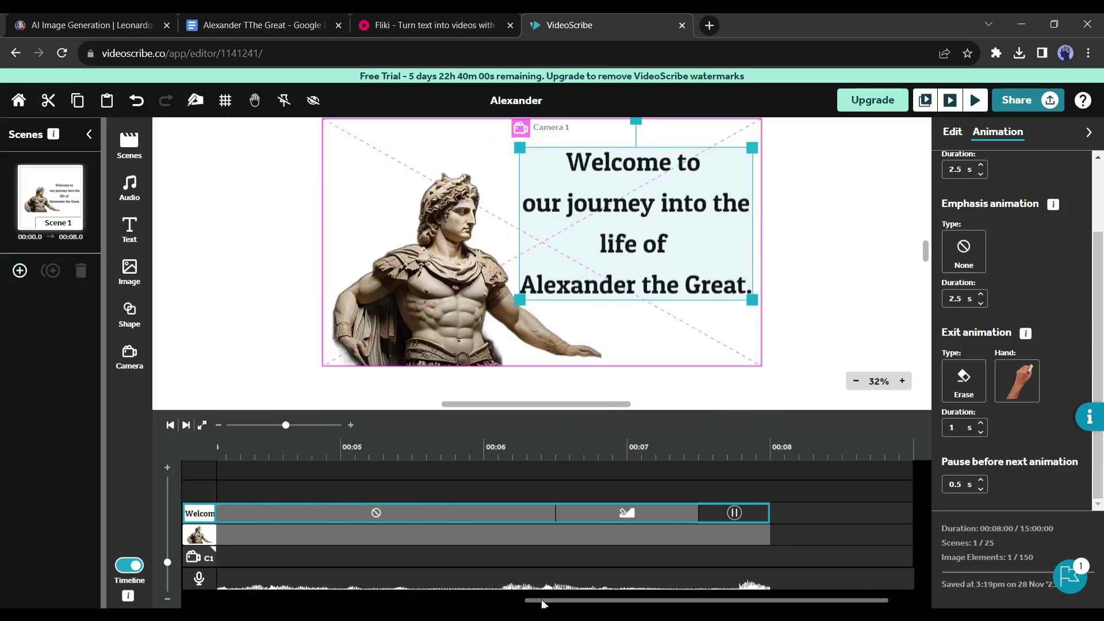
left_click_drag(543, 602, 363, 601)
key("ctrl+z")
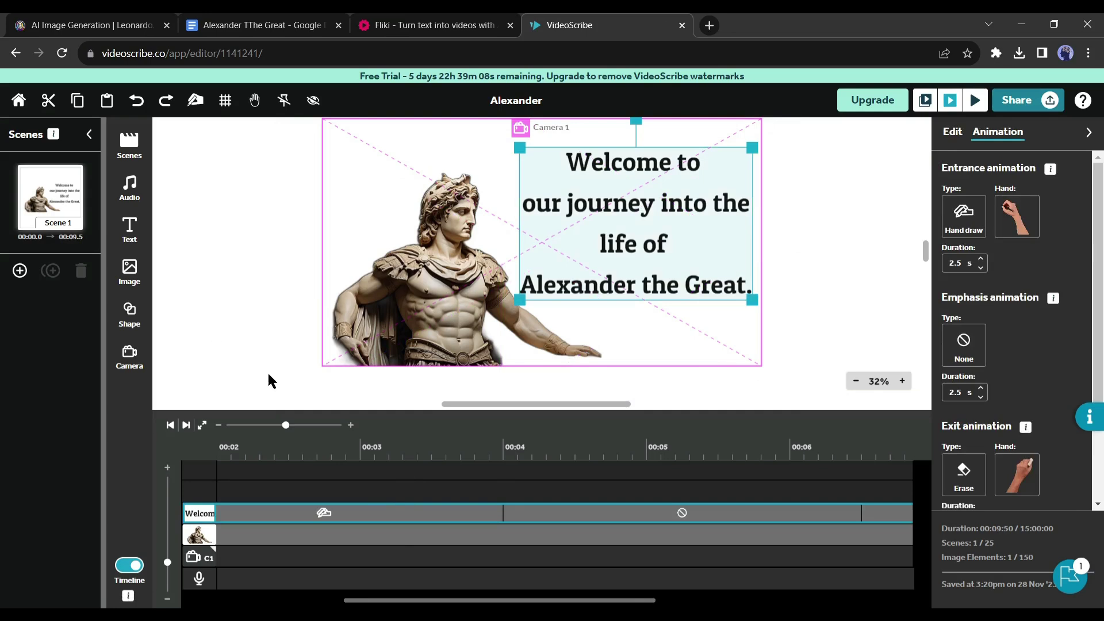
Search the image library for 'time' and place the world map right of the title frame
left_click(129, 273)
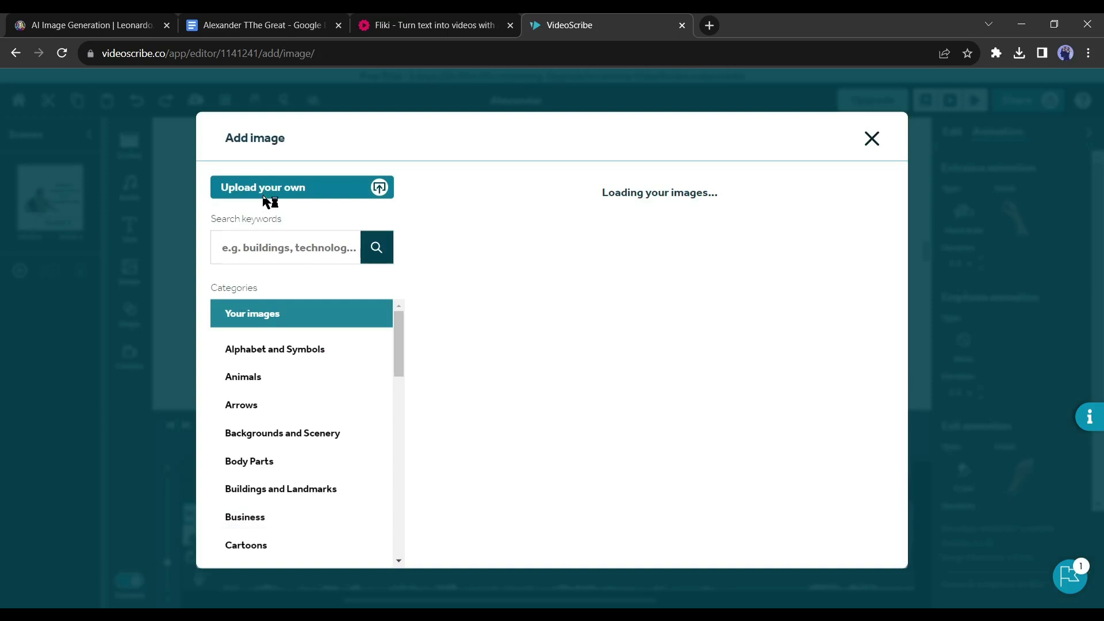
left_click(297, 239)
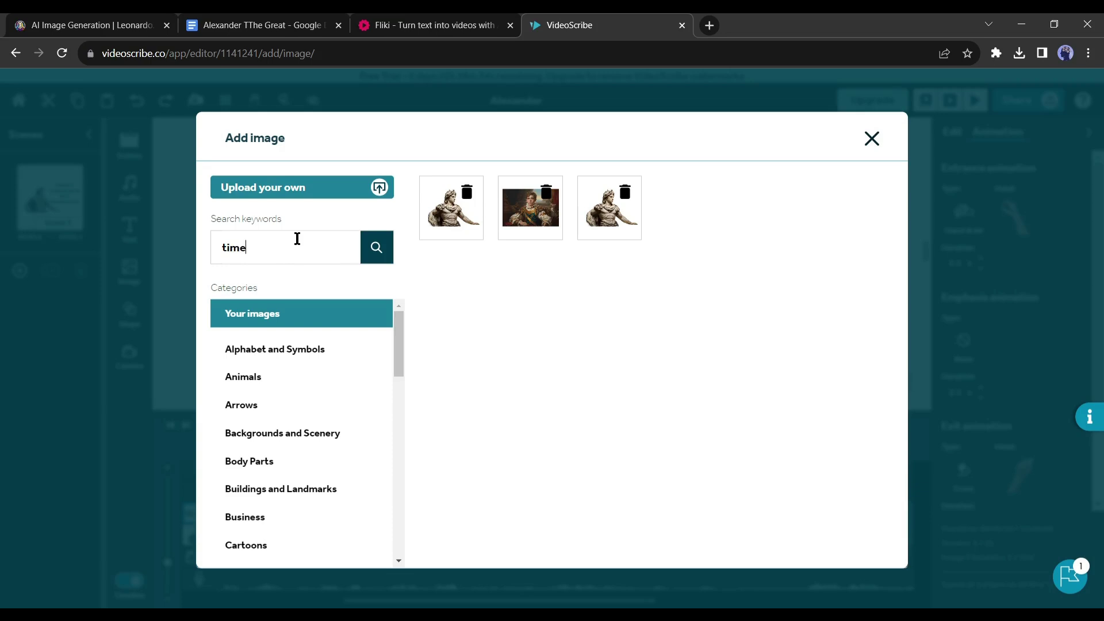
key("Return")
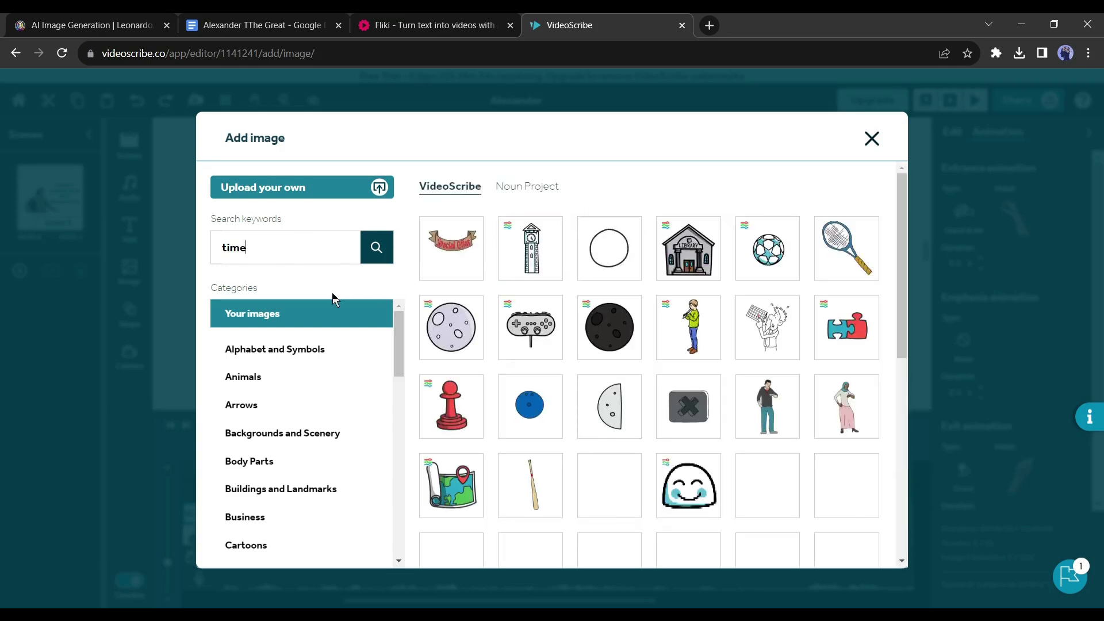
scroll(527, 360, "down", 6)
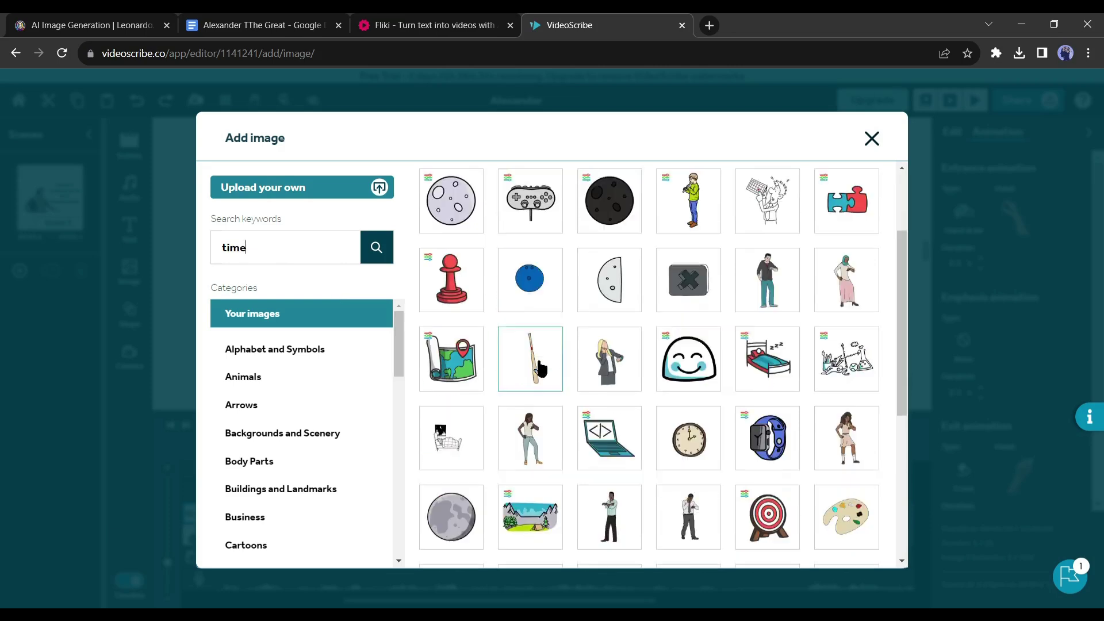
scroll(552, 364, "down", 5)
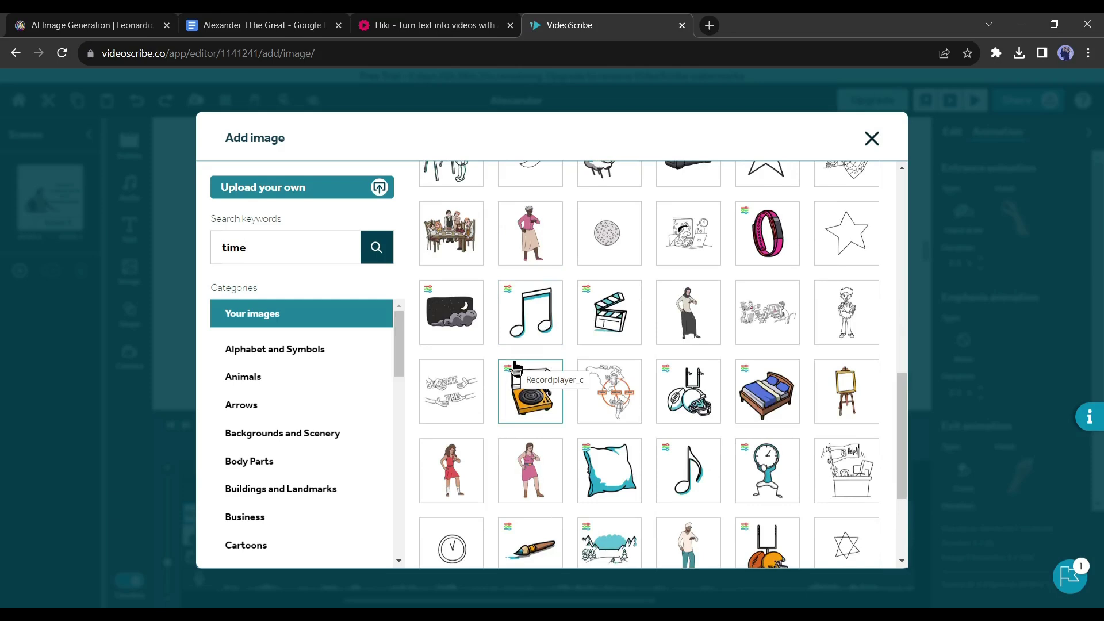
left_click(602, 377)
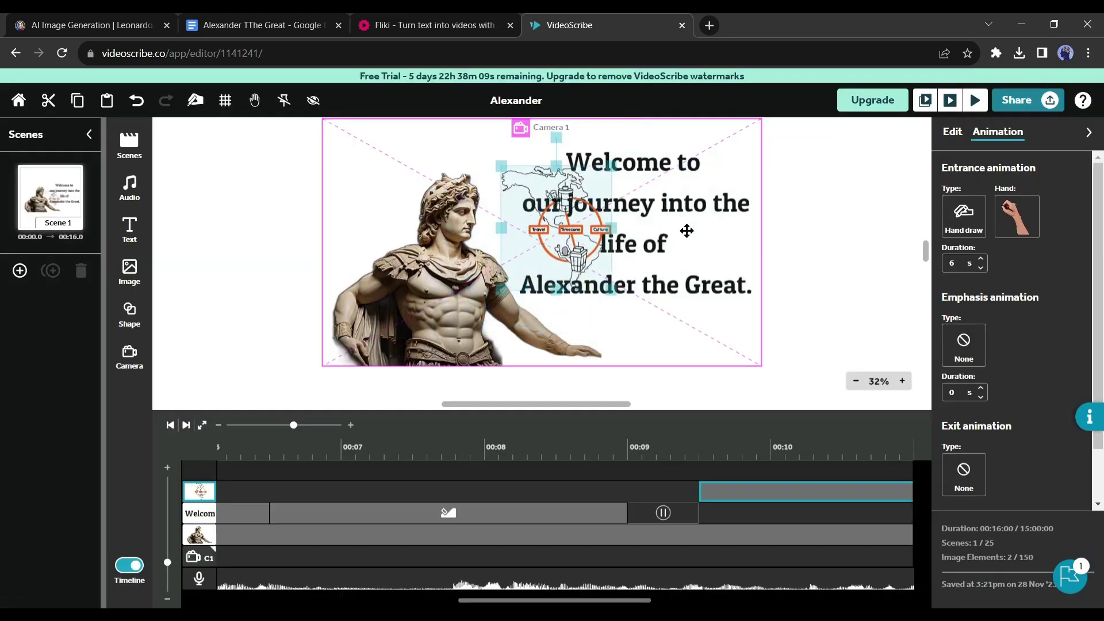
left_click_drag(583, 232, 799, 208)
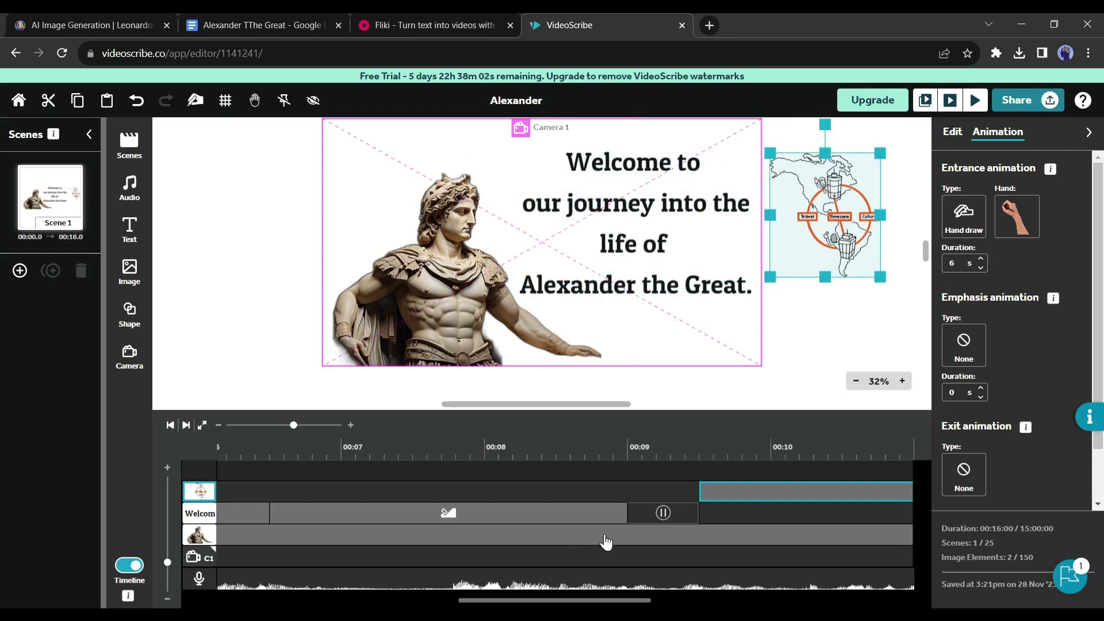
left_click_drag(552, 601, 625, 605)
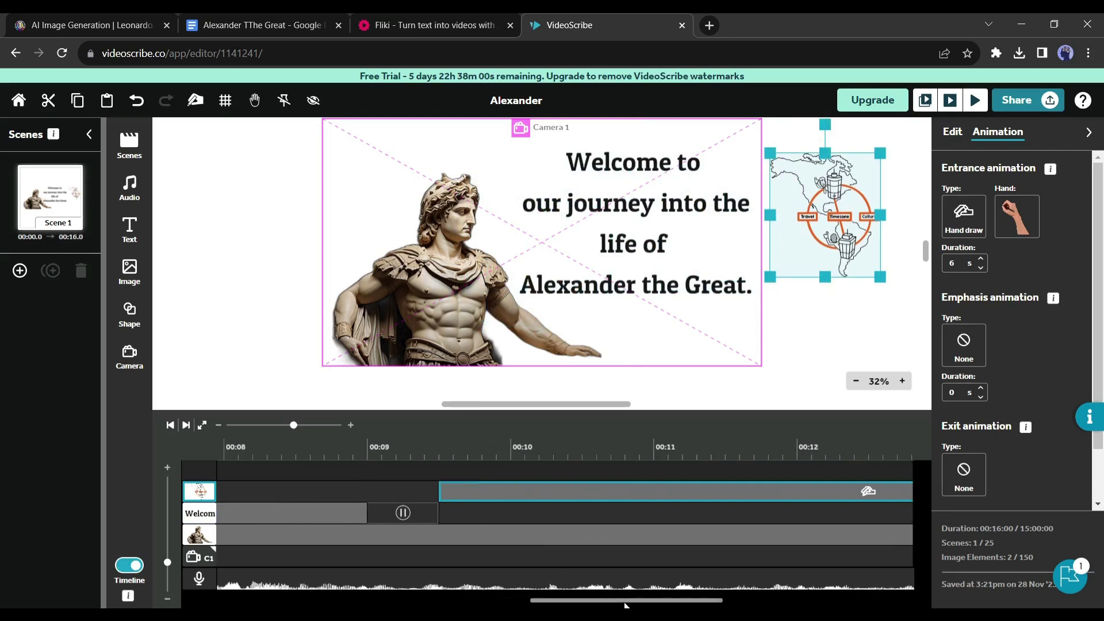
Add Camera 2, shorten the welcome text's pause and move and resize the map onto the title
left_click(133, 361)
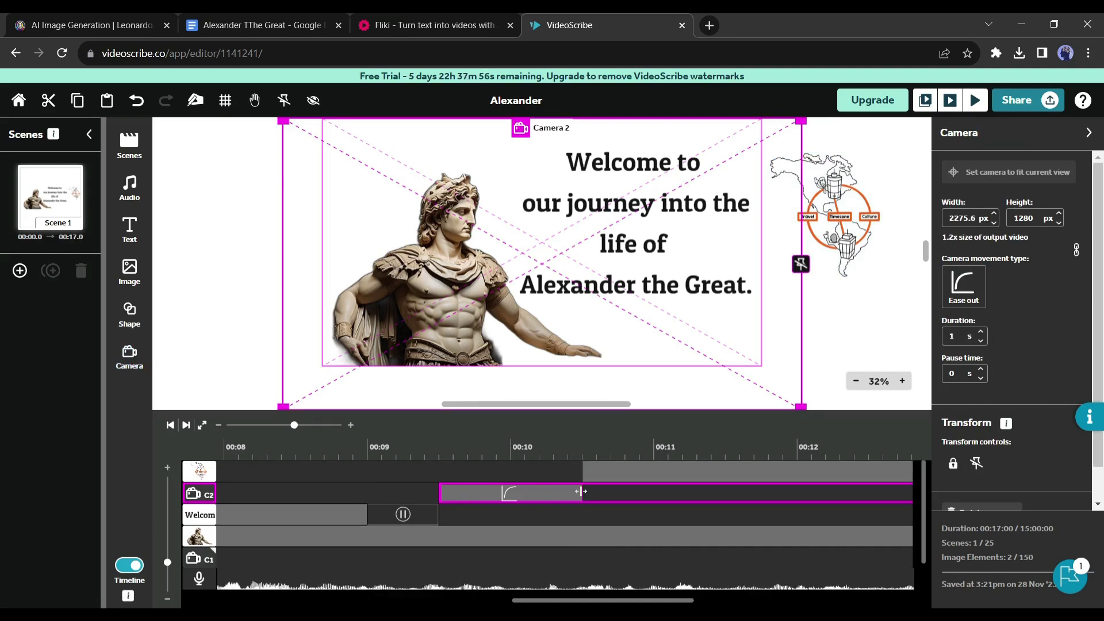
left_click_drag(438, 514, 424, 514)
left_click(357, 586)
left_click(569, 499)
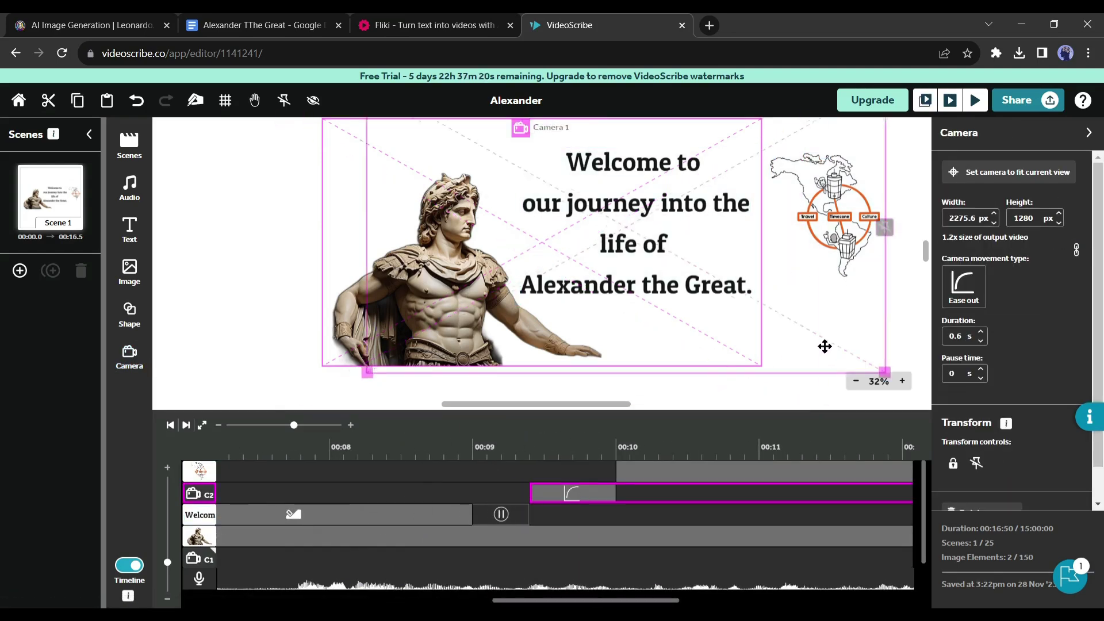
left_click_drag(827, 219, 601, 219)
mouse_move(661, 276)
left_mouse_down()
mouse_move(703, 332)
mouse_move(673, 287)
left_mouse_up()
left_click_drag(601, 404, 652, 404)
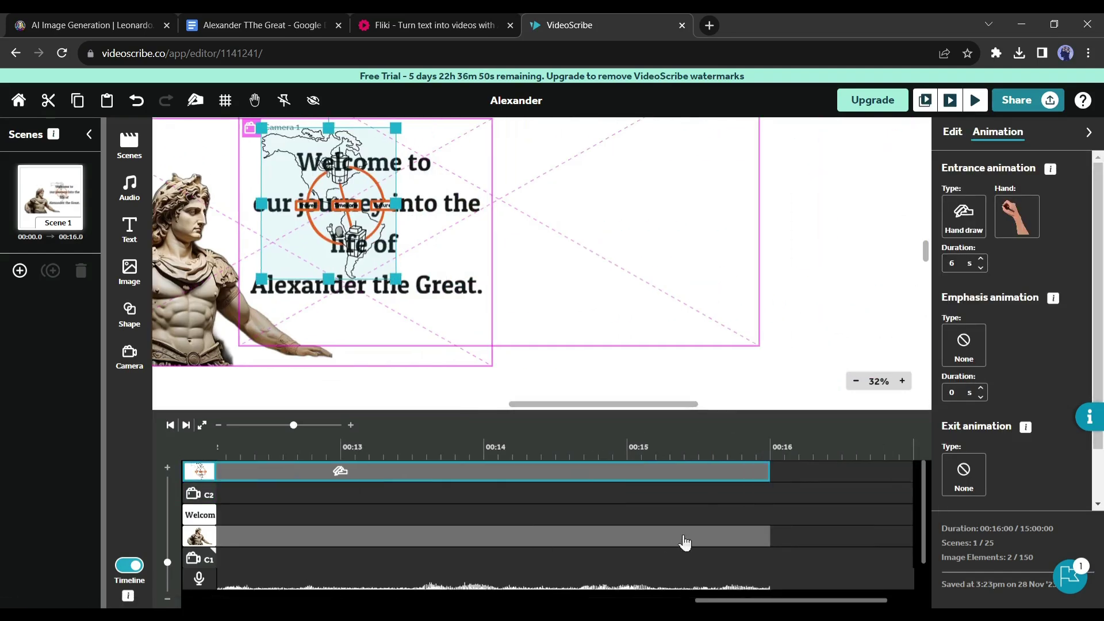
Set the map's drawing time to 1.2 s, preview, and extend its clip to 00:11.5
left_click(981, 267)
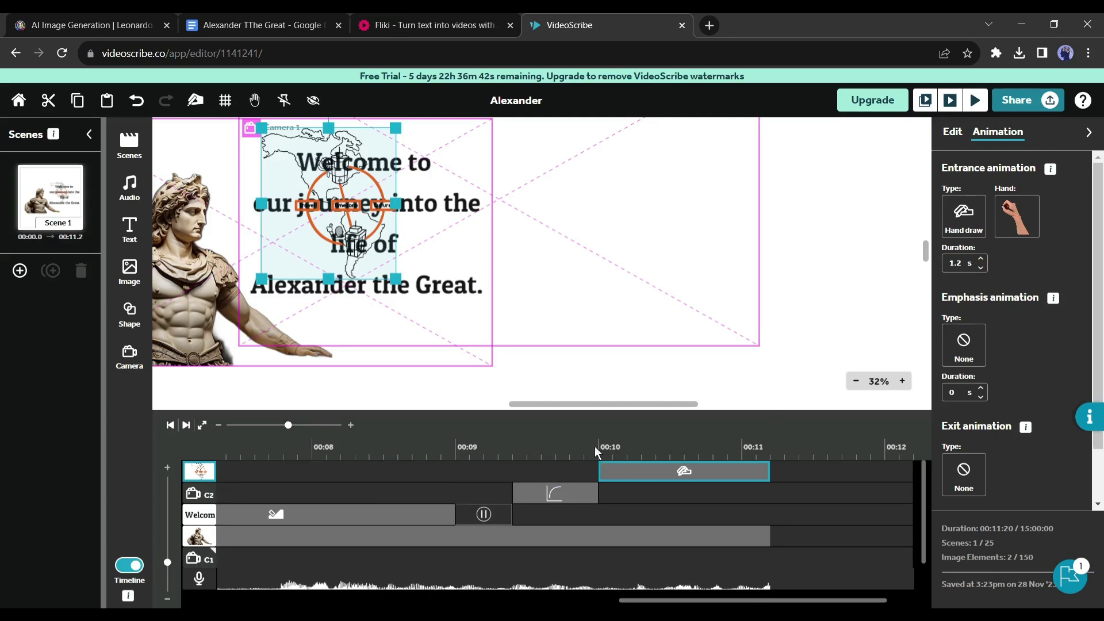
left_click(339, 526)
left_click(925, 101)
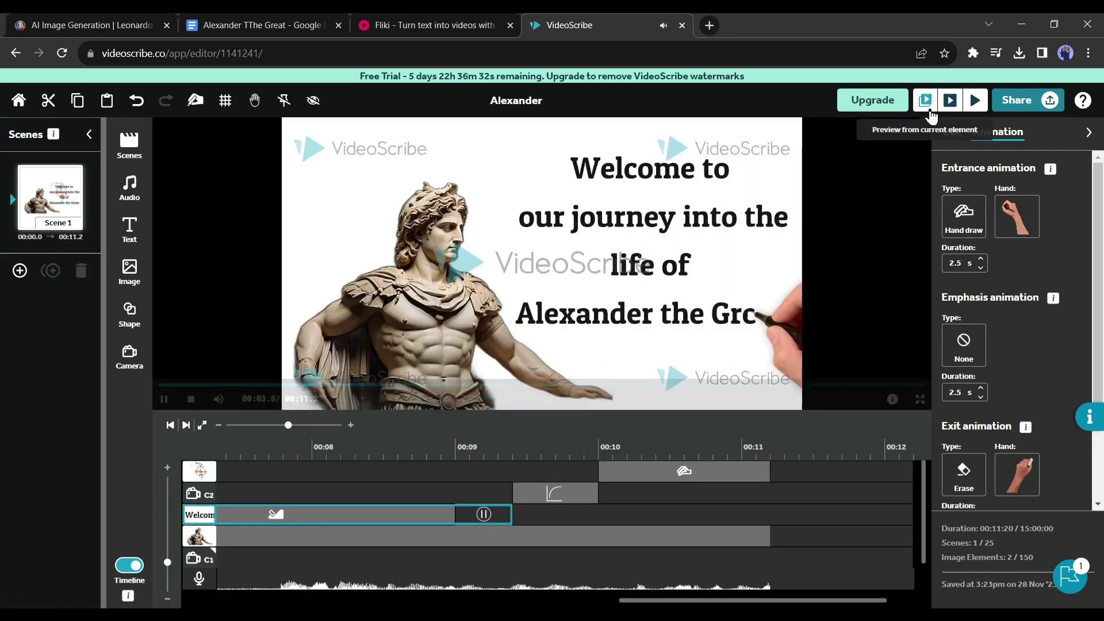
left_click(889, 161)
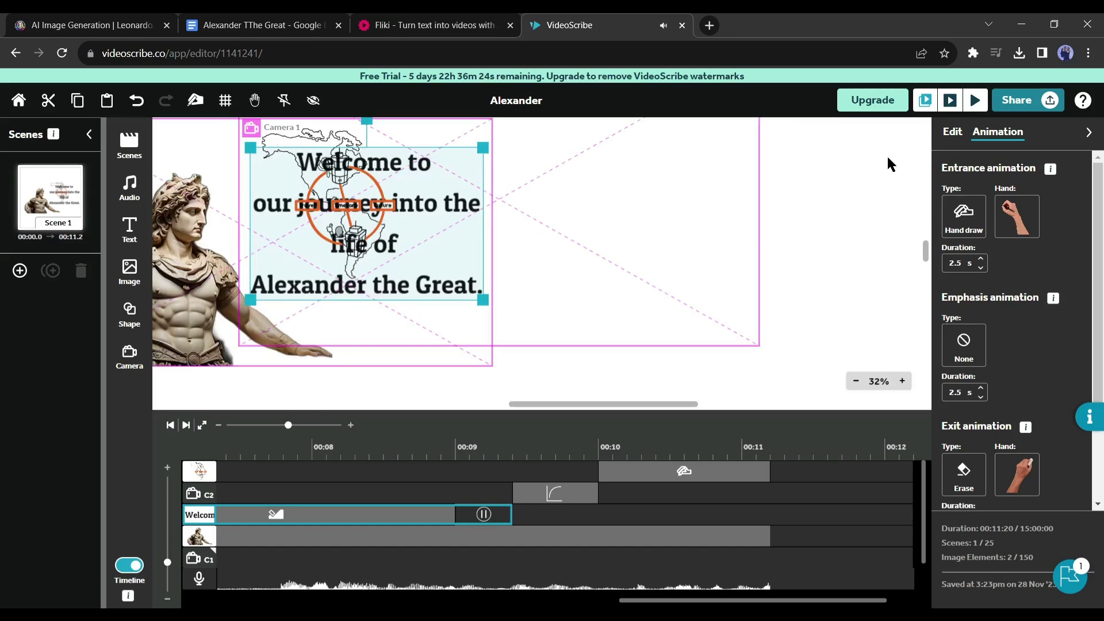
left_click_drag(768, 471, 812, 472)
Insert the boy's portrait from your images and enlarge it
left_click(130, 270)
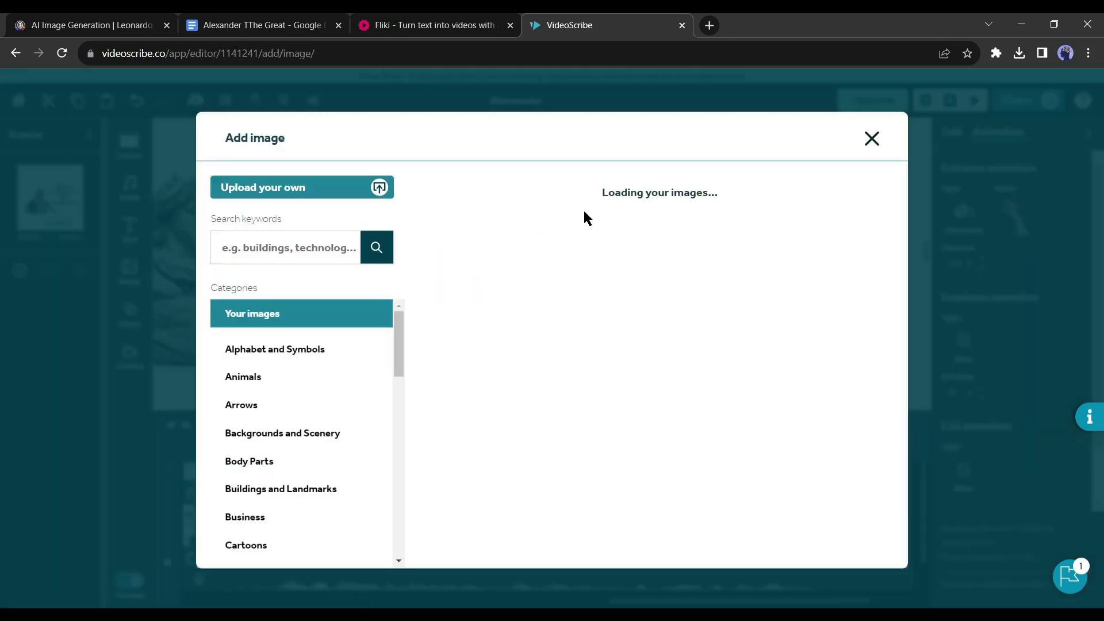
left_click(608, 221)
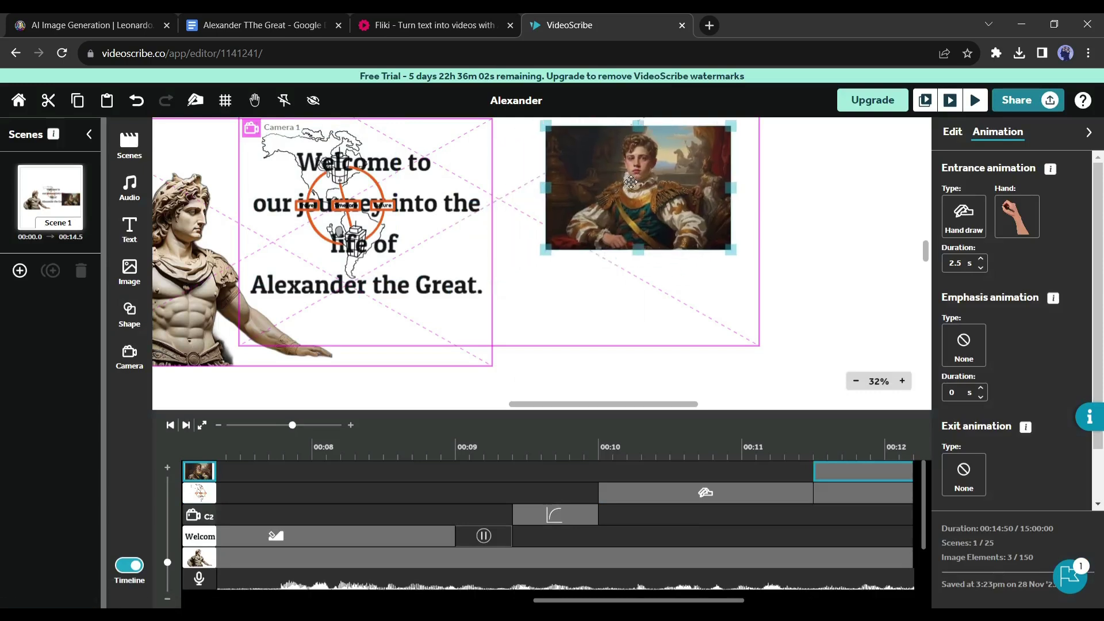
left_click_drag(499, 290, 428, 337)
left_click_drag(619, 602, 725, 605)
Give the map a 1-second Fade out exit and lengthen its emphasis time
left_click(755, 502)
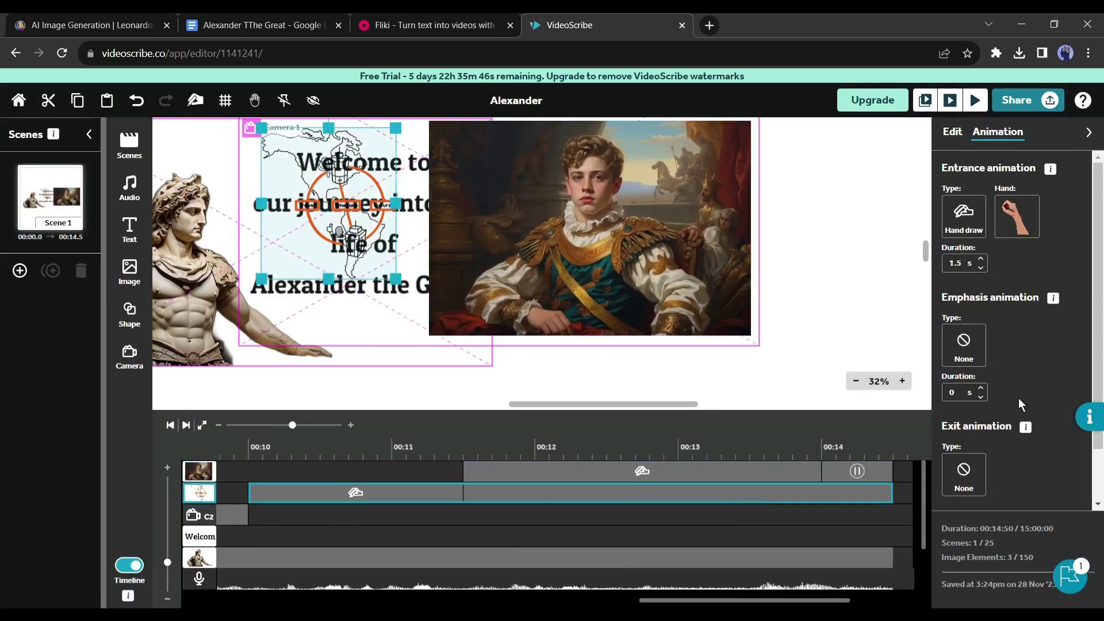
left_click(963, 468)
left_click(1013, 483)
left_click(980, 463)
left_click(981, 464)
left_click(980, 463)
left_click(981, 464)
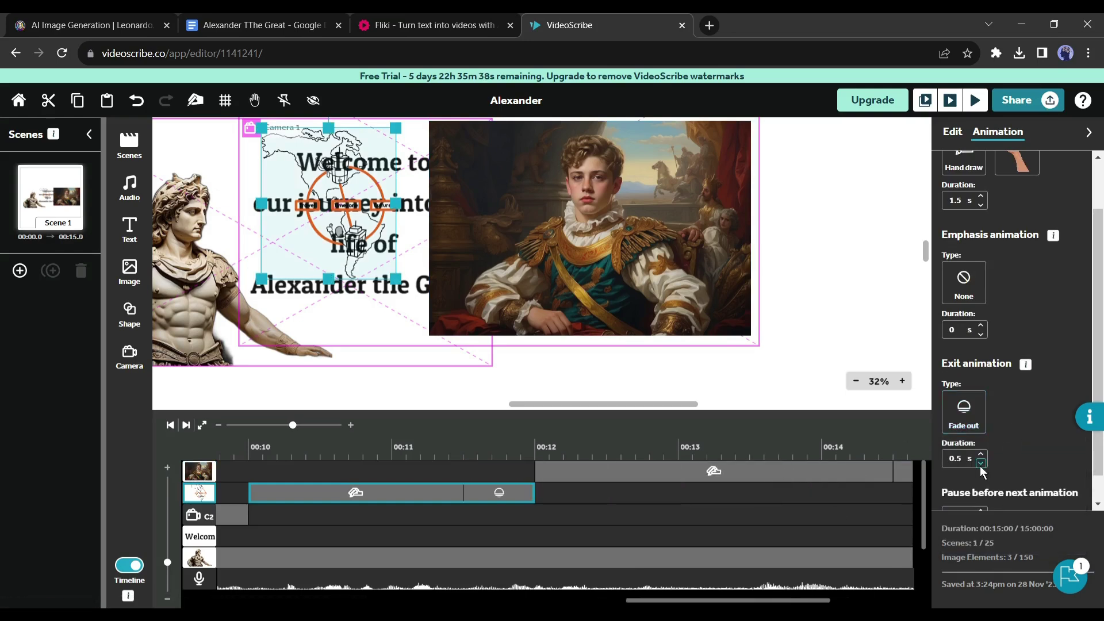
left_click(981, 453)
scroll(781, 524, "right", 2)
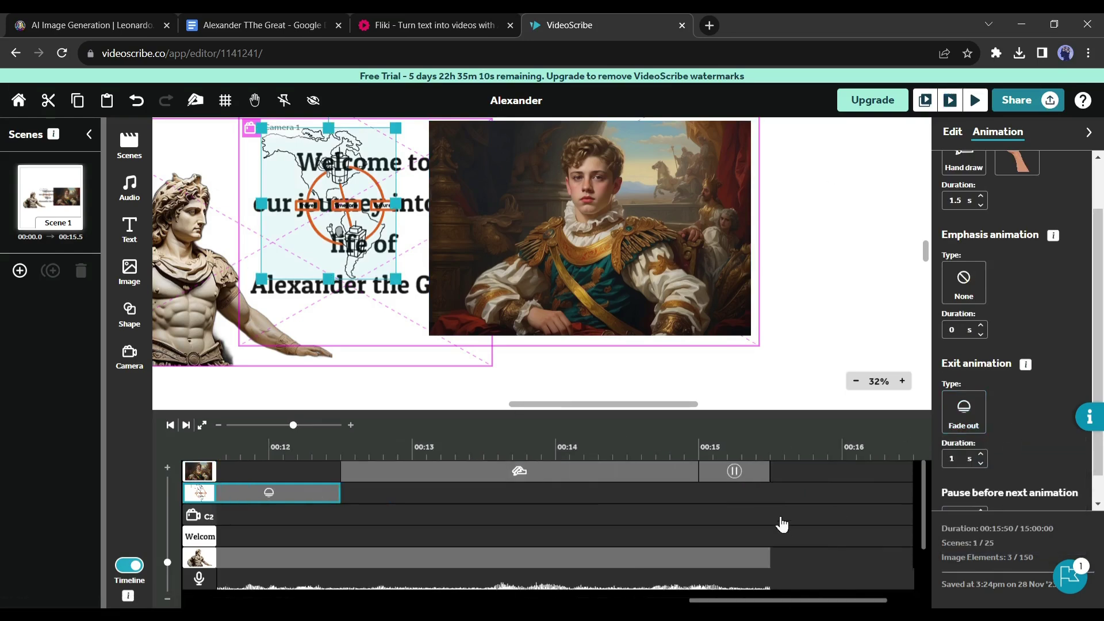
left_click(981, 325)
left_click(980, 326)
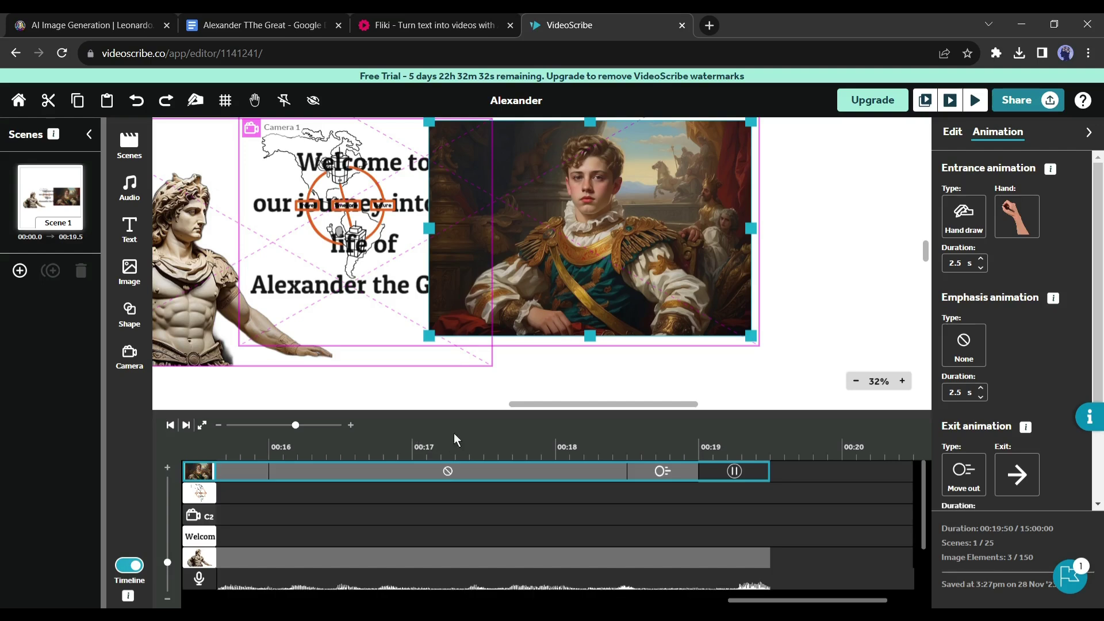
Add Scene 2 with the teacher-and-boy picture resized to fill the camera frame
left_click(20, 275)
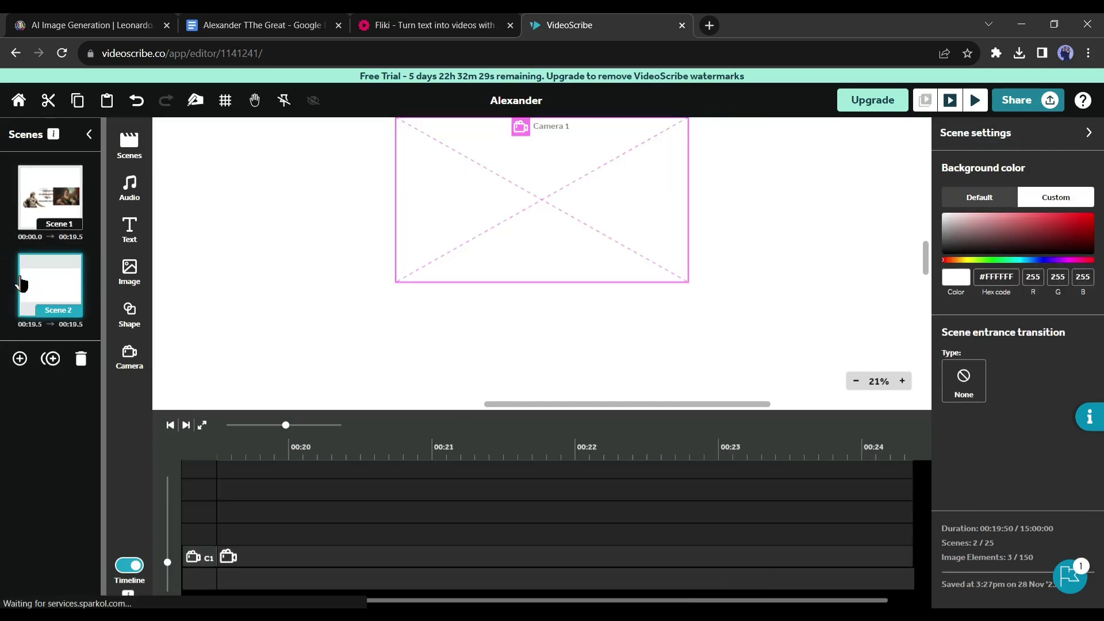
left_click(130, 270)
left_click(423, 213)
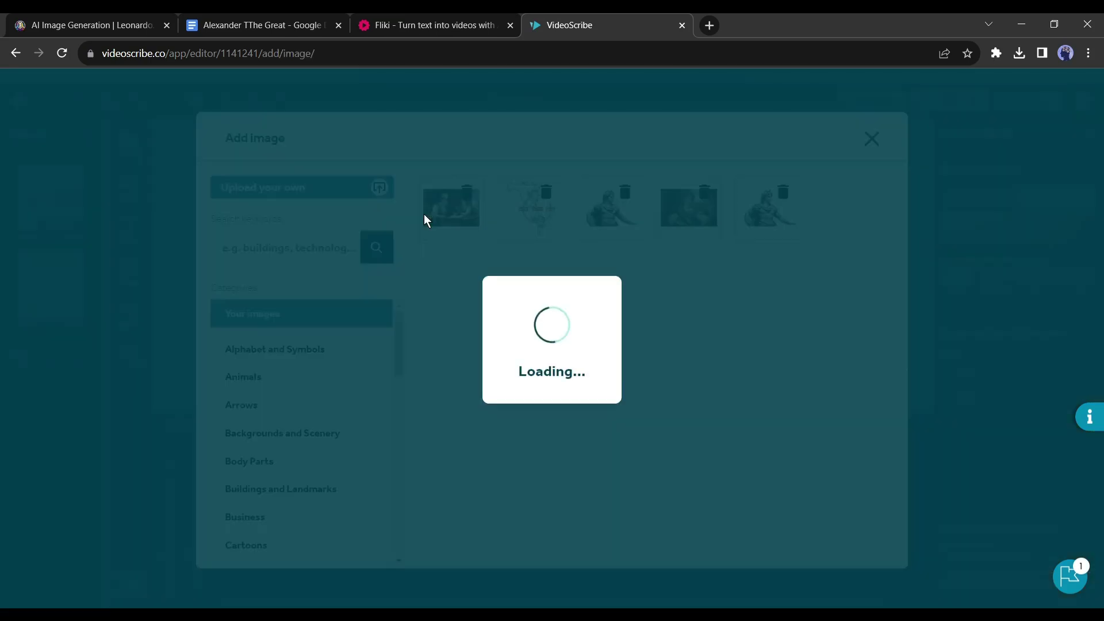
left_click_drag(505, 254, 693, 391)
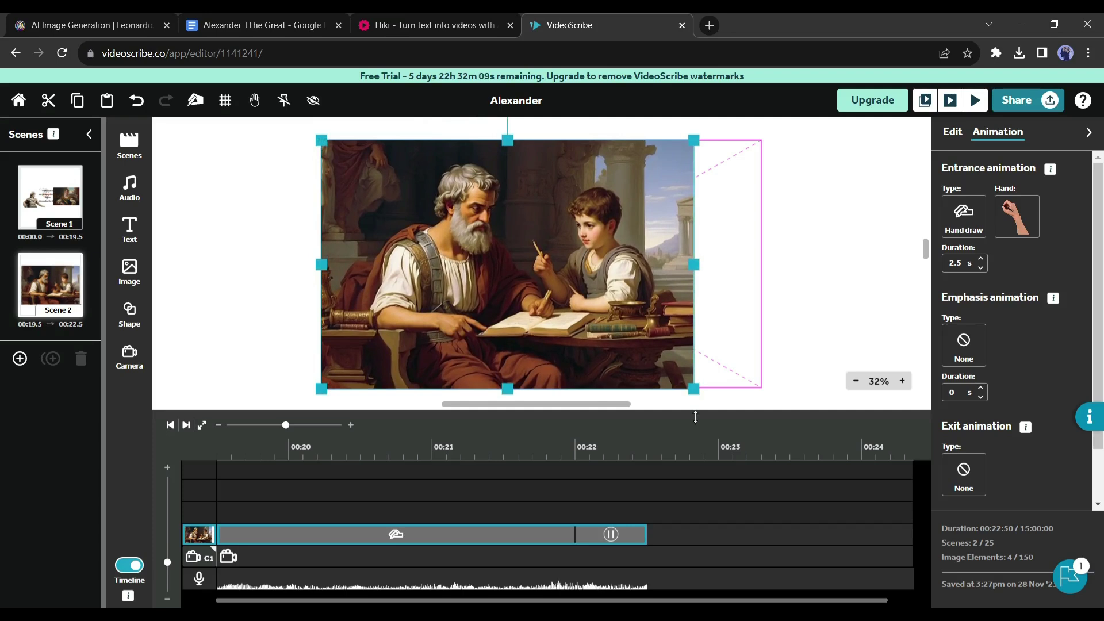
Give the teacher picture a 1.5 s draw, no emphasis and Erase exit; nobles picture disappears on exit
left_click(981, 267)
left_click(964, 345)
left_click(962, 428)
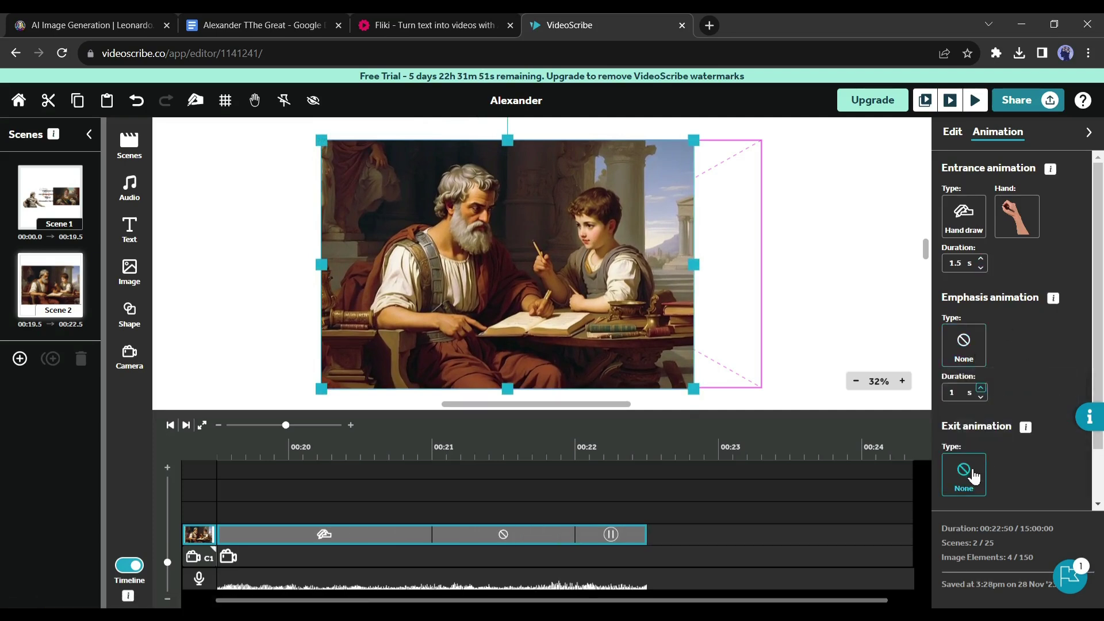
left_click(971, 476)
left_click(1053, 562)
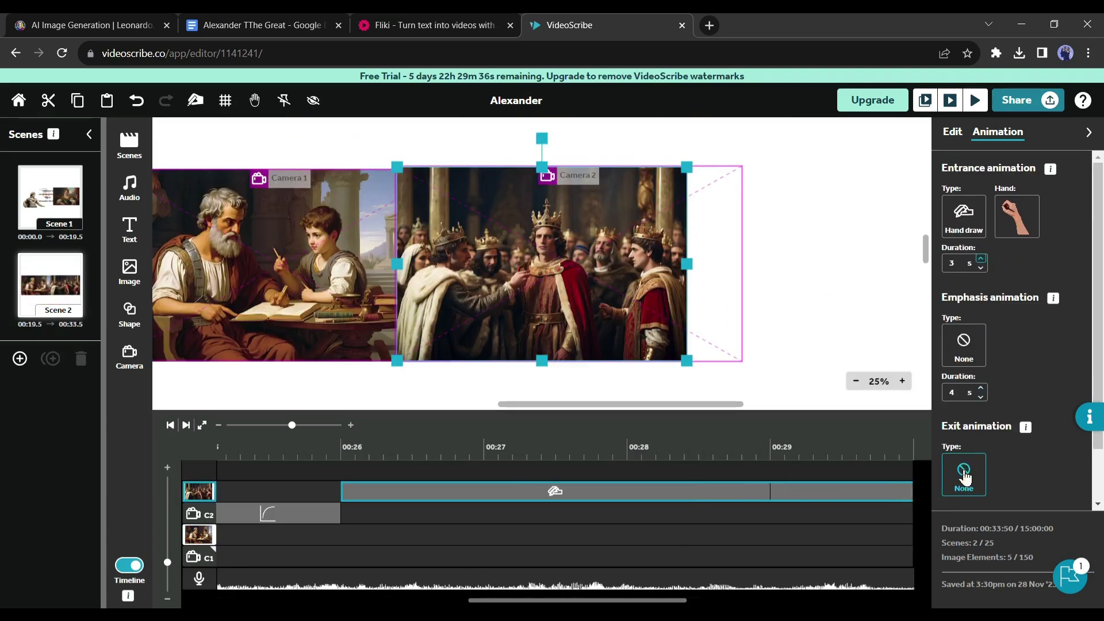
left_click(964, 475)
left_click(1014, 524)
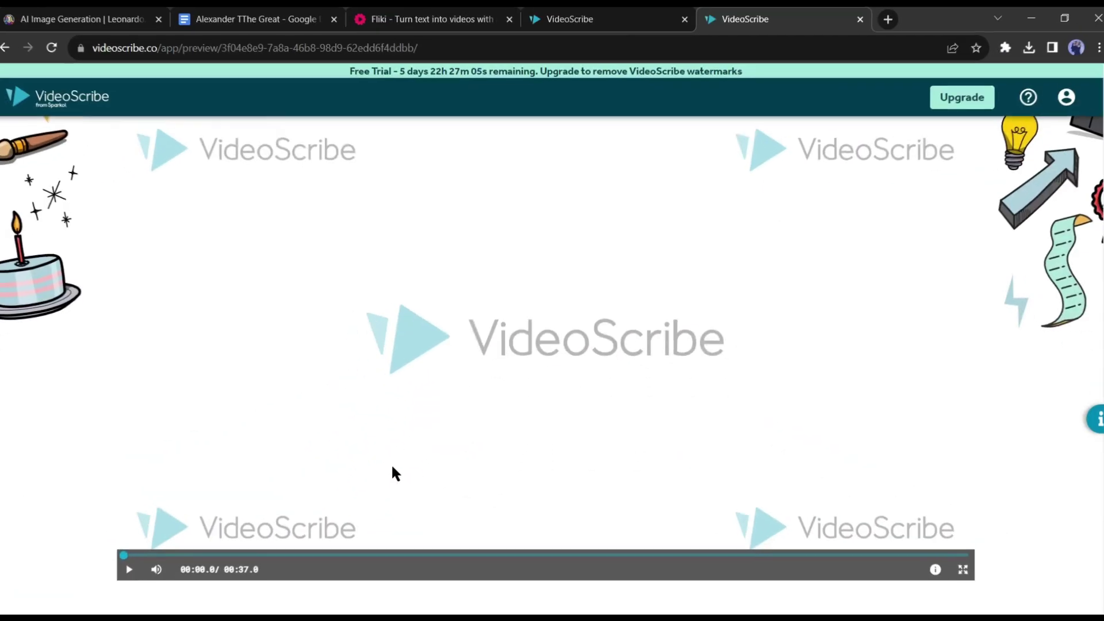
Play the 00:37.0 Alexander video preview from the start
left_click(138, 566)
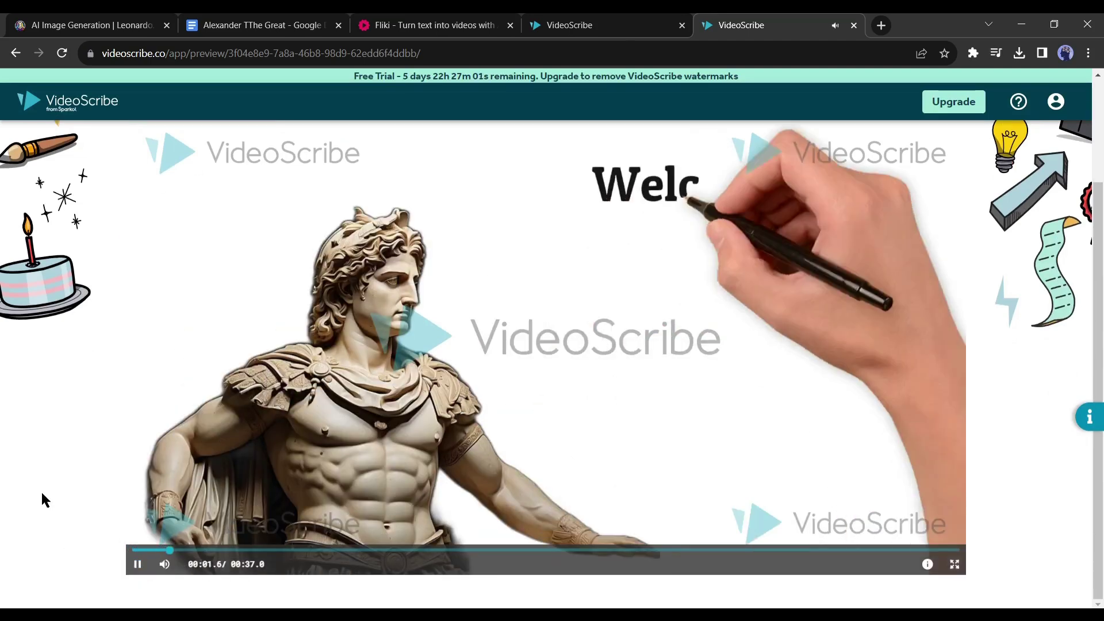